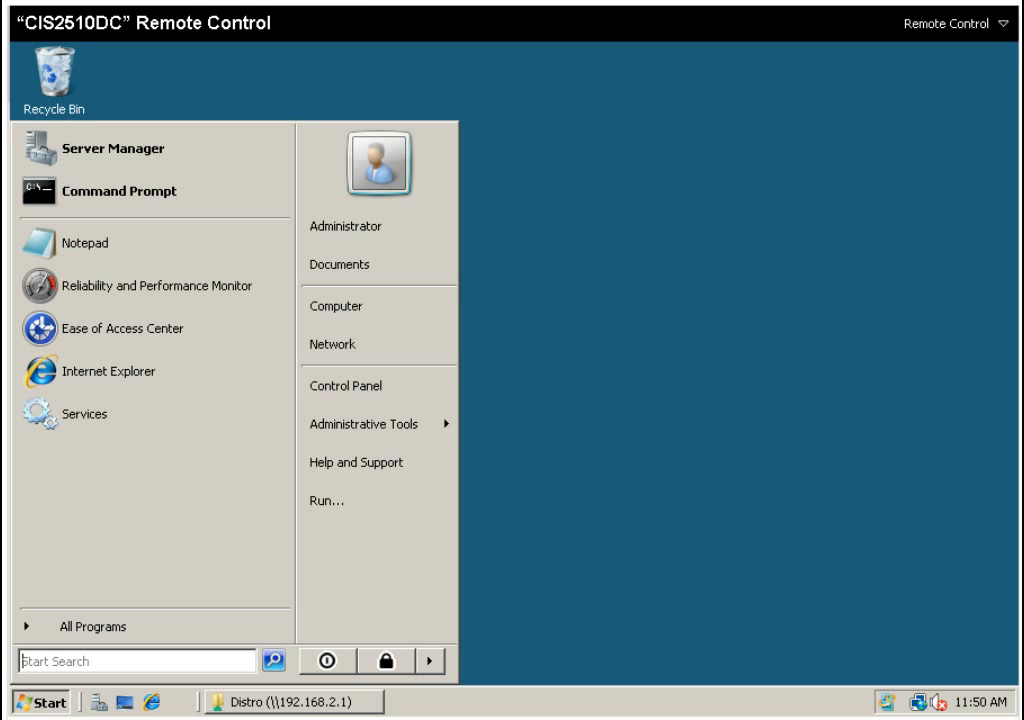
# Dismiss the open Start menu to return to the empty desktop.
pyautogui.click(768, 382)
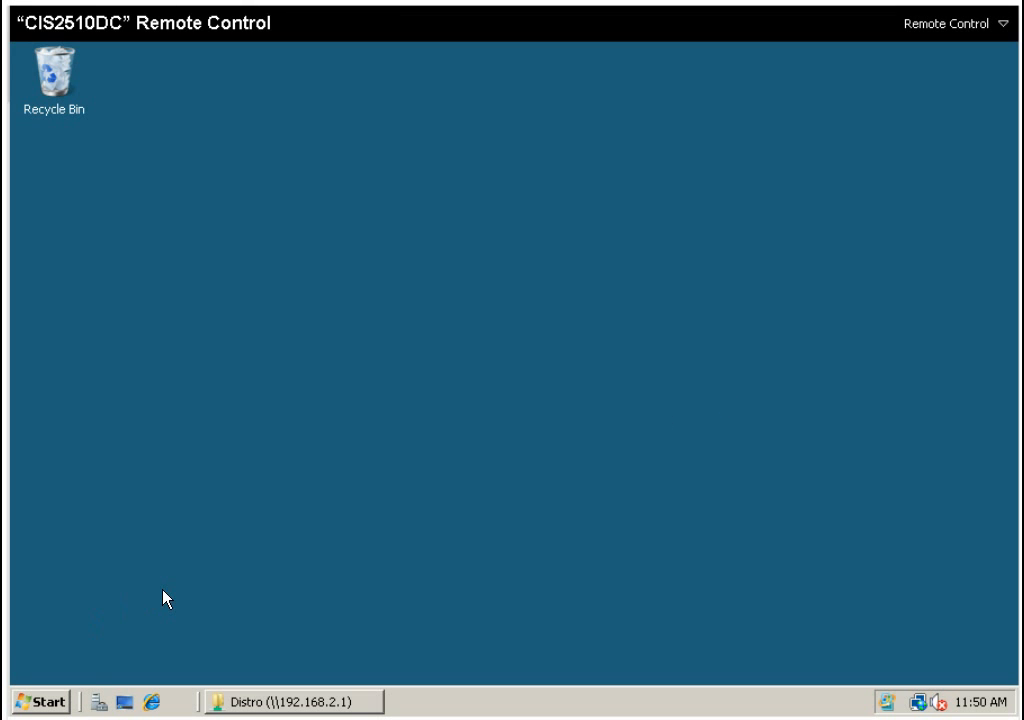
# Open the properties of the Distro folder on the Data (E:) drive.
pyautogui.click(59, 704)
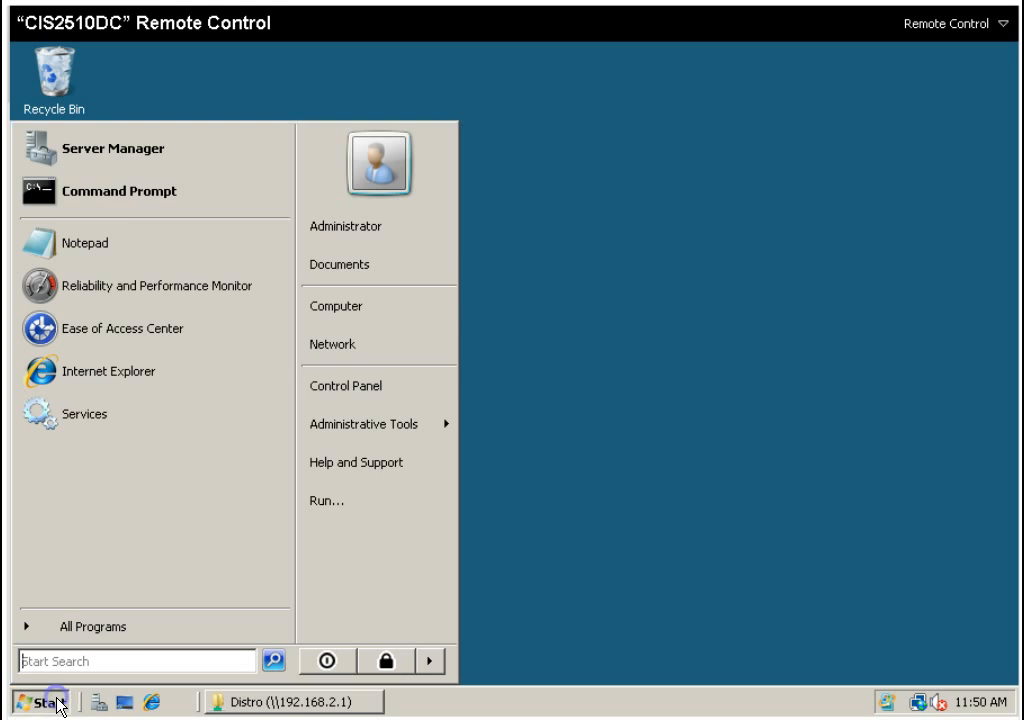
pyautogui.click(336, 306)
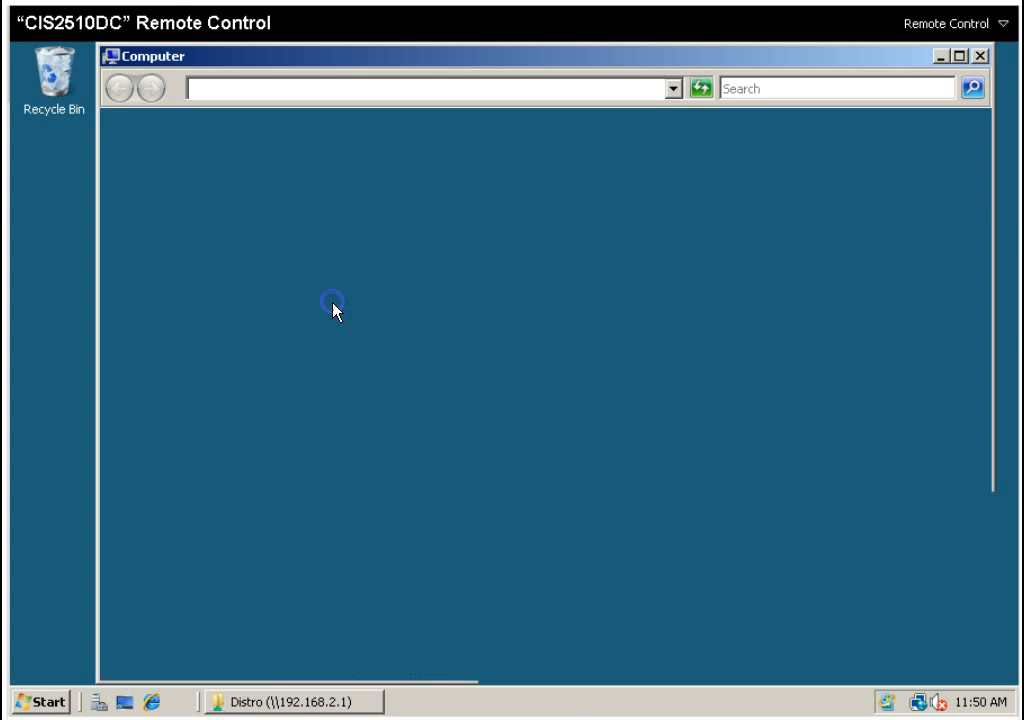
pyautogui.doubleClick(328, 245)
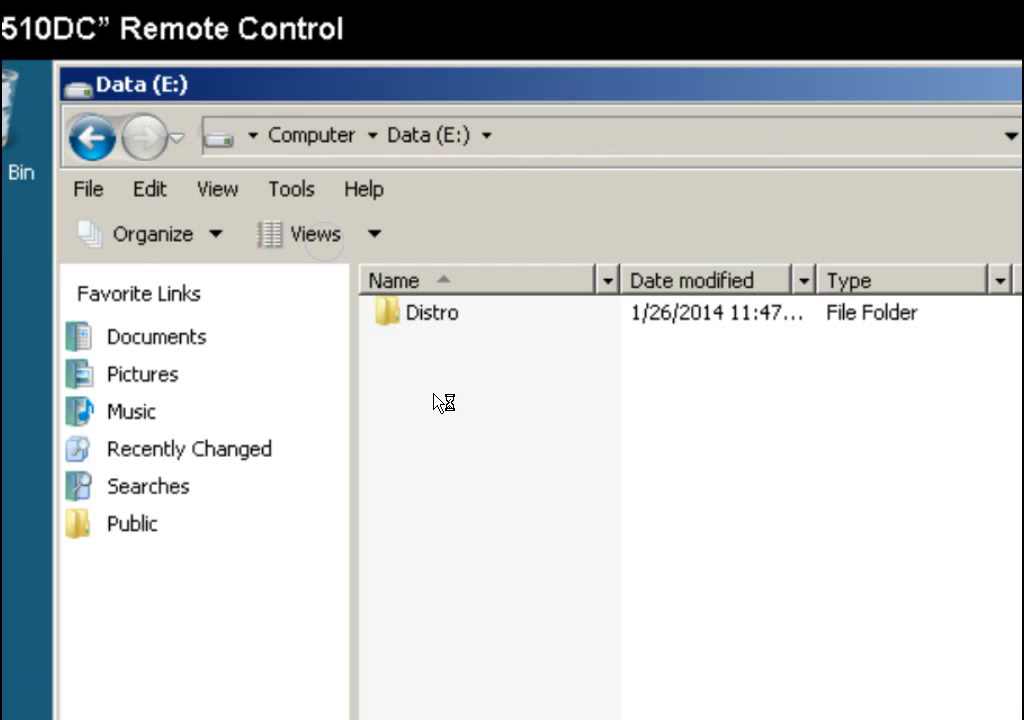
pyautogui.rightClick(429, 322)
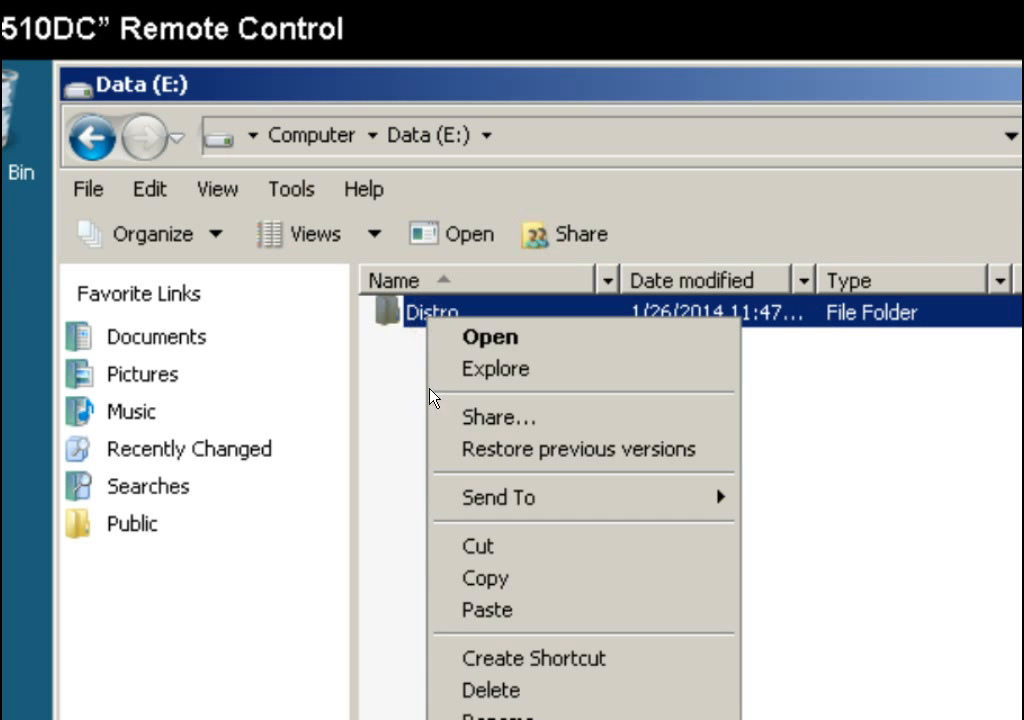
pyautogui.click(500, 719)
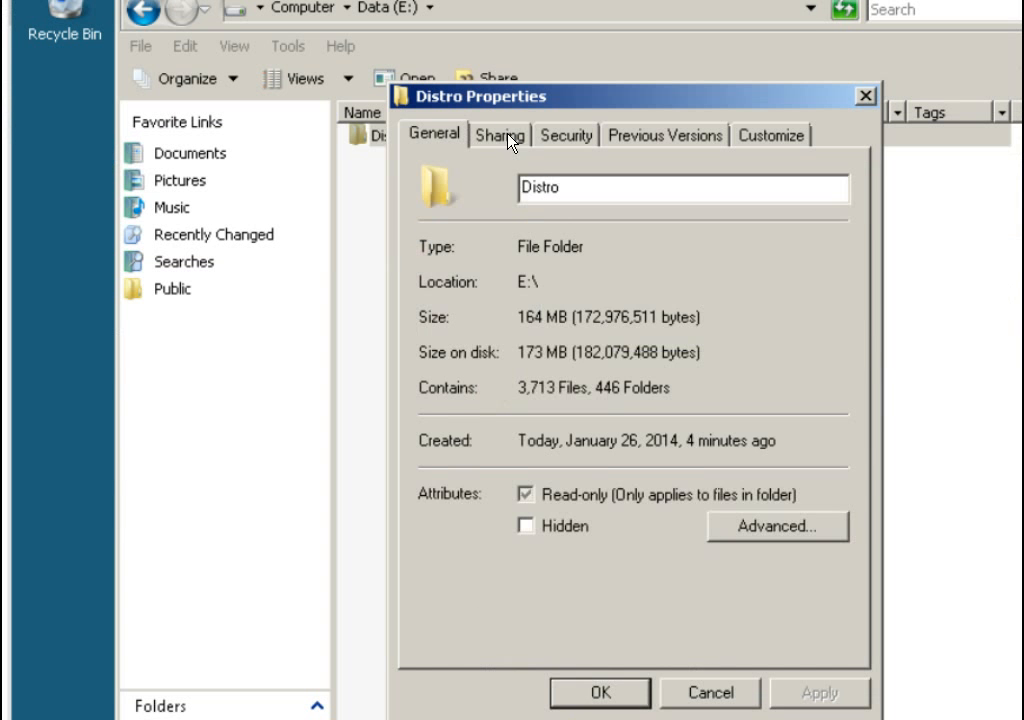
# Share the folder as Distro with Everyone granted read permission, then close its properties.
pyautogui.click(583, 312)
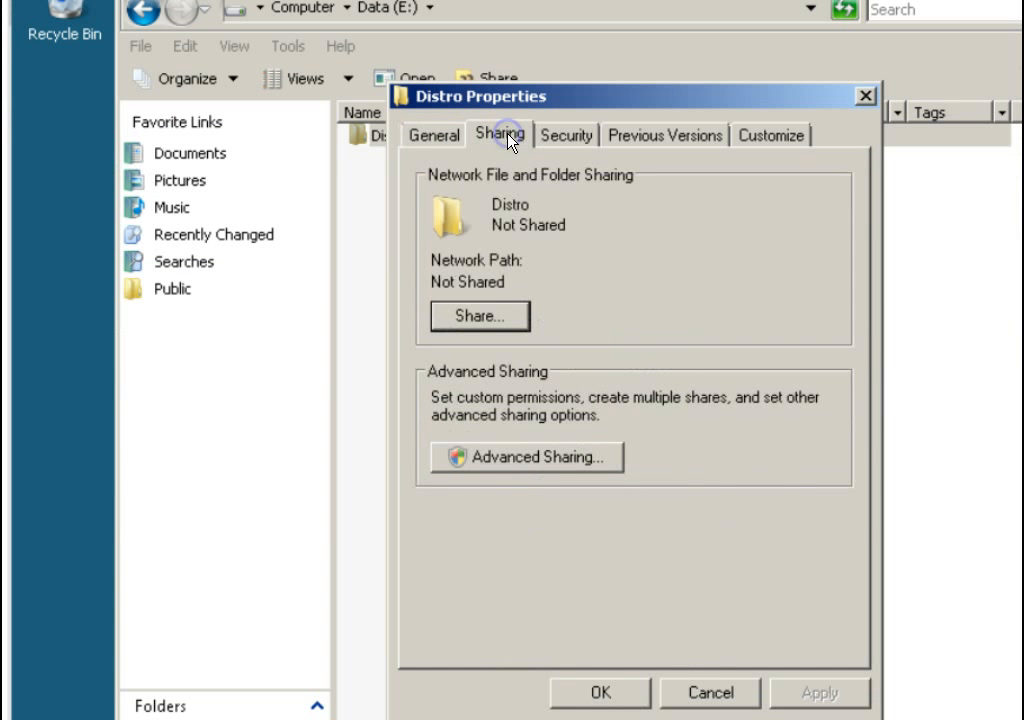
pyautogui.click(510, 462)
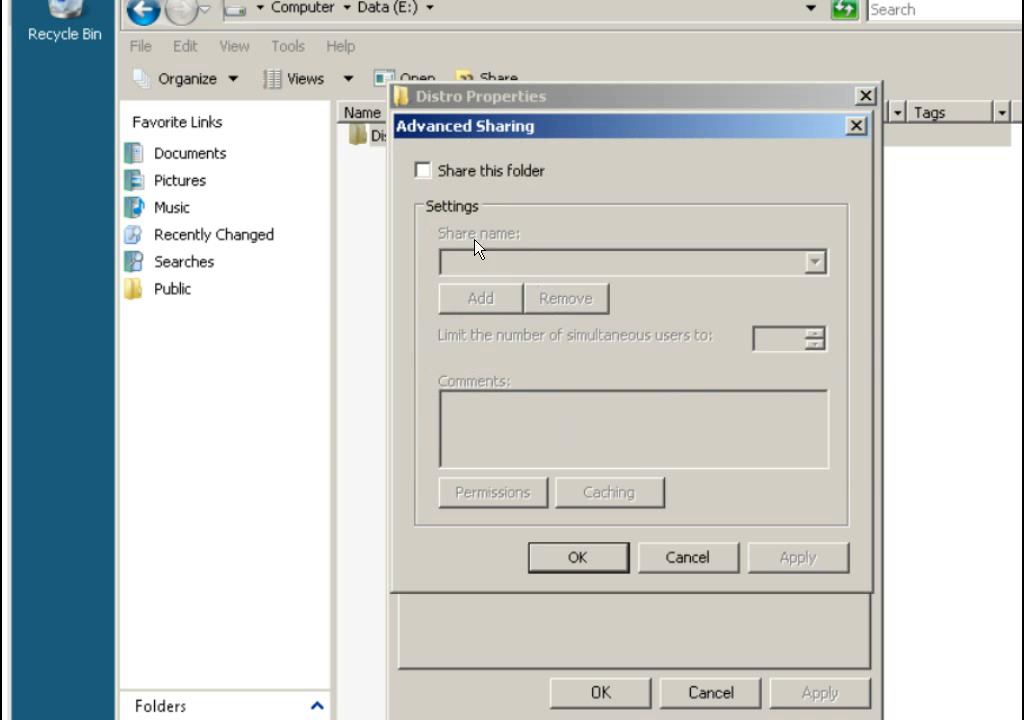
pyautogui.click(424, 172)
pyautogui.click(516, 497)
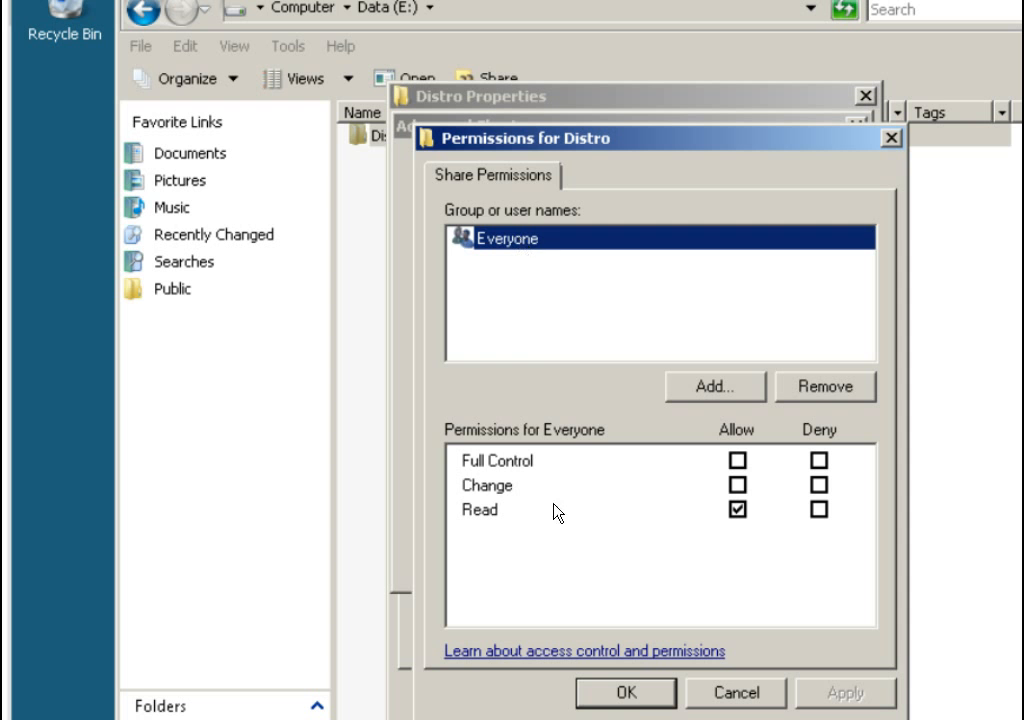
pyautogui.click(630, 694)
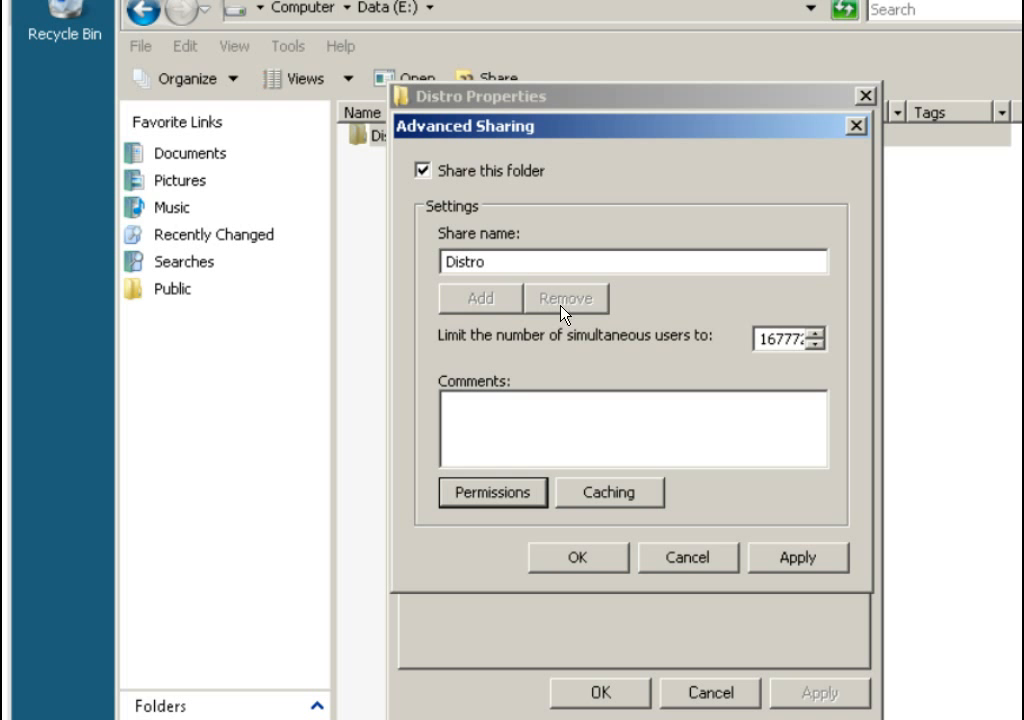
pyautogui.click(580, 562)
pyautogui.click(606, 690)
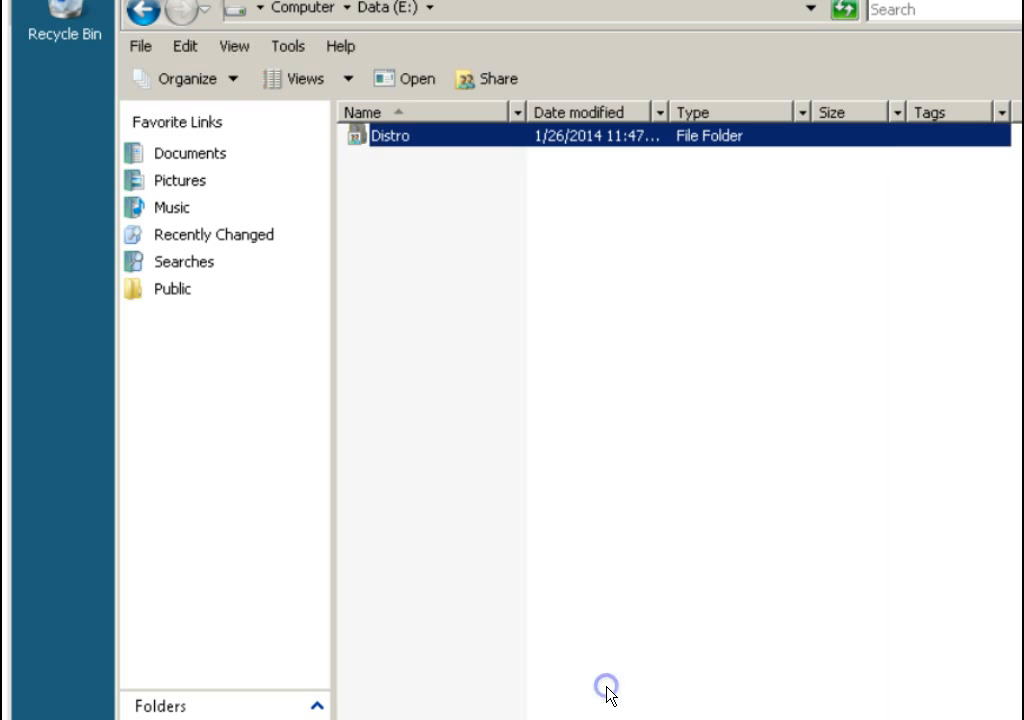
pyautogui.click(434, 210)
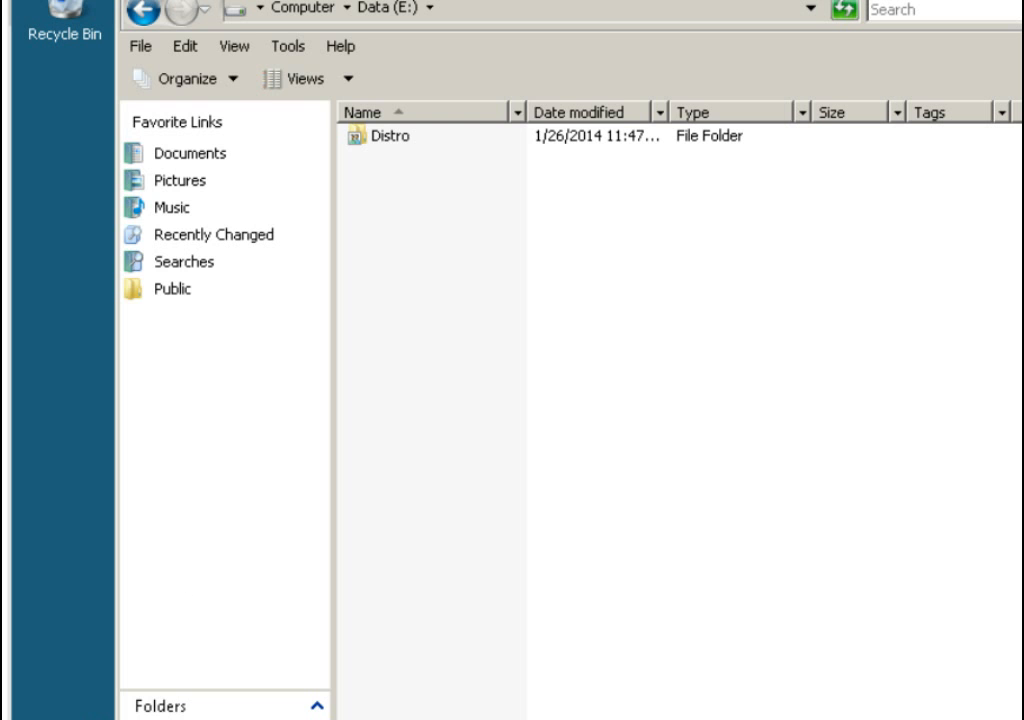
pyautogui.press('super')
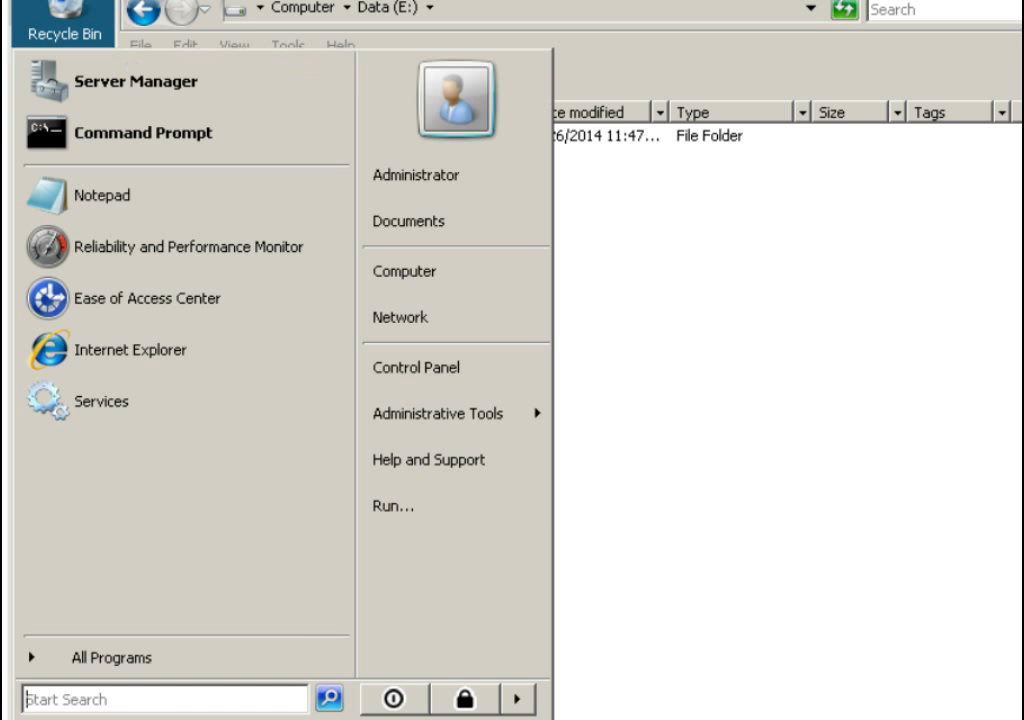
pyautogui.click(390, 515)
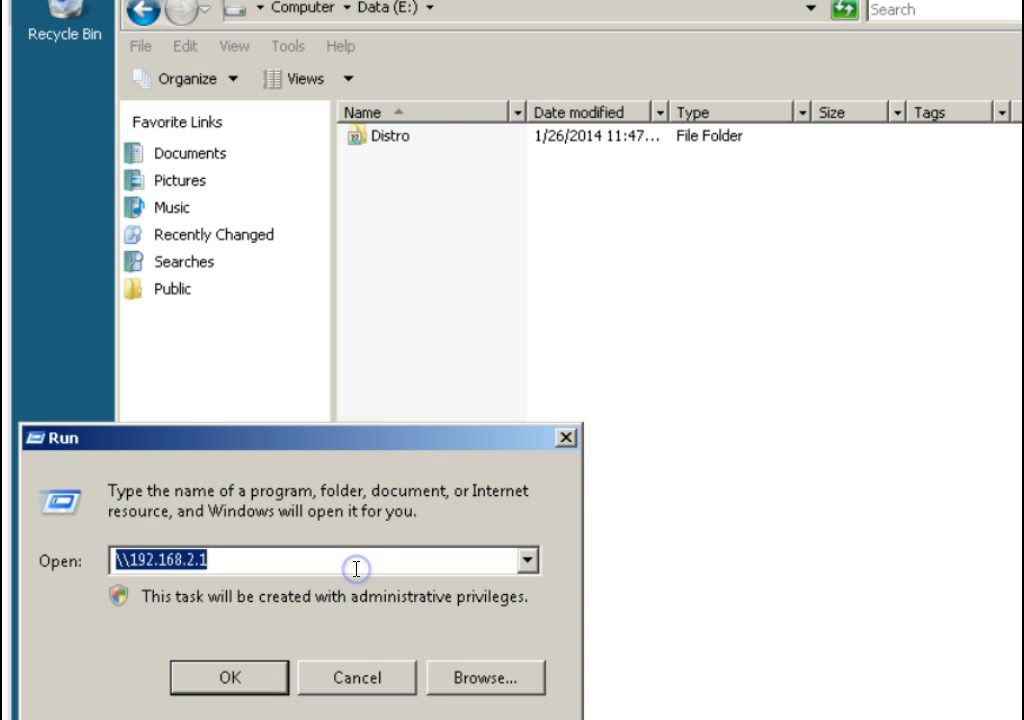
pyautogui.write('\\')
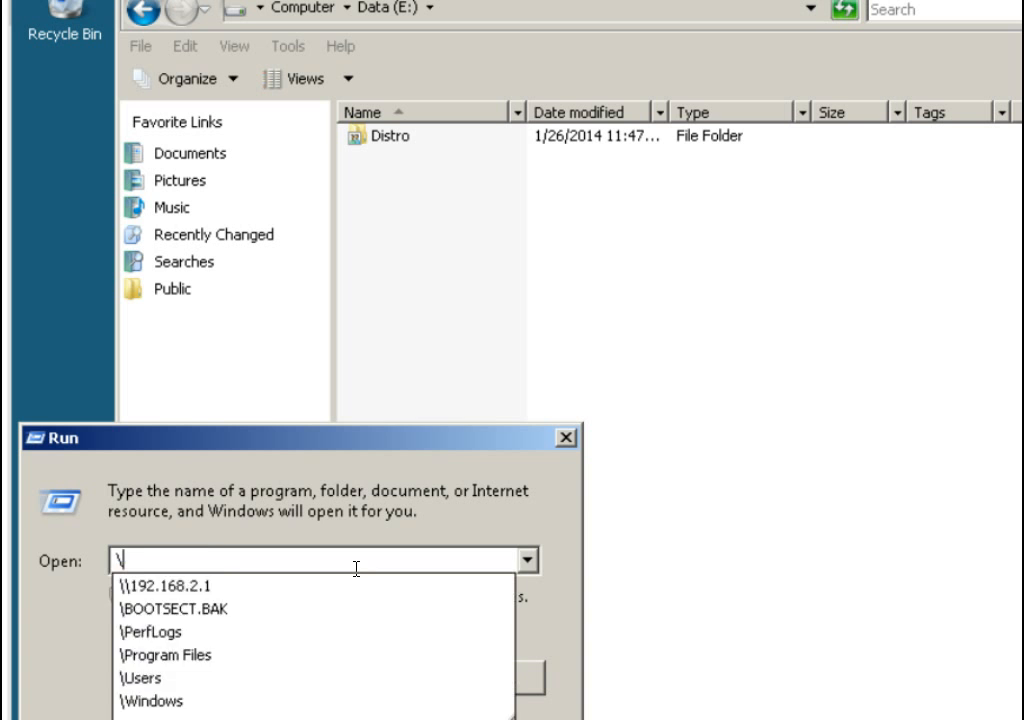
pyautogui.write('\\127')
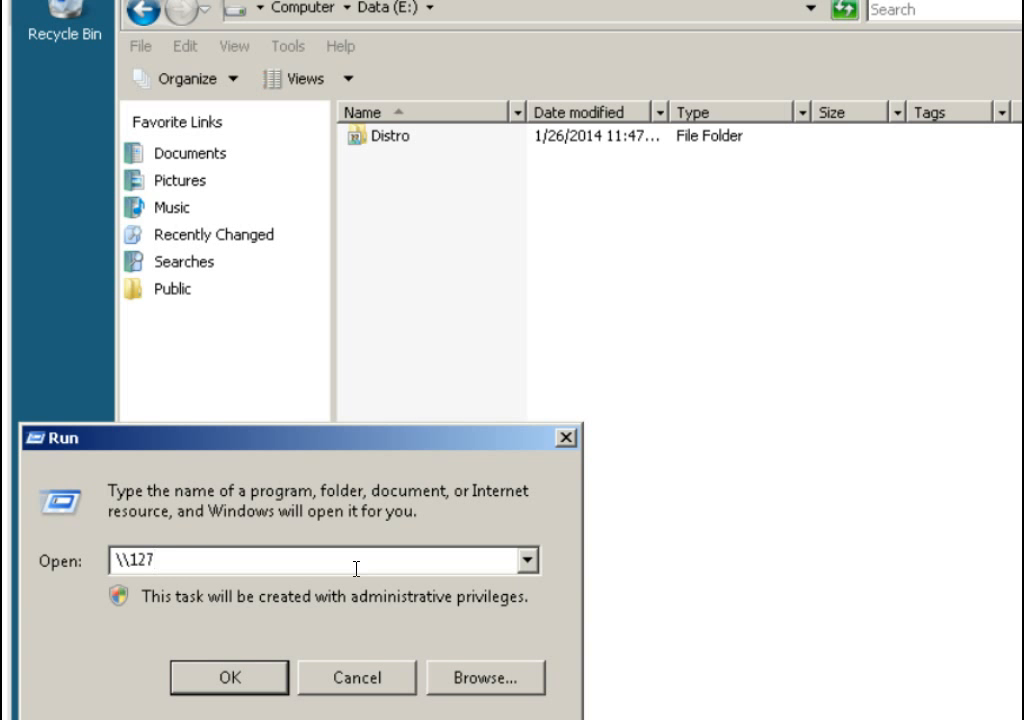
pyautogui.write('.0.0.1')
pyautogui.press('Return')
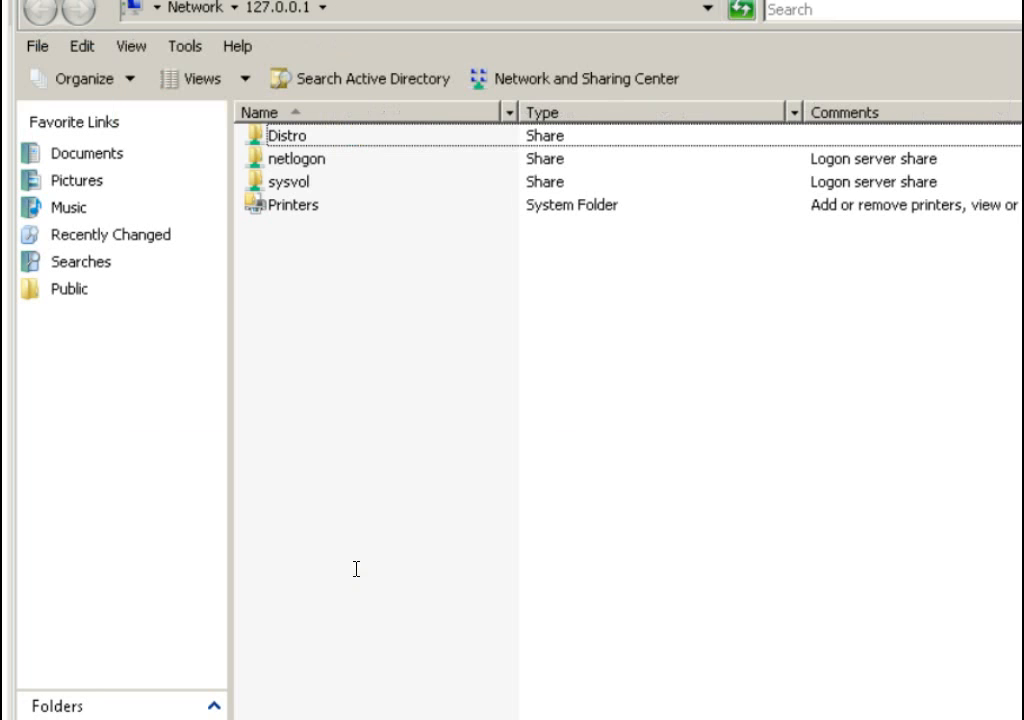
pyautogui.doubleClick(292, 137)
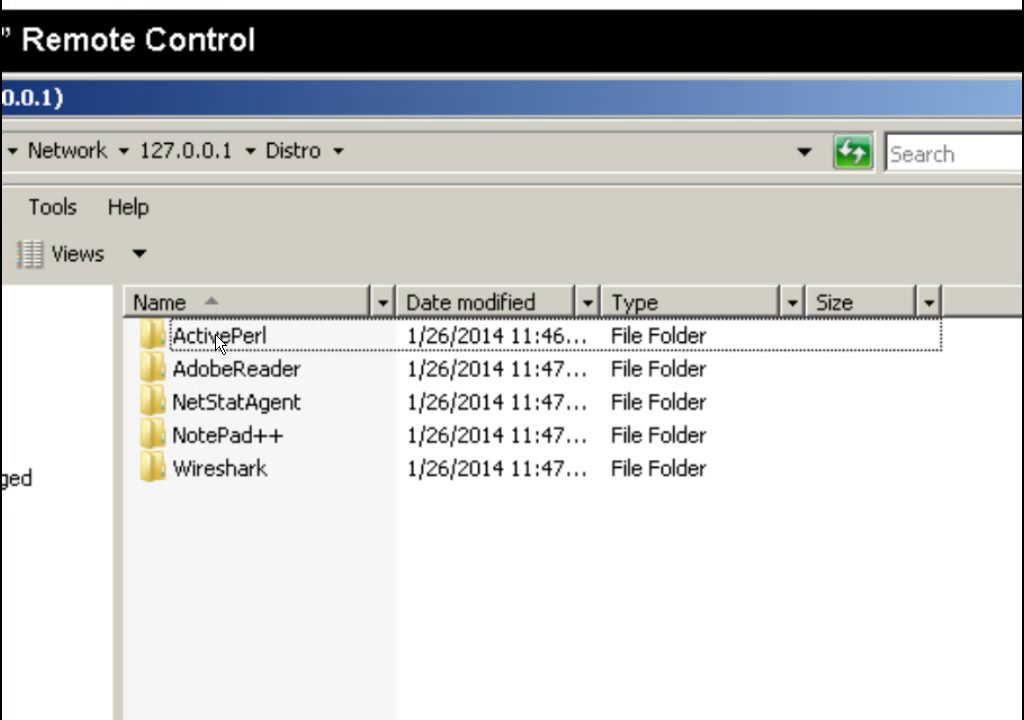
pyautogui.moveTo(217, 339)
pyautogui.doubleClick(231, 472)
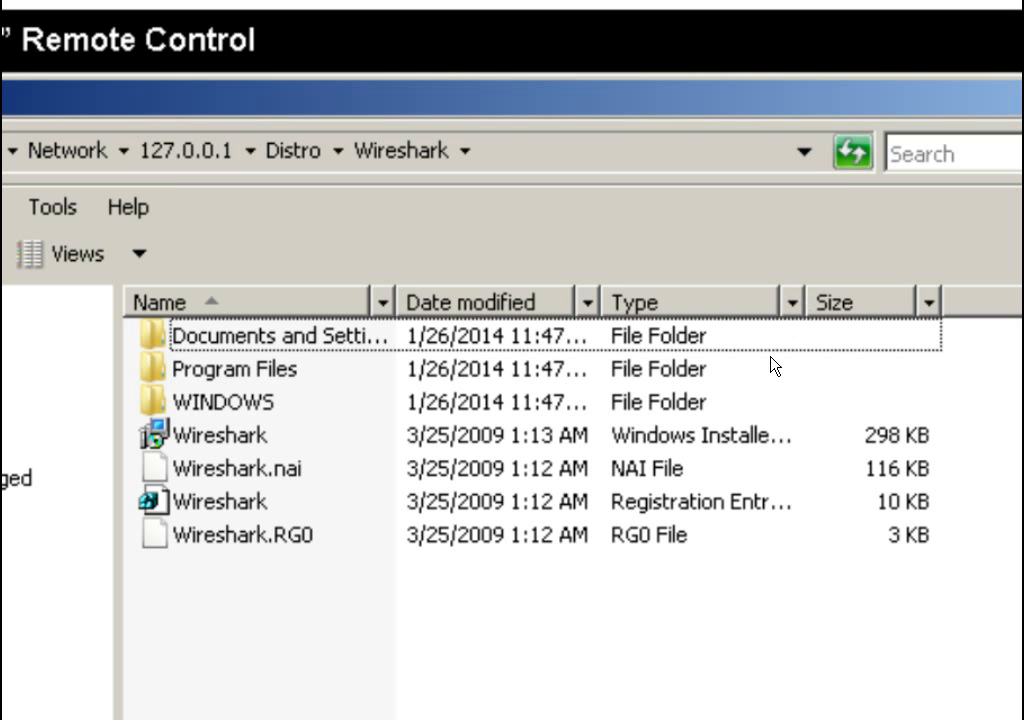
pyautogui.click(735, 438)
pyautogui.rightClick(735, 438)
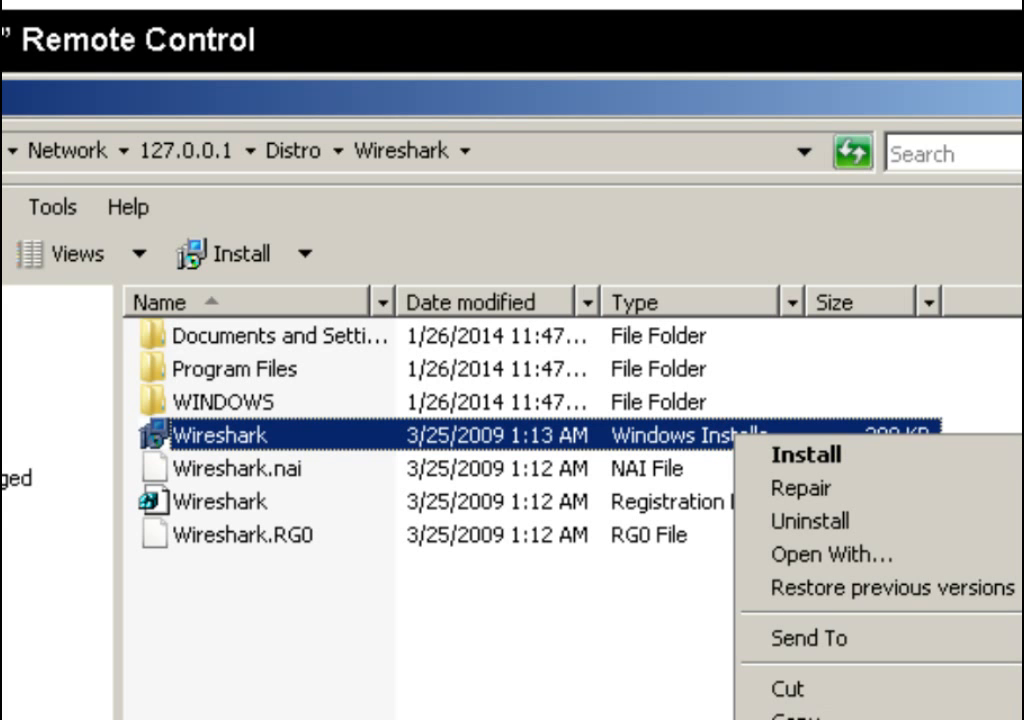
pyautogui.click(840, 719)
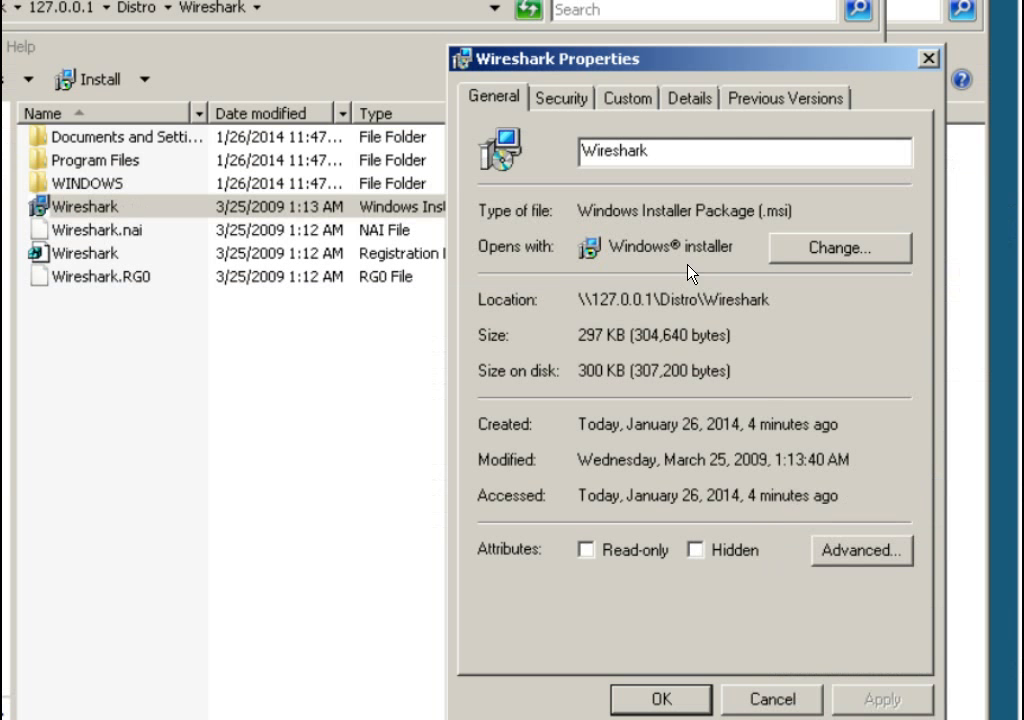
pyautogui.click(929, 57)
# Close the Wireshark share window and the Data (E:) Explorer window with Alt+F4.
pyautogui.hotkey('alt', 'F4')
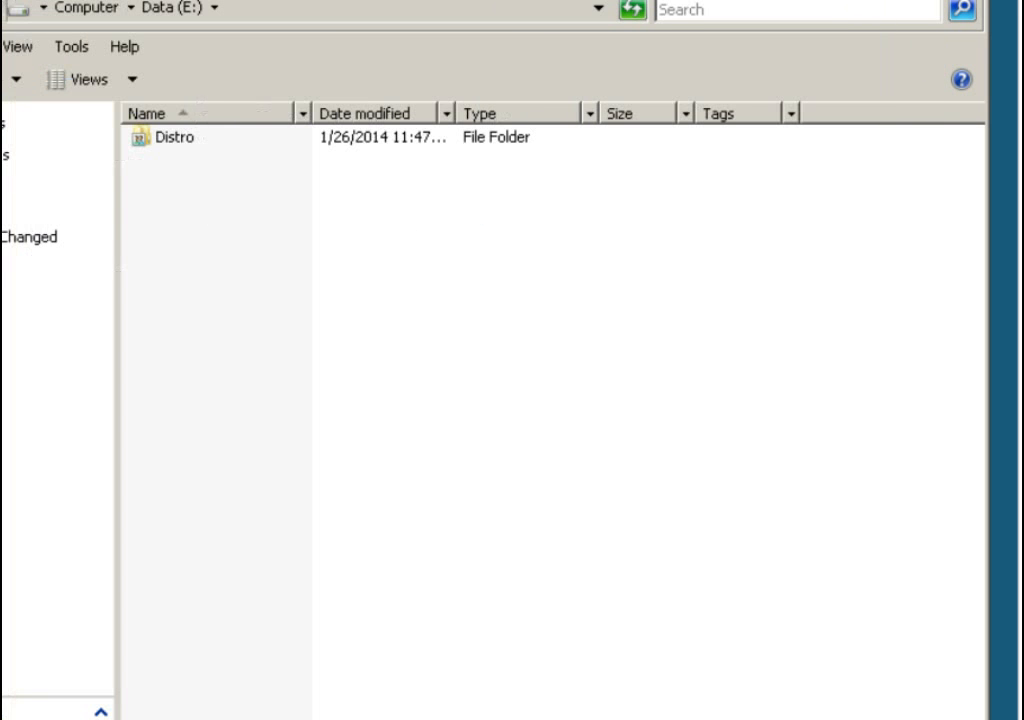
pyautogui.hotkey('alt', 'F4')
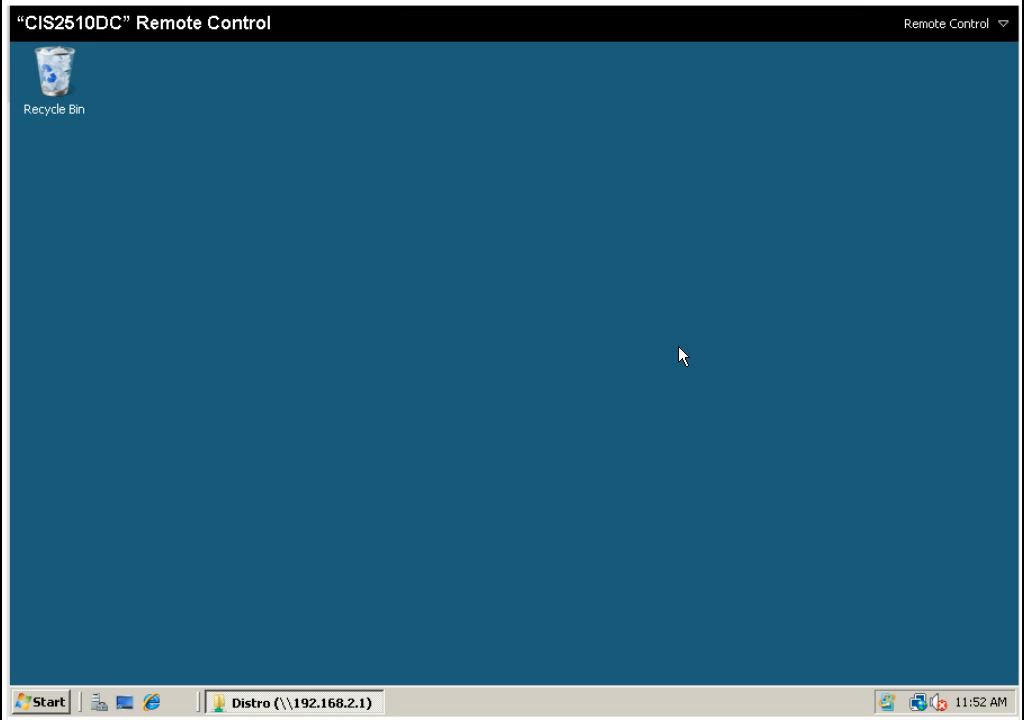
# Launch Group Policy Management from the Start menu's administrative tools.
pyautogui.click(52, 704)
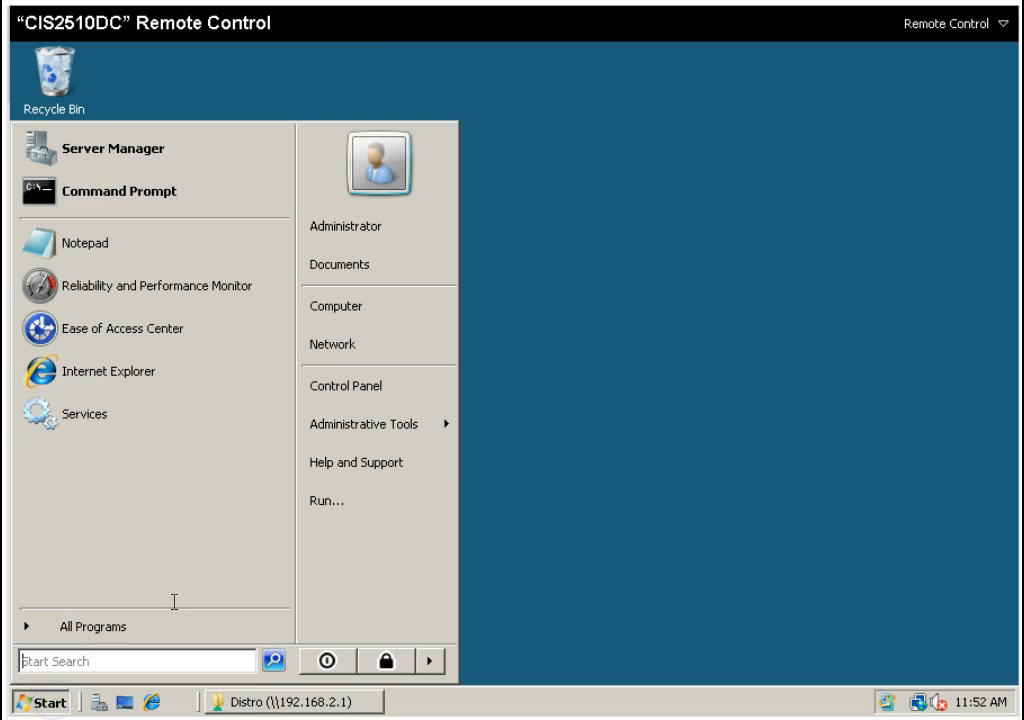
pyautogui.moveTo(359, 427)
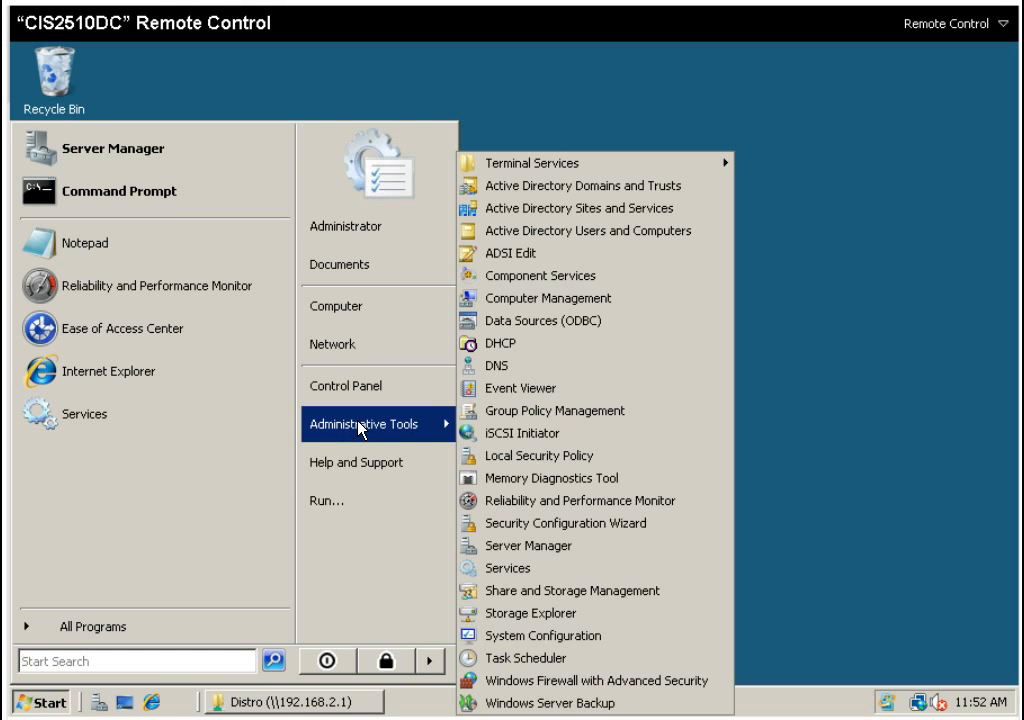
pyautogui.click(544, 411)
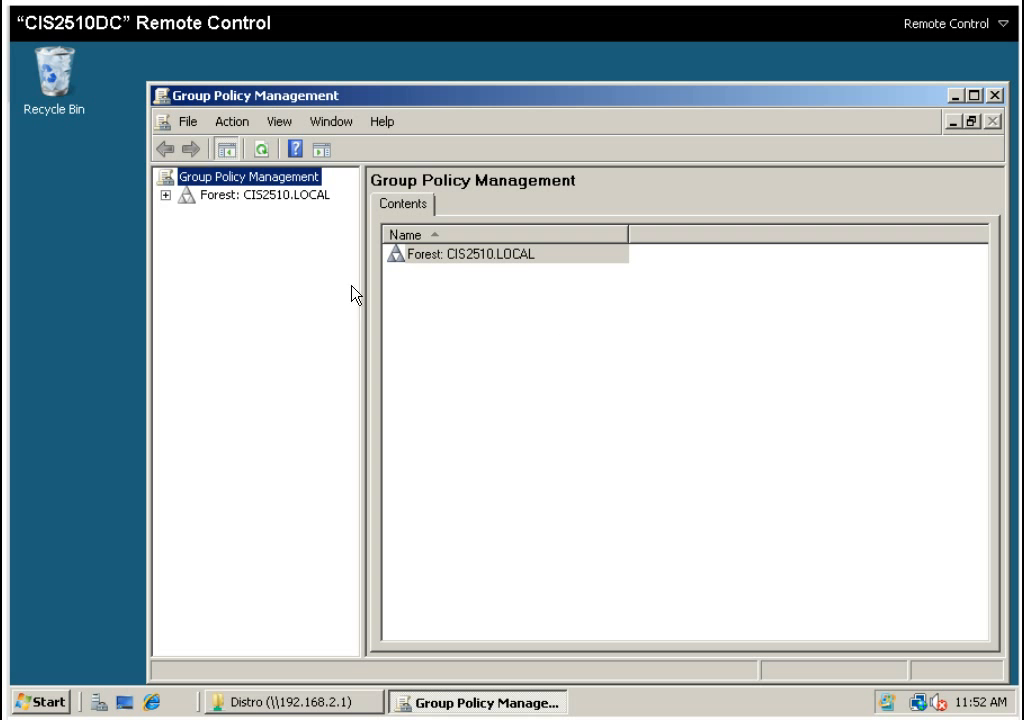
# Expand the CIS2510.LOCAL forest and domain to list its Group Policy Objects.
pyautogui.click(166, 195)
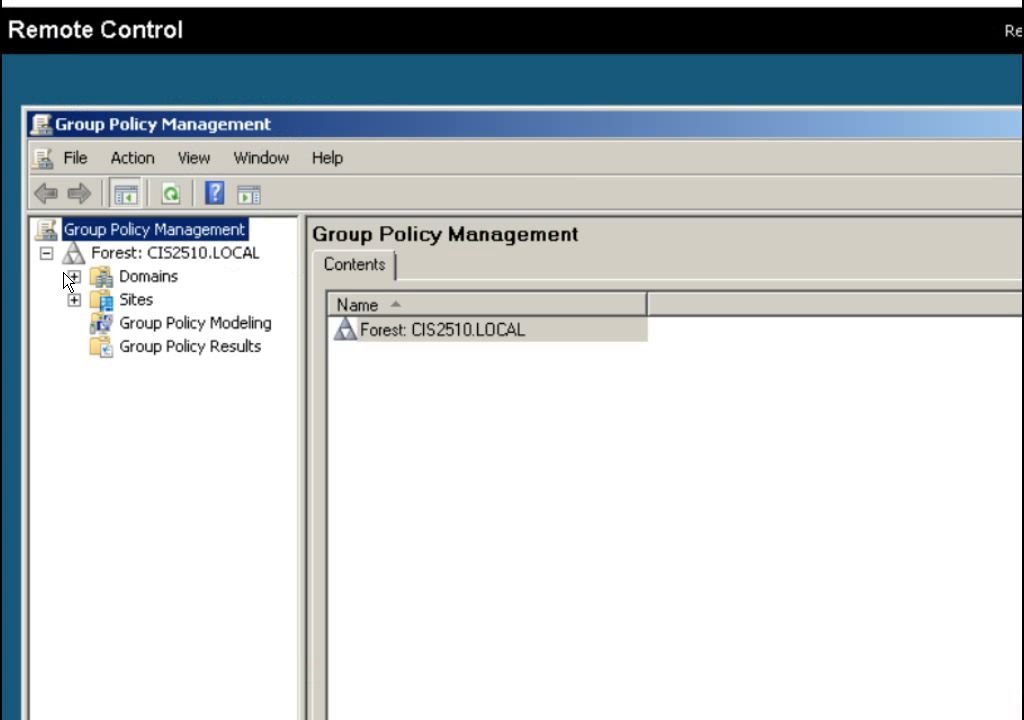
pyautogui.click(72, 277)
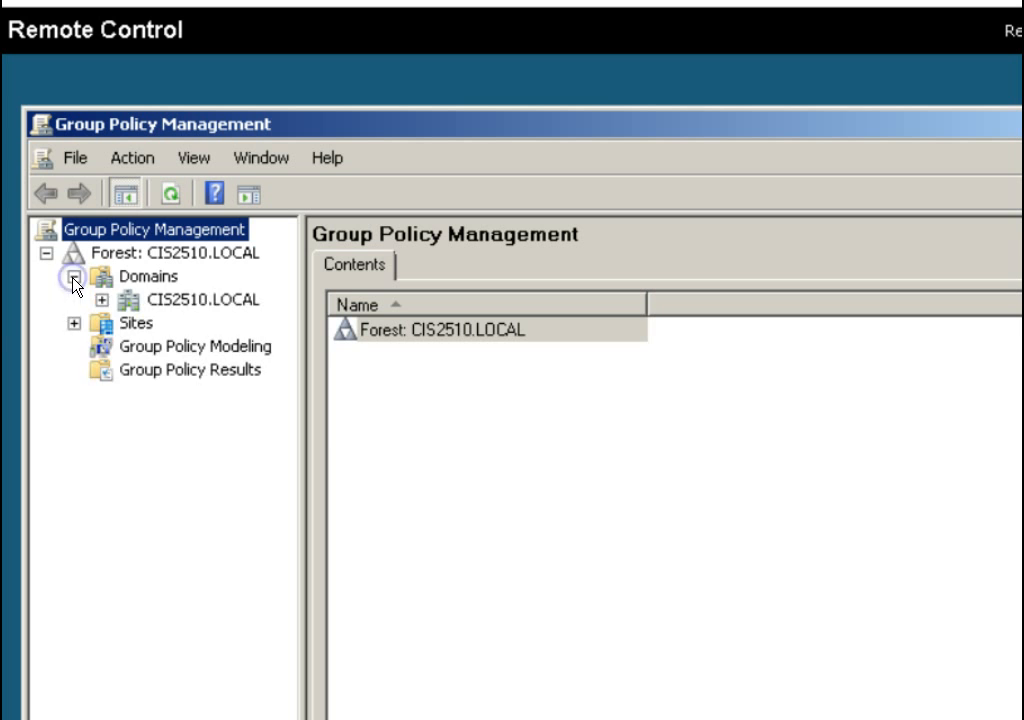
pyautogui.click(103, 299)
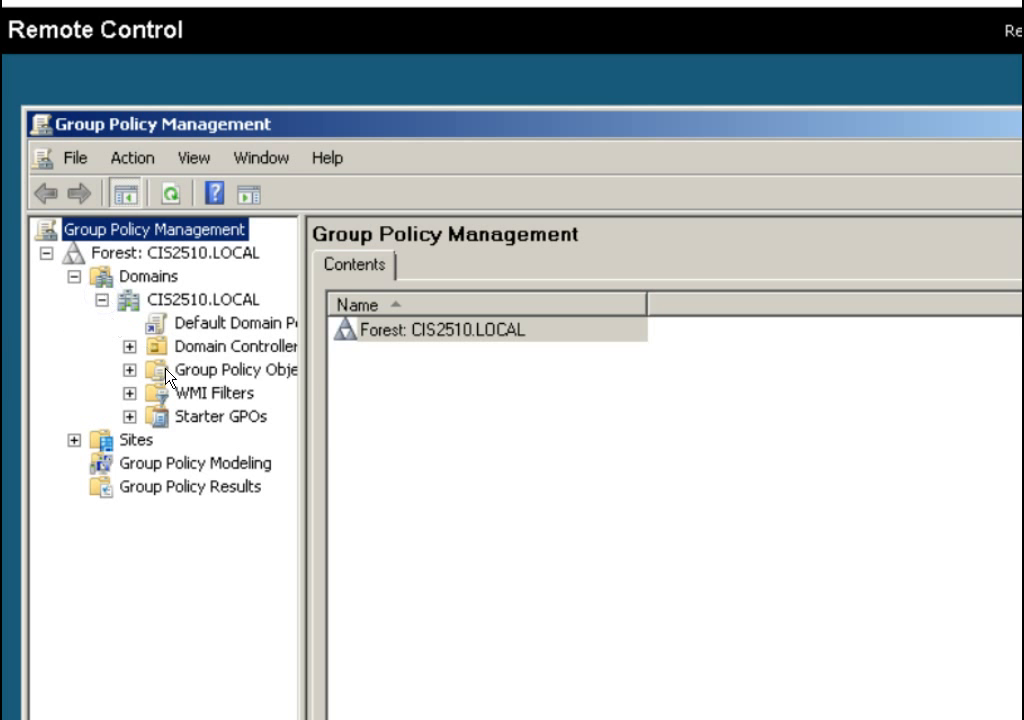
pyautogui.click(204, 377)
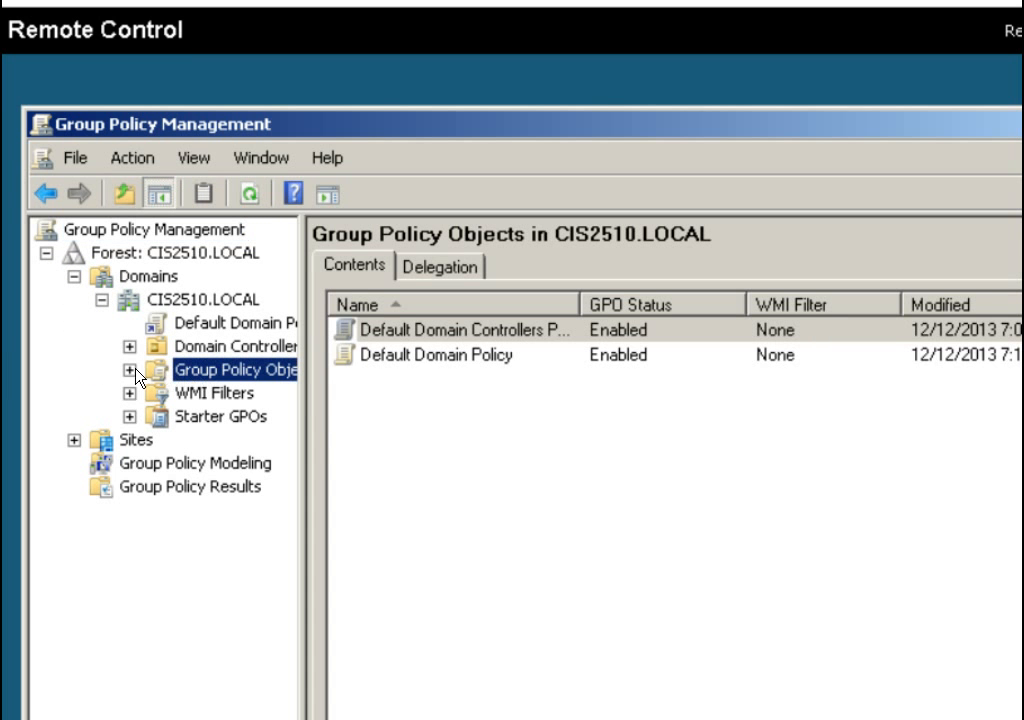
pyautogui.click(128, 370)
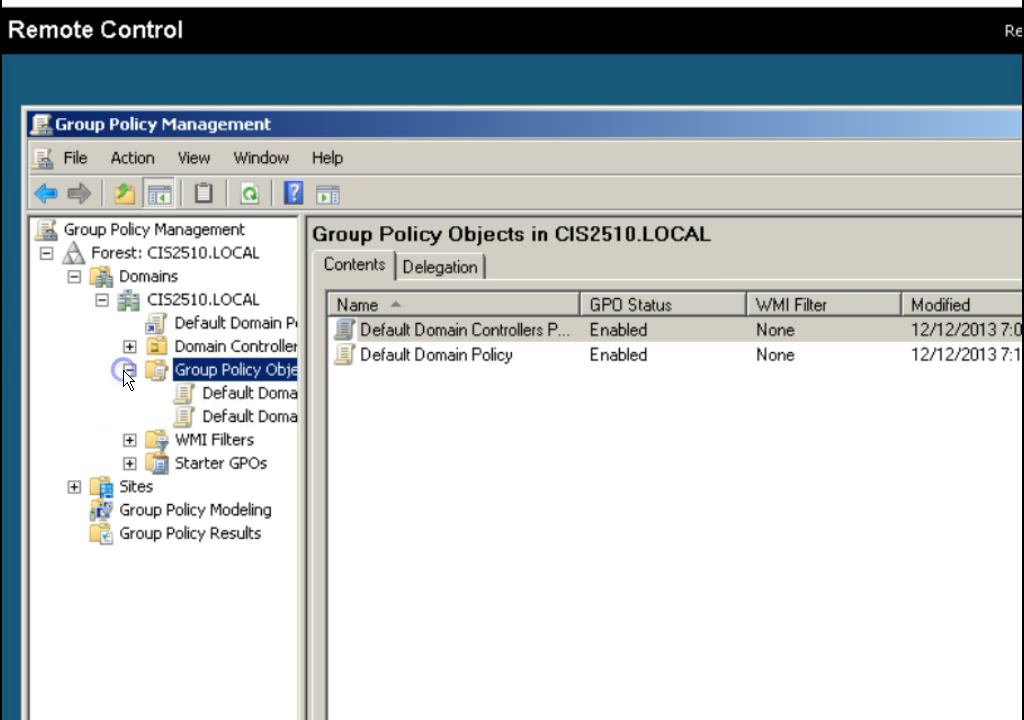
# Create a new GPO named Apps under Group Policy Objects and open it for editing.
pyautogui.rightClick(247, 369)
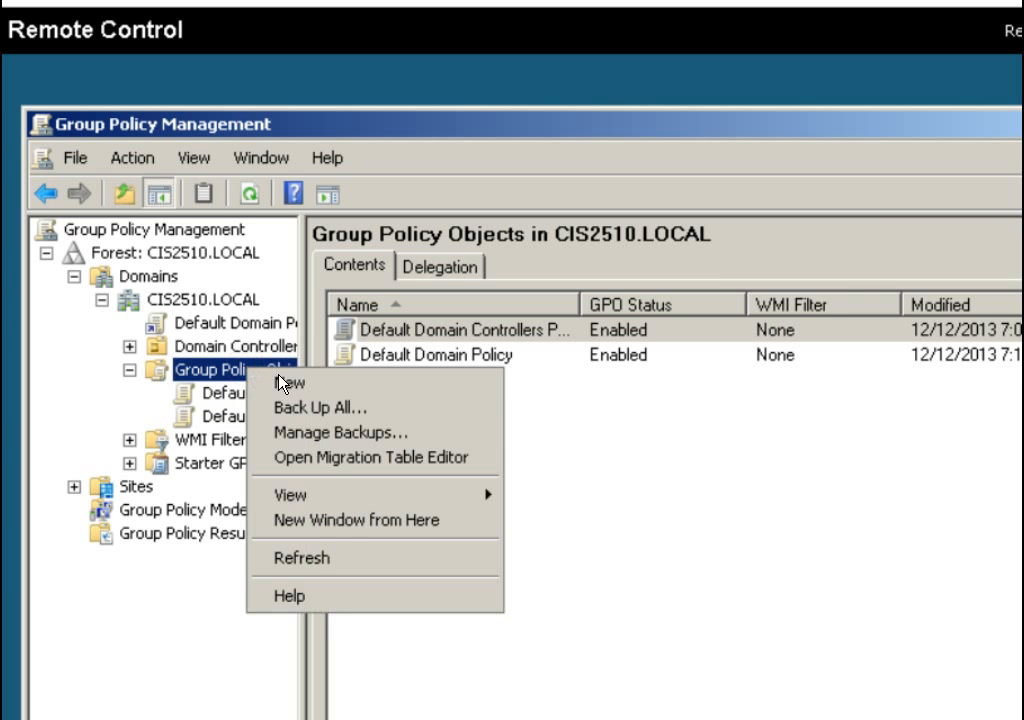
pyautogui.click(289, 383)
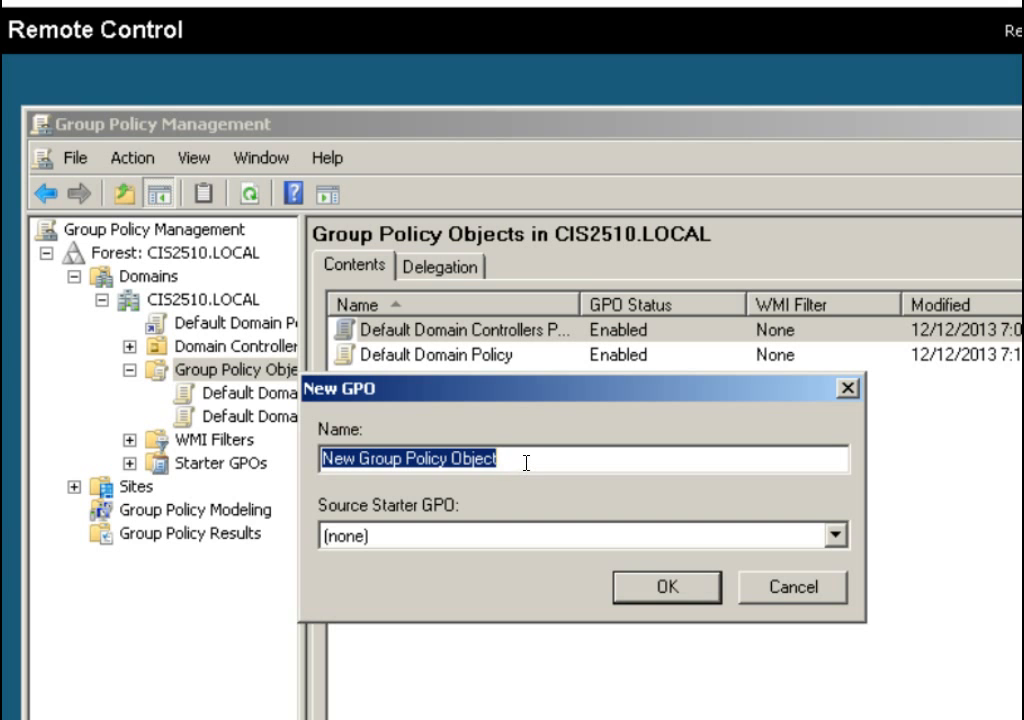
pyautogui.write('A')
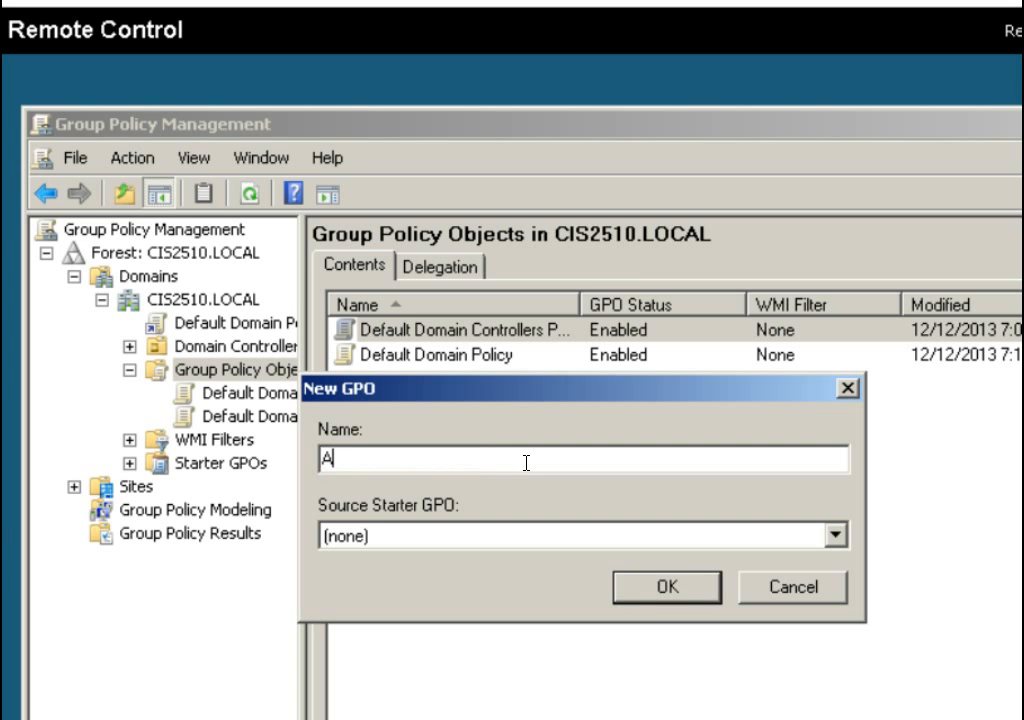
pyautogui.write('pps')
pyautogui.click(701, 596)
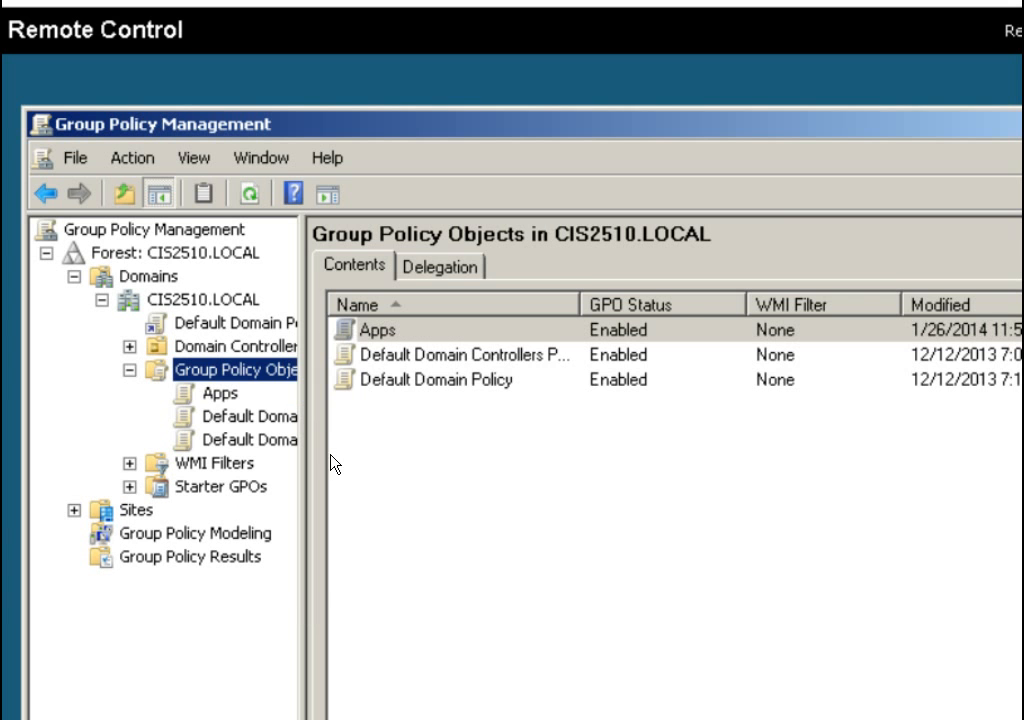
pyautogui.rightClick(227, 398)
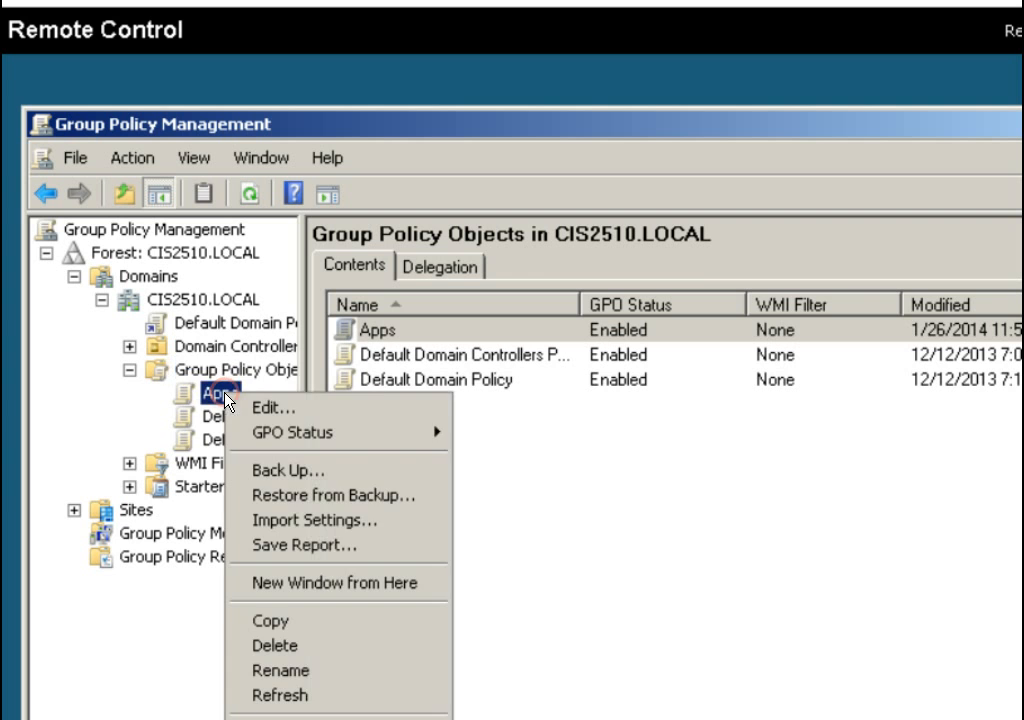
pyautogui.click(249, 412)
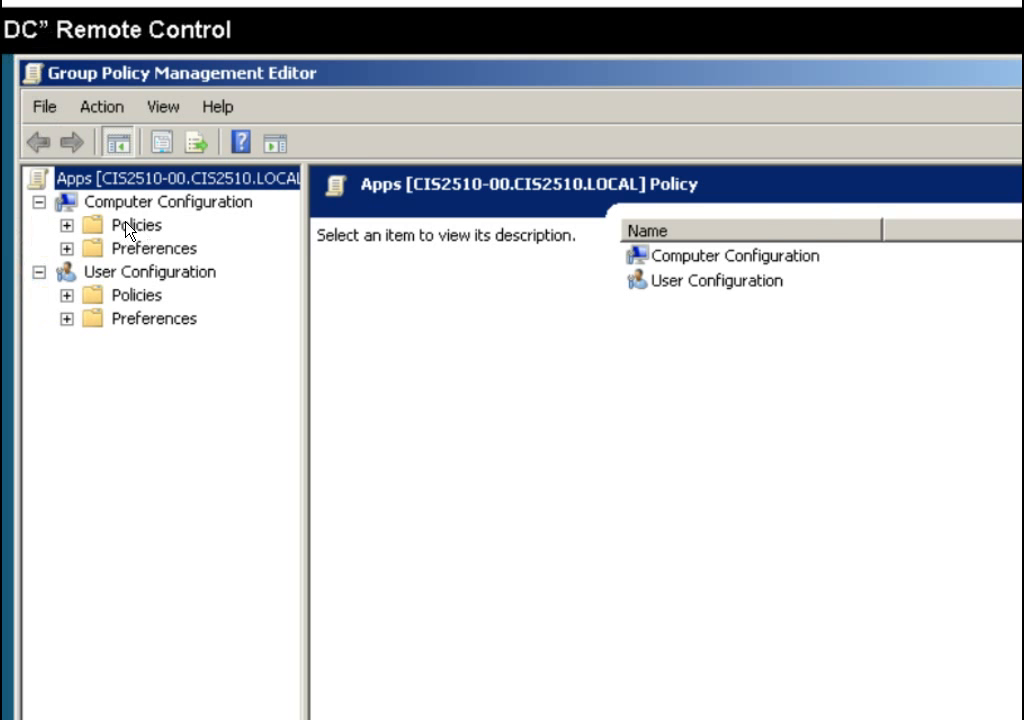
# Under Computer Configuration > Policies > Software Settings, add a new Software installation package.
pyautogui.click(67, 225)
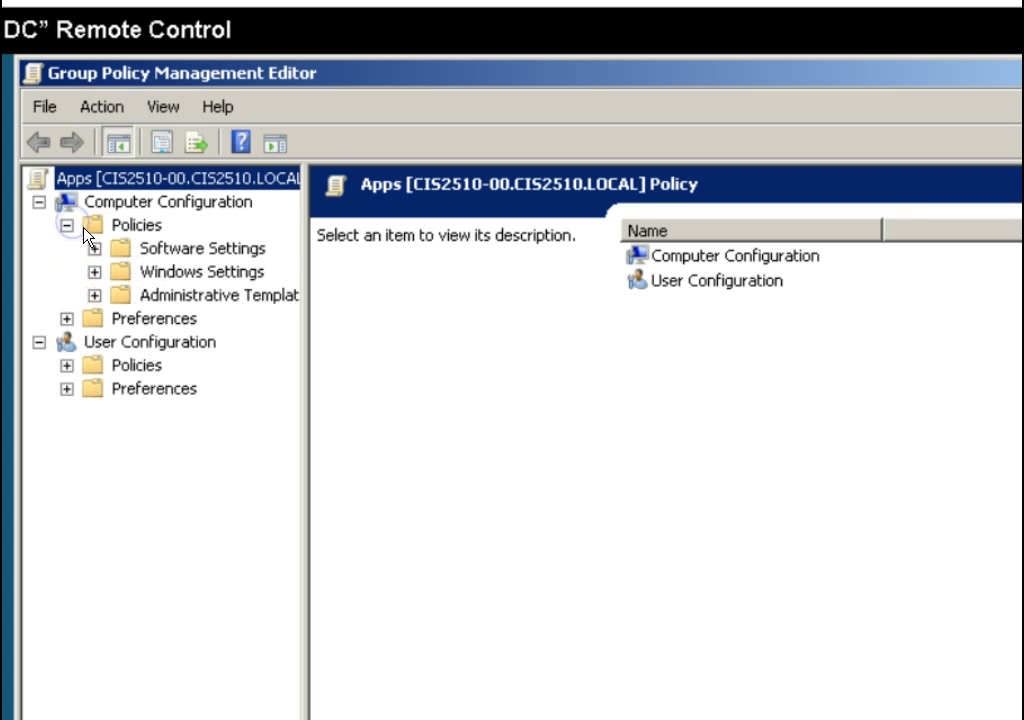
pyautogui.click(121, 247)
pyautogui.click(96, 248)
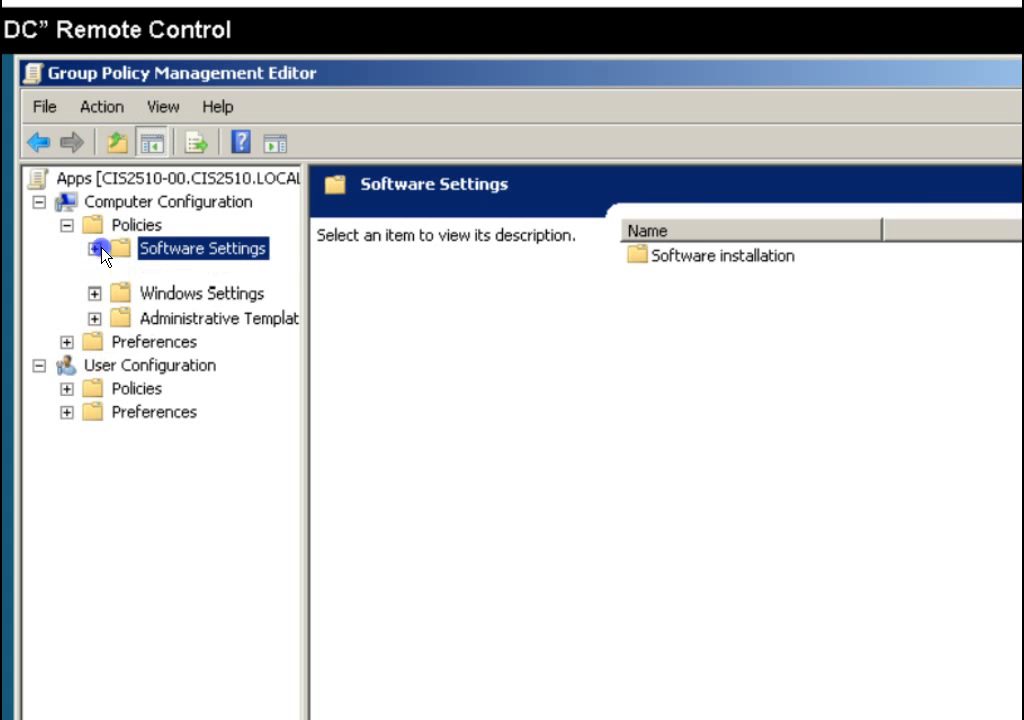
pyautogui.click(170, 270)
pyautogui.rightClick(195, 272)
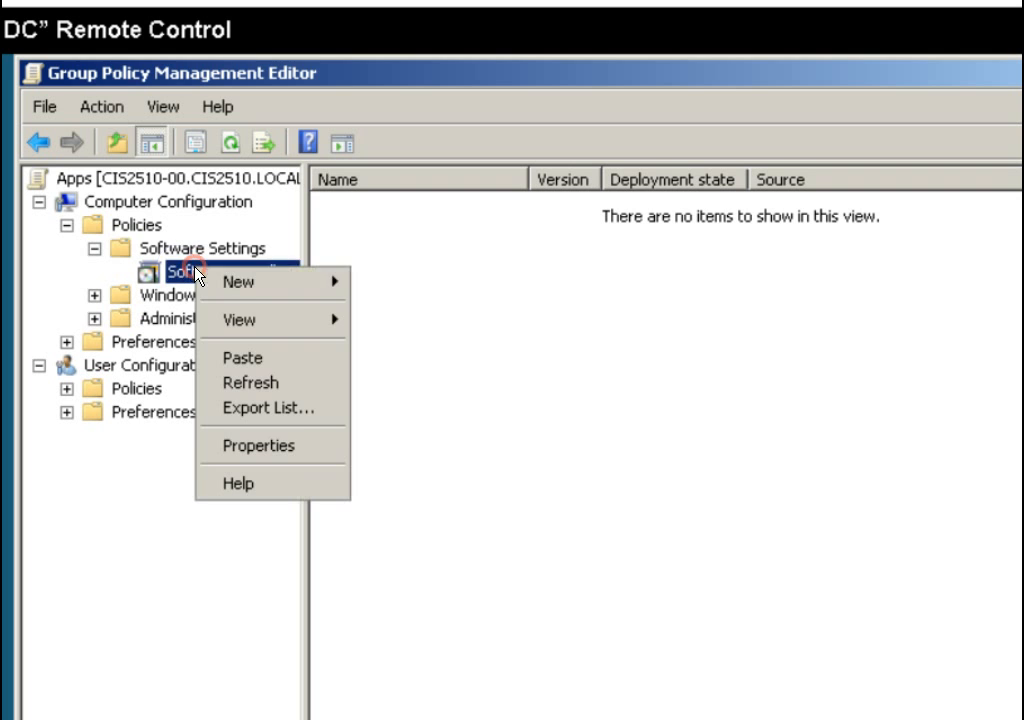
pyautogui.moveTo(258, 290)
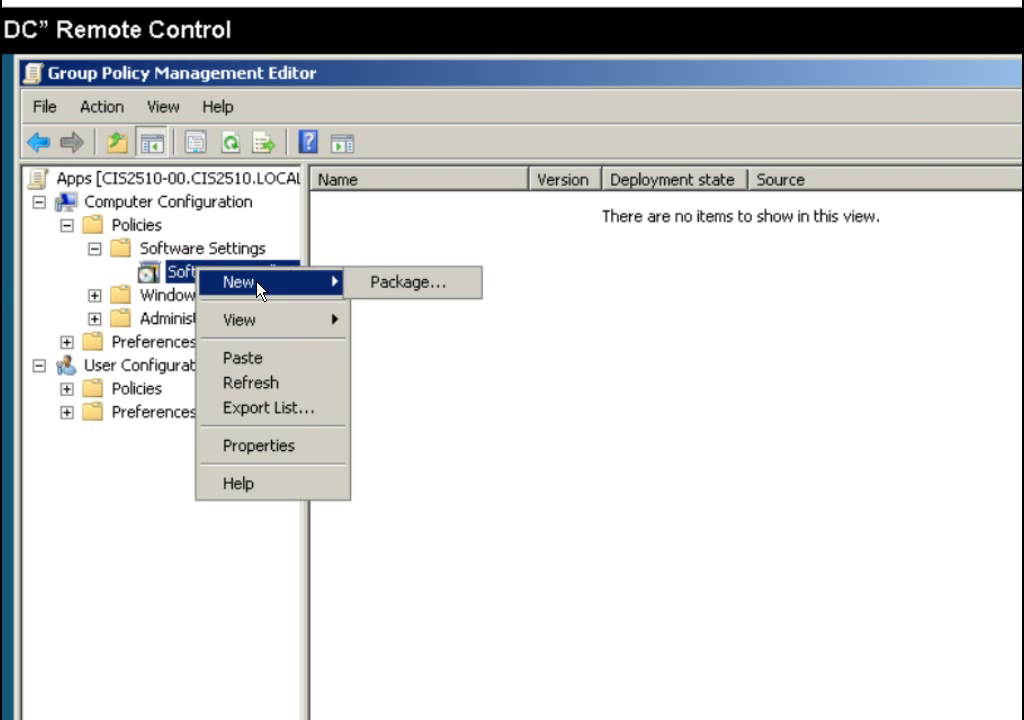
pyautogui.click(399, 294)
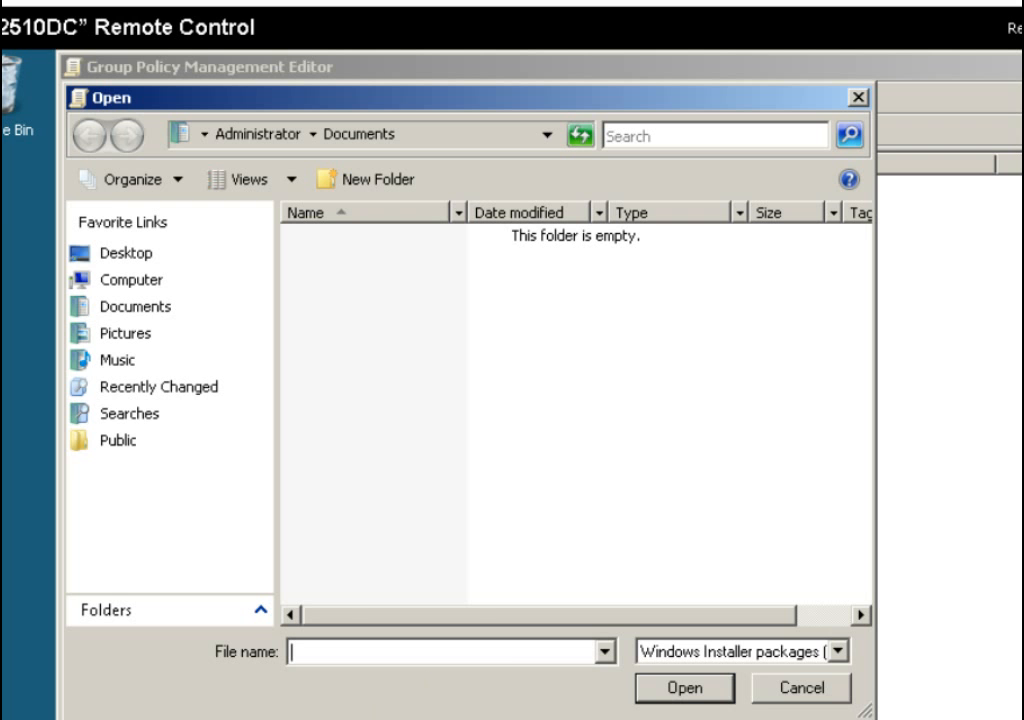
pyautogui.press('super')
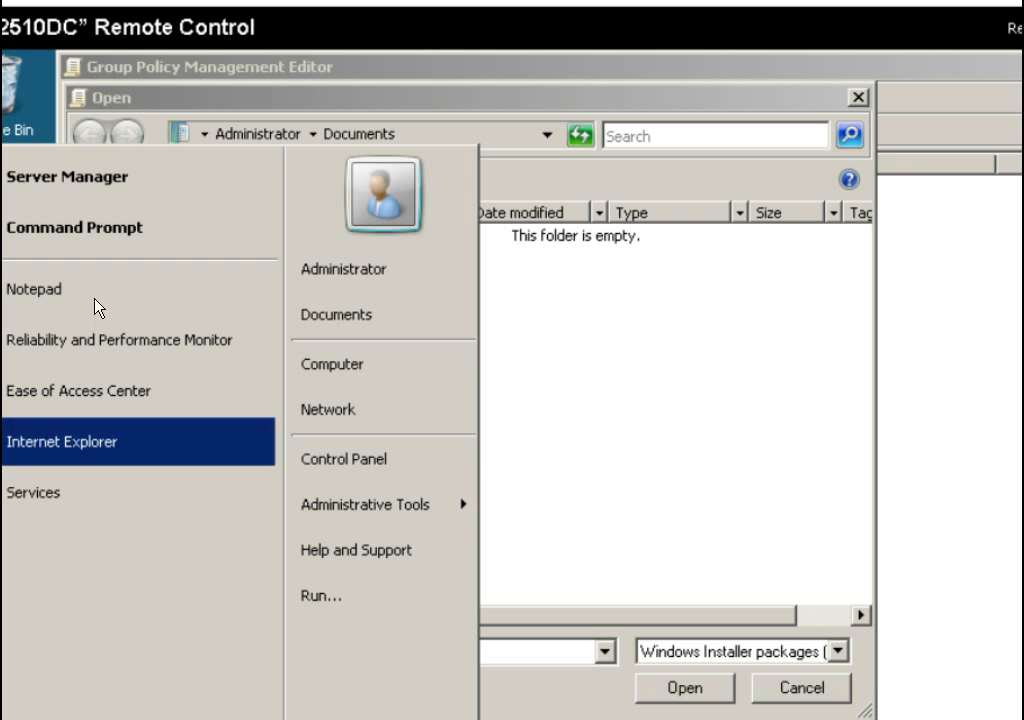
pyautogui.click(92, 243)
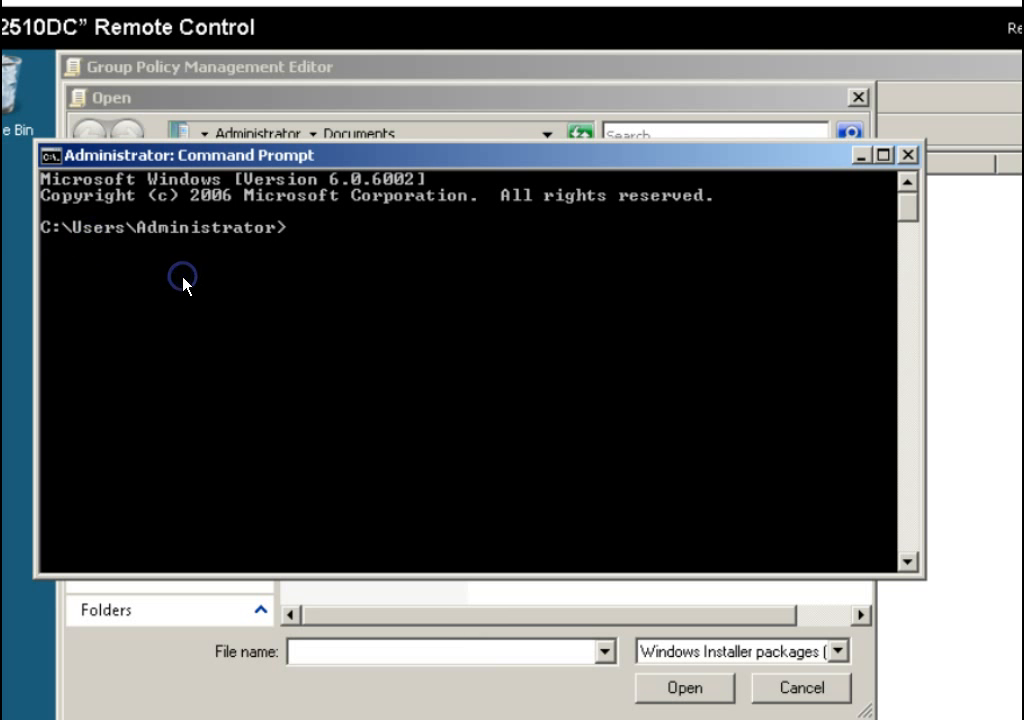
pyautogui.write('ipconfig')
pyautogui.press('Return')
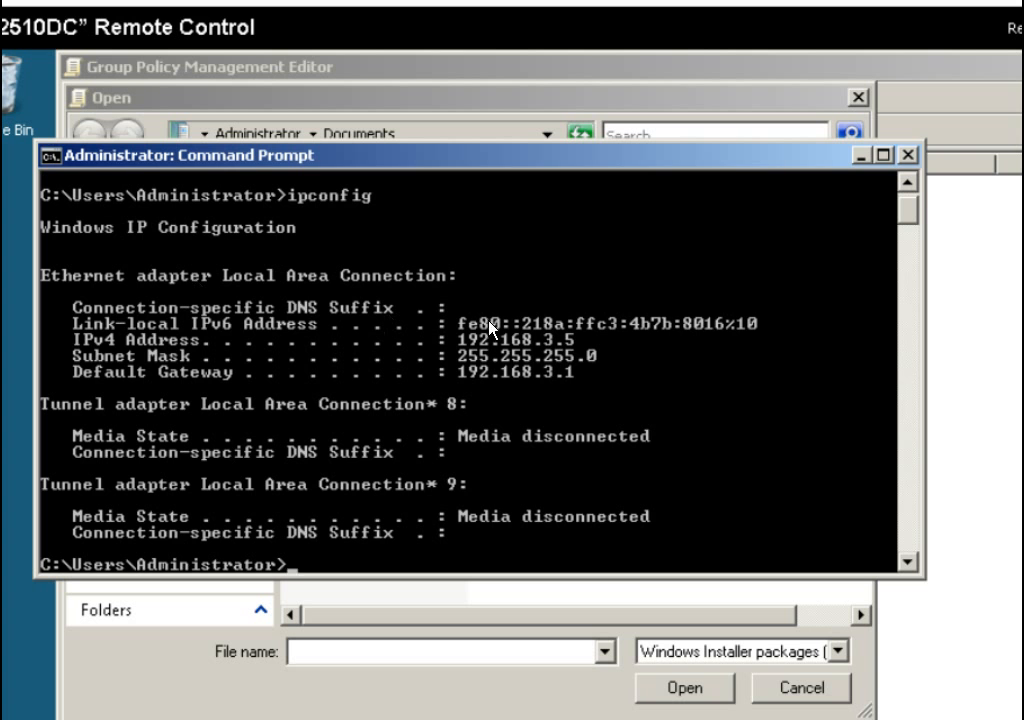
pyautogui.click(909, 156)
# Browse to \\192.168.3.5\Distro\Wireshark and choose the Wireshark installer as the package.
pyautogui.click(405, 648)
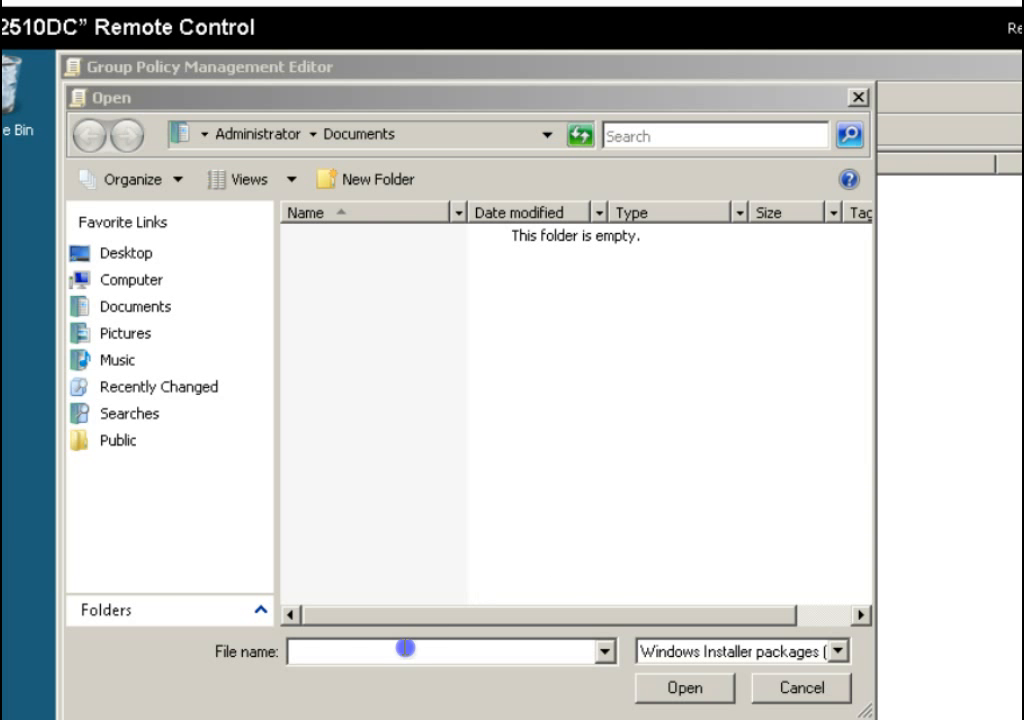
pyautogui.write('\\\\')
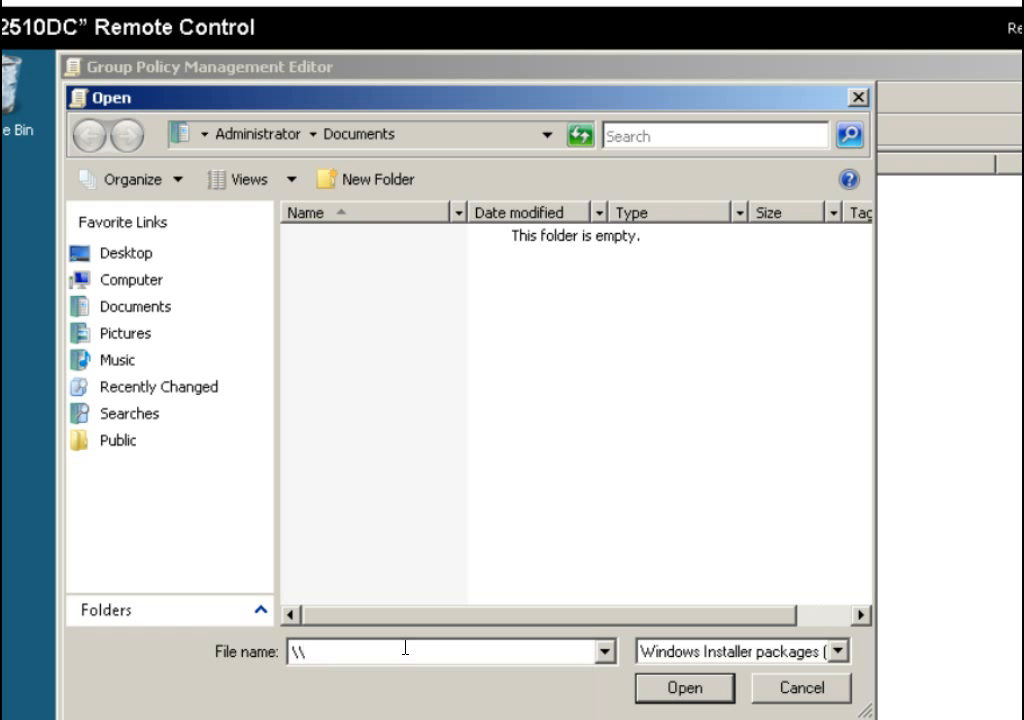
pyautogui.write('192.168.3.5')
pyautogui.press('Return')
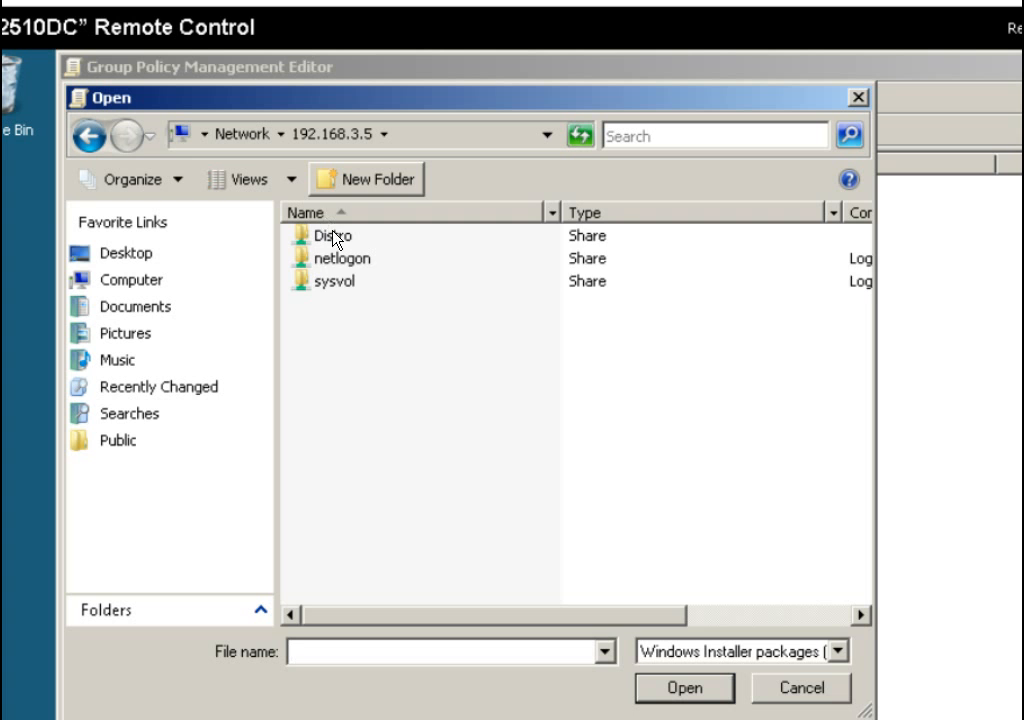
pyautogui.doubleClick(333, 236)
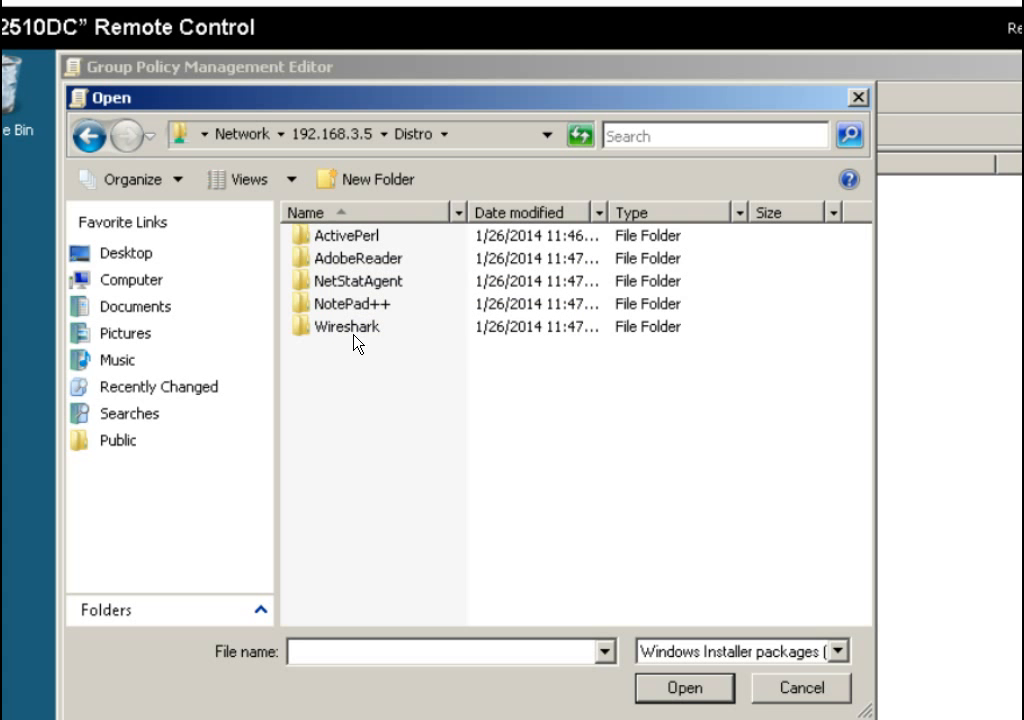
pyautogui.doubleClick(352, 332)
pyautogui.click(342, 303)
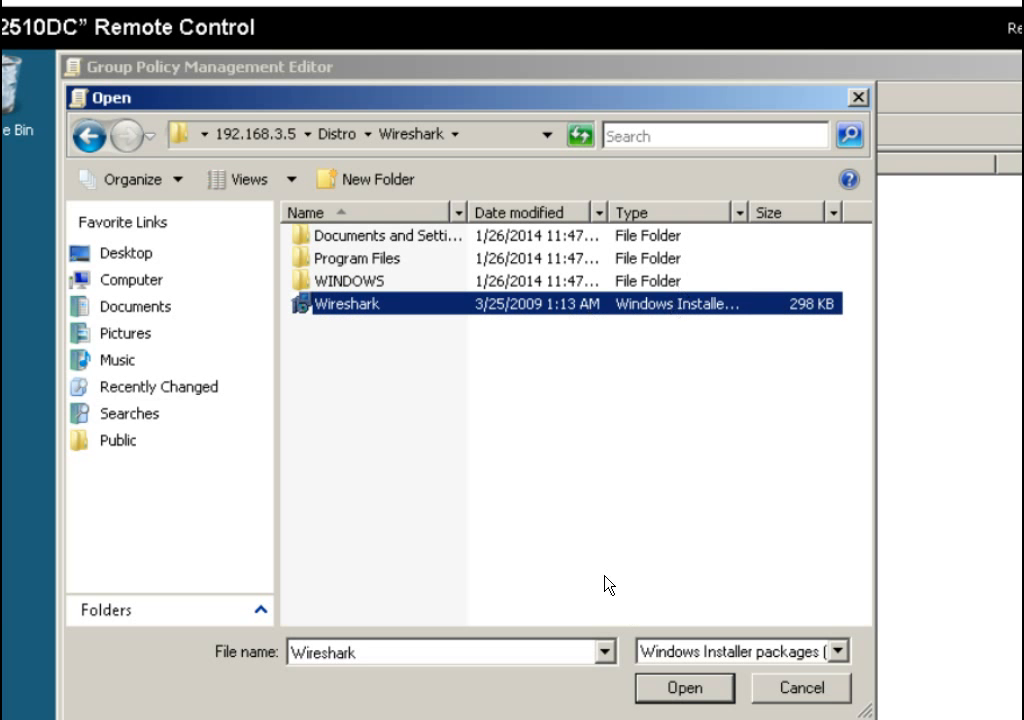
pyautogui.click(680, 690)
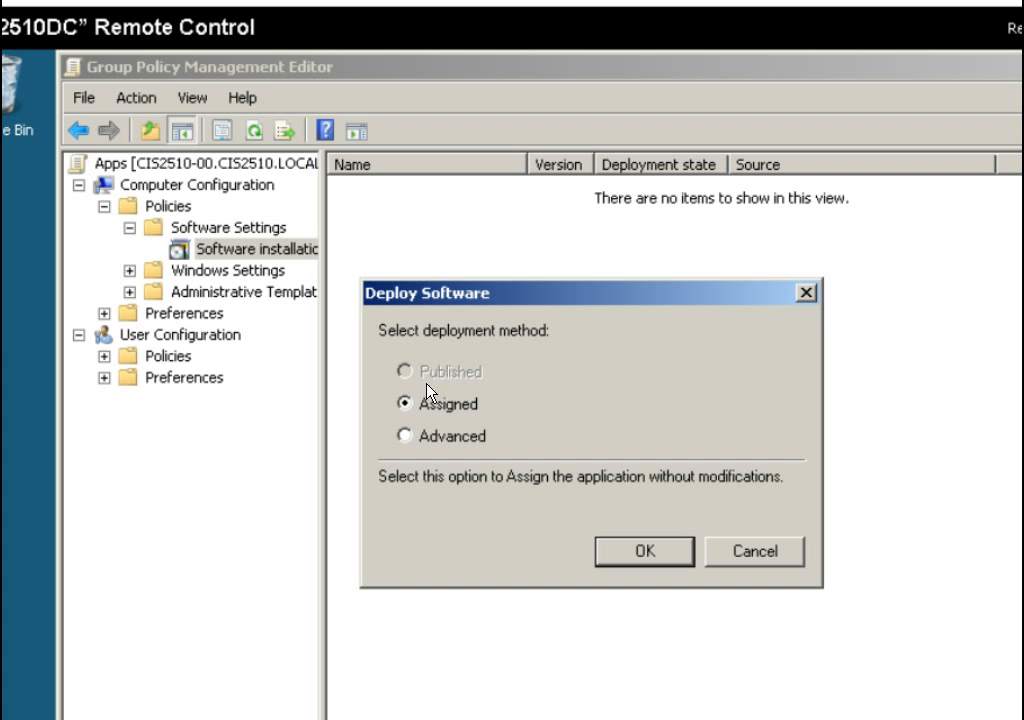
# Choose the Advanced deployment method for the Wireshark package.
pyautogui.click(441, 437)
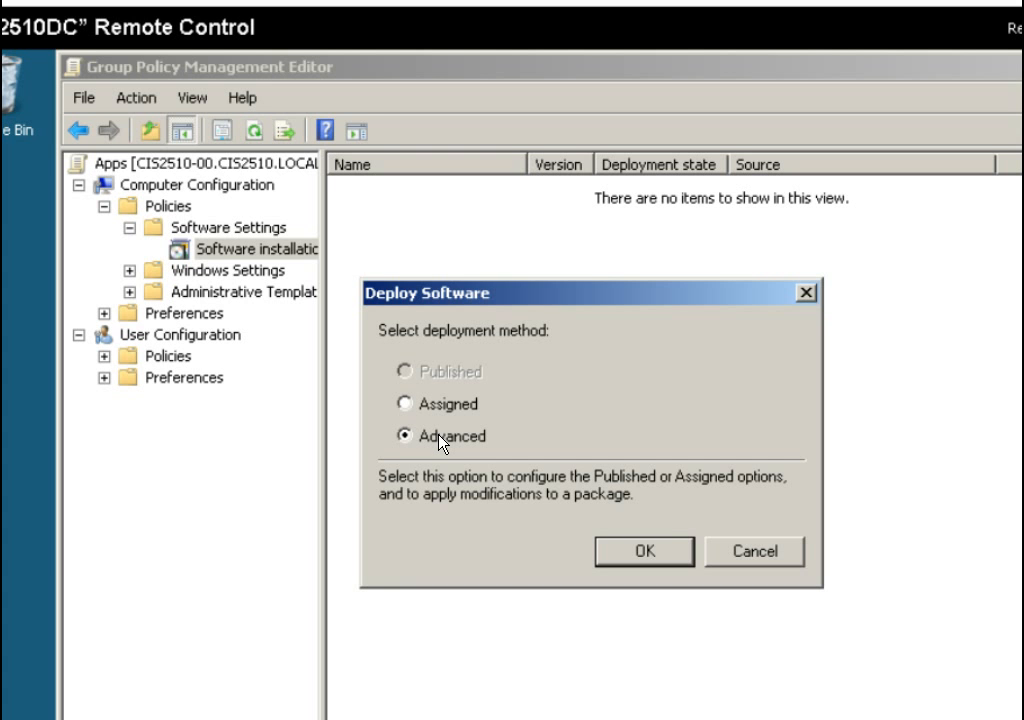
pyautogui.click(665, 550)
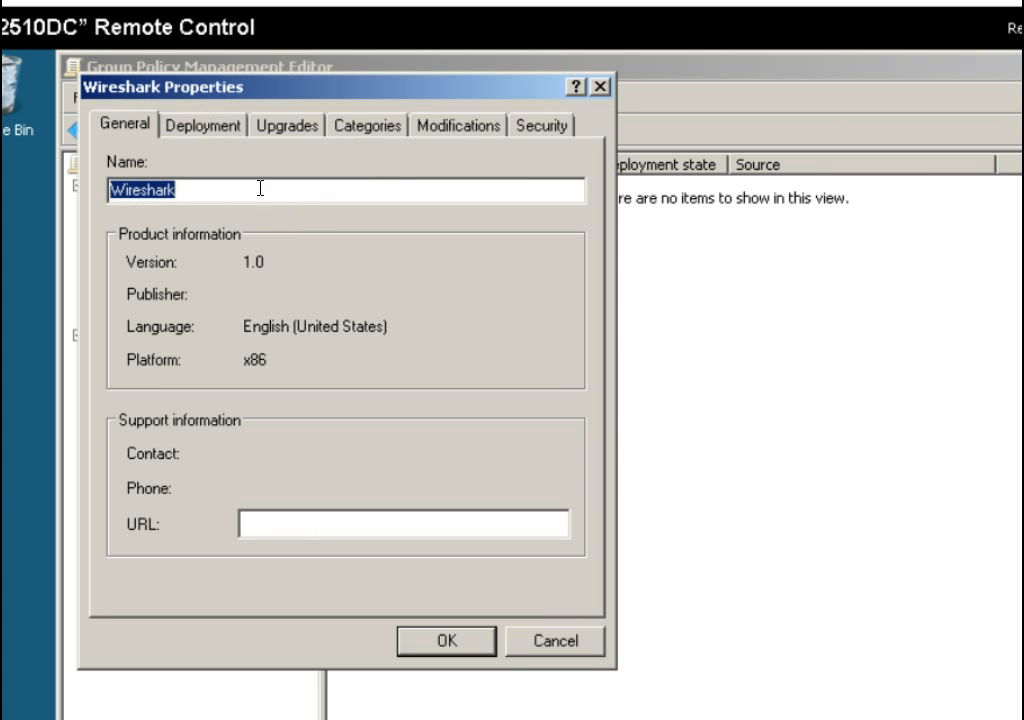
# Enable uninstall when out of management scope, then check the Upgrades, Categories, Modifications and Security pages.
pyautogui.click(205, 130)
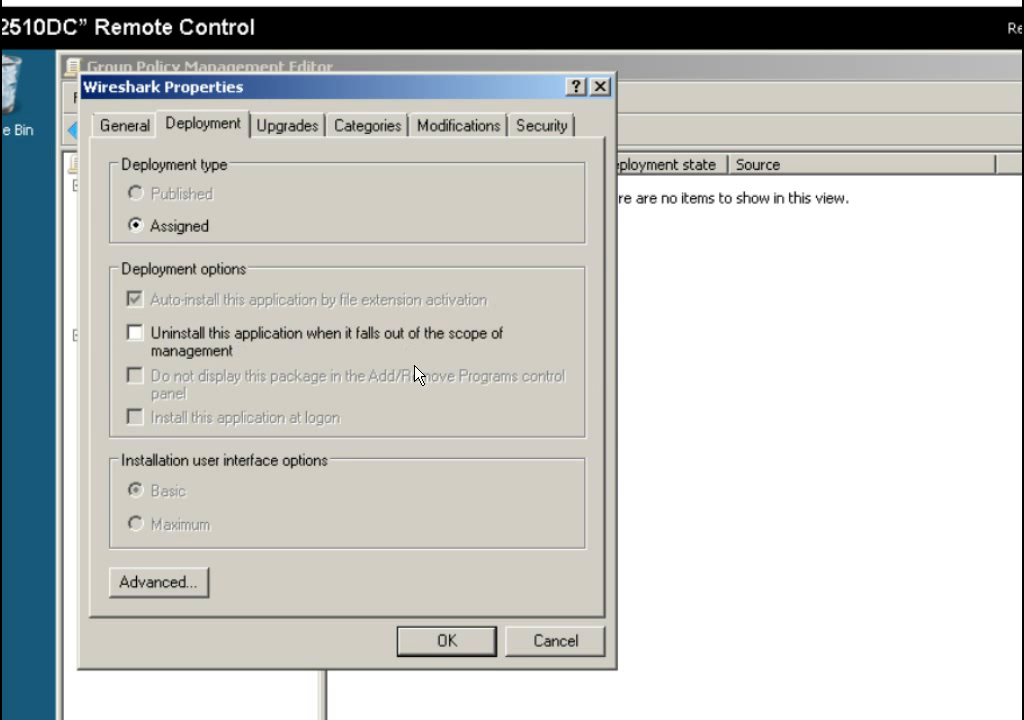
pyautogui.click(257, 352)
pyautogui.click(299, 141)
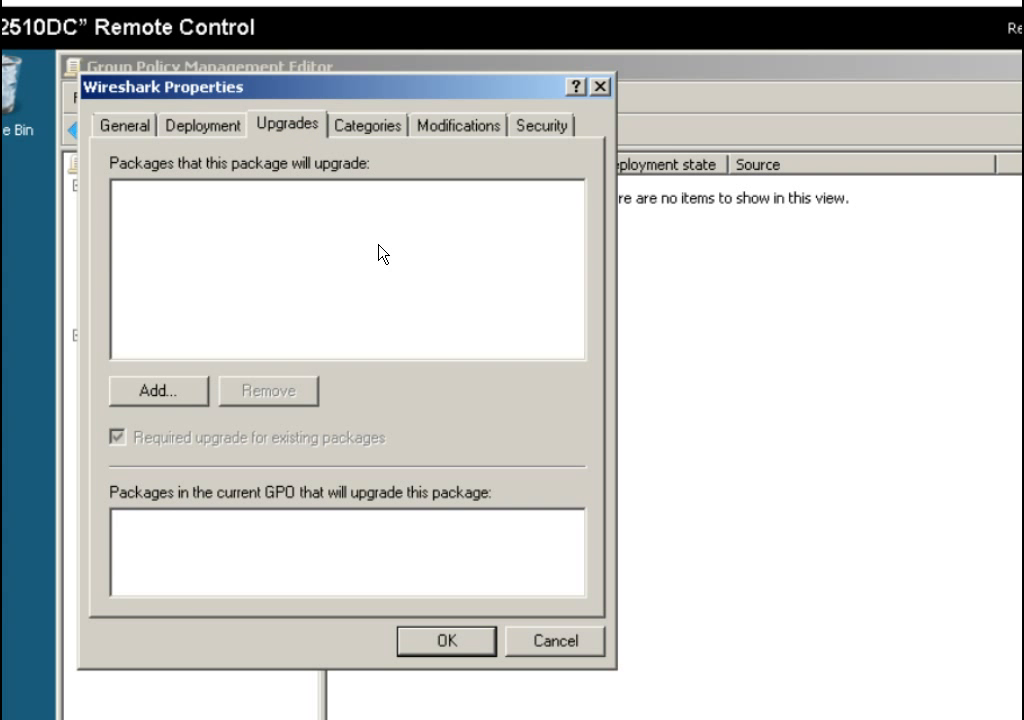
pyautogui.click(380, 127)
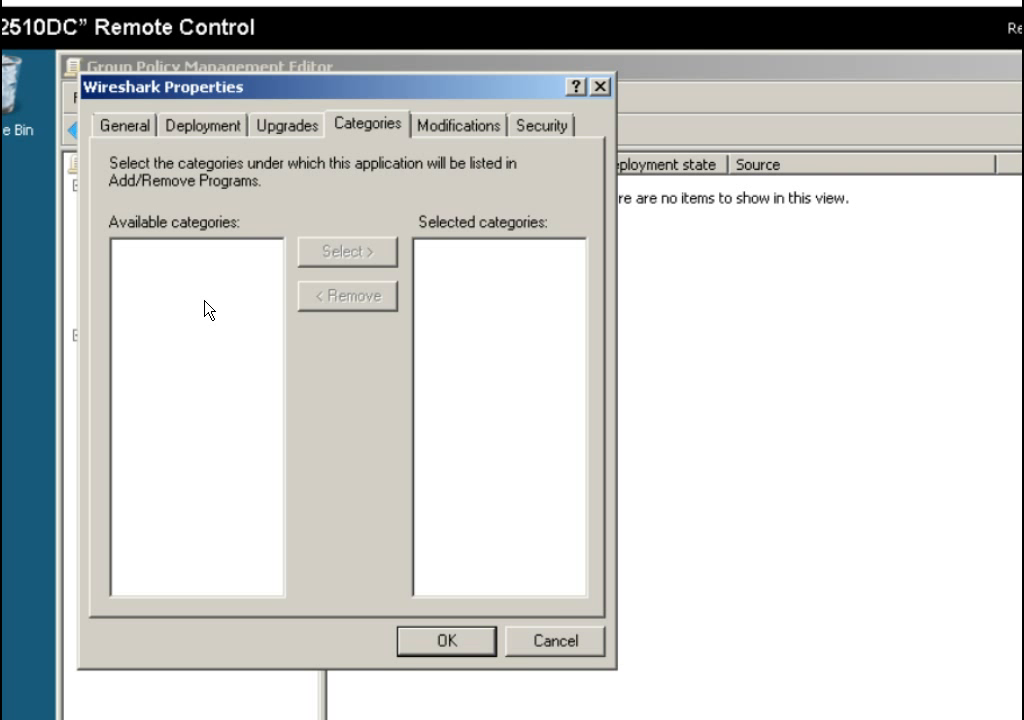
pyautogui.click(447, 132)
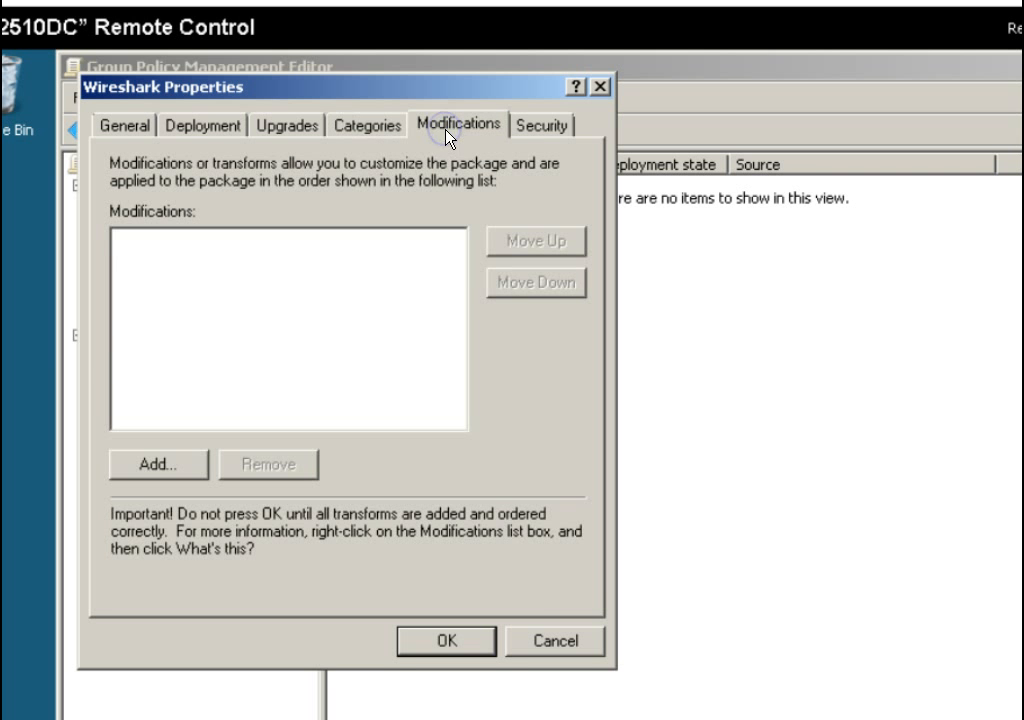
pyautogui.click(548, 126)
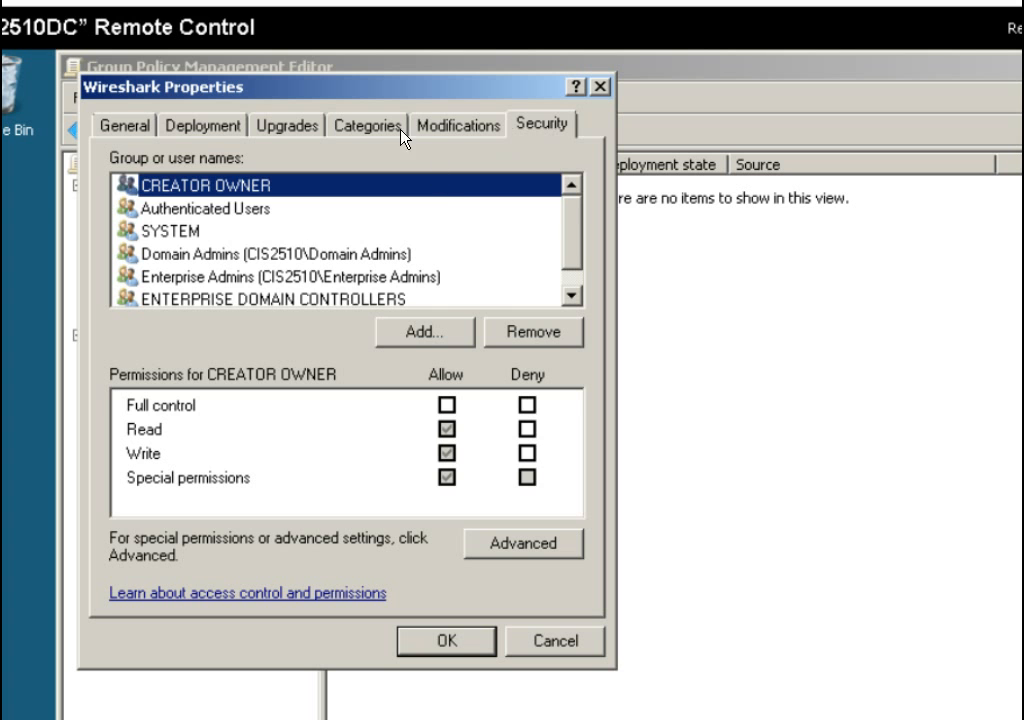
# Review each group's permissions and the advanced security settings, then close Wireshark Properties.
pyautogui.click(238, 209)
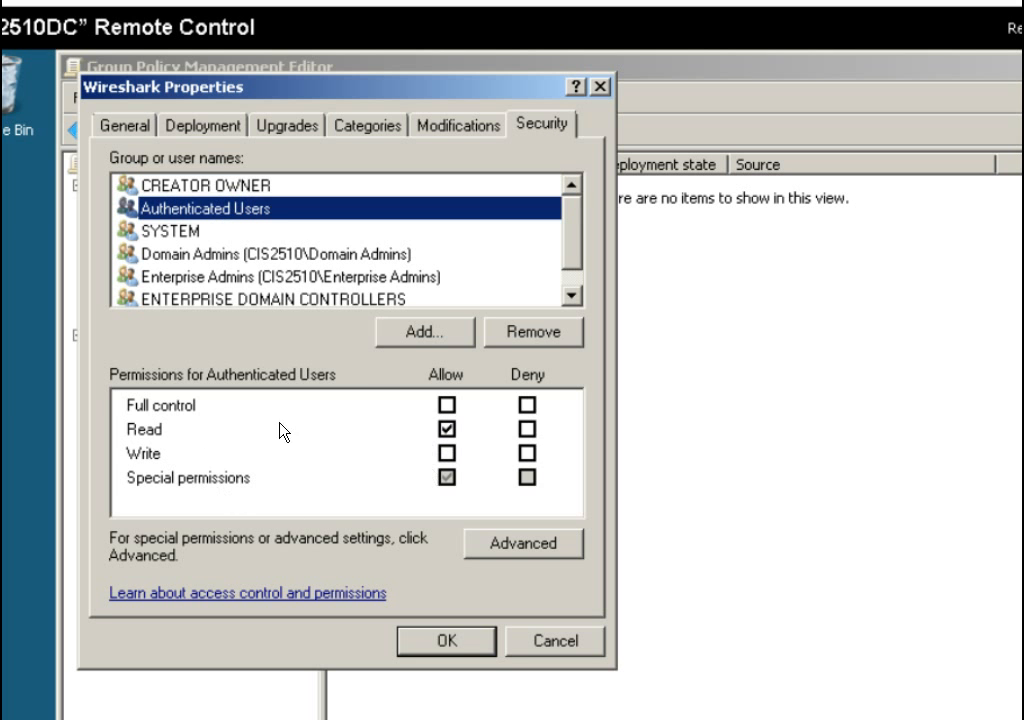
pyautogui.click(219, 184)
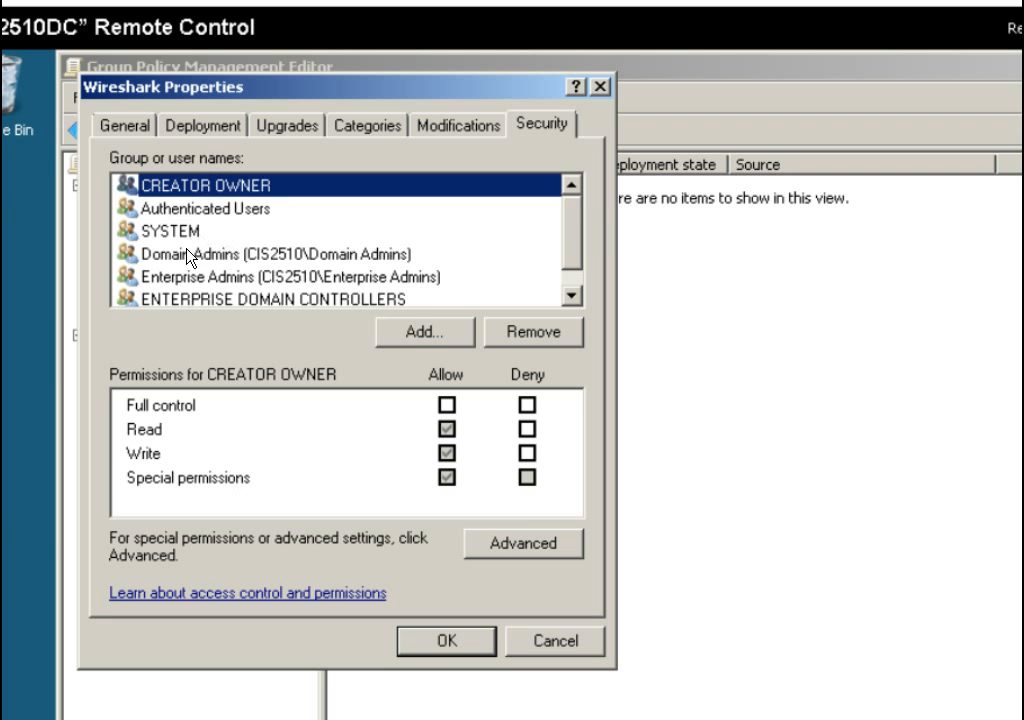
pyautogui.click(217, 255)
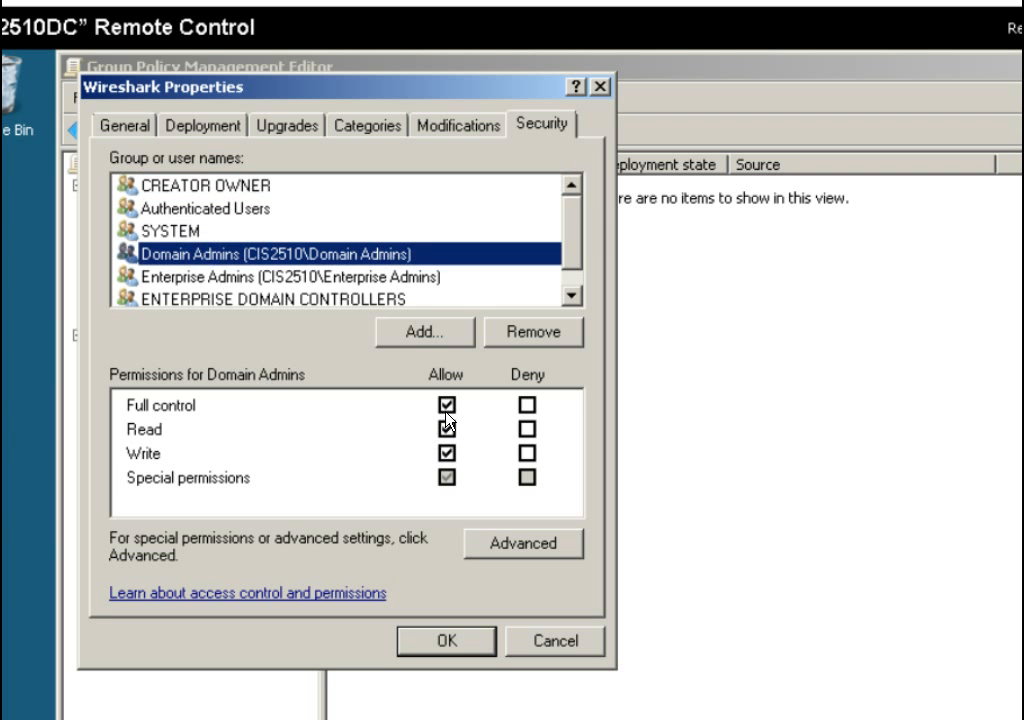
pyautogui.click(264, 282)
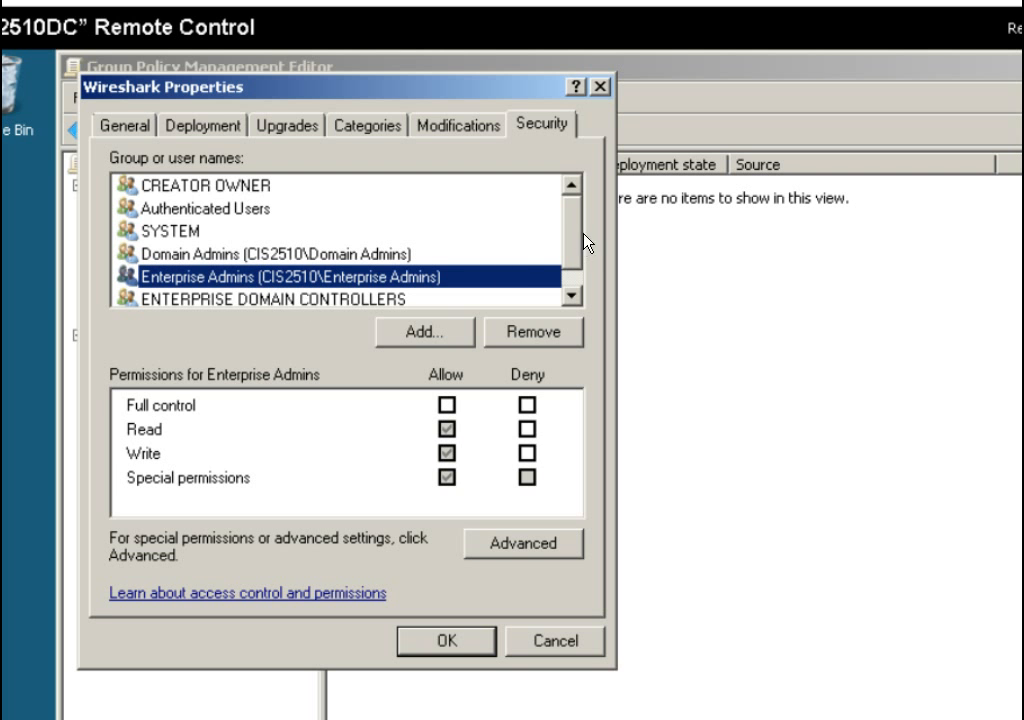
pyautogui.click(571, 286)
pyautogui.click(325, 278)
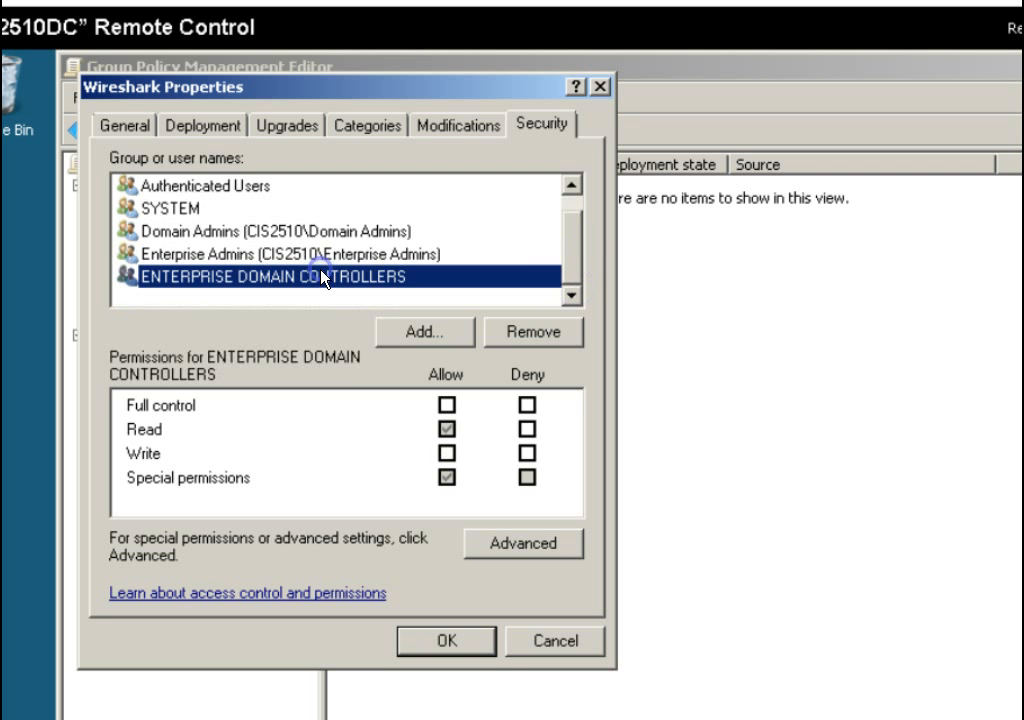
pyautogui.click(471, 645)
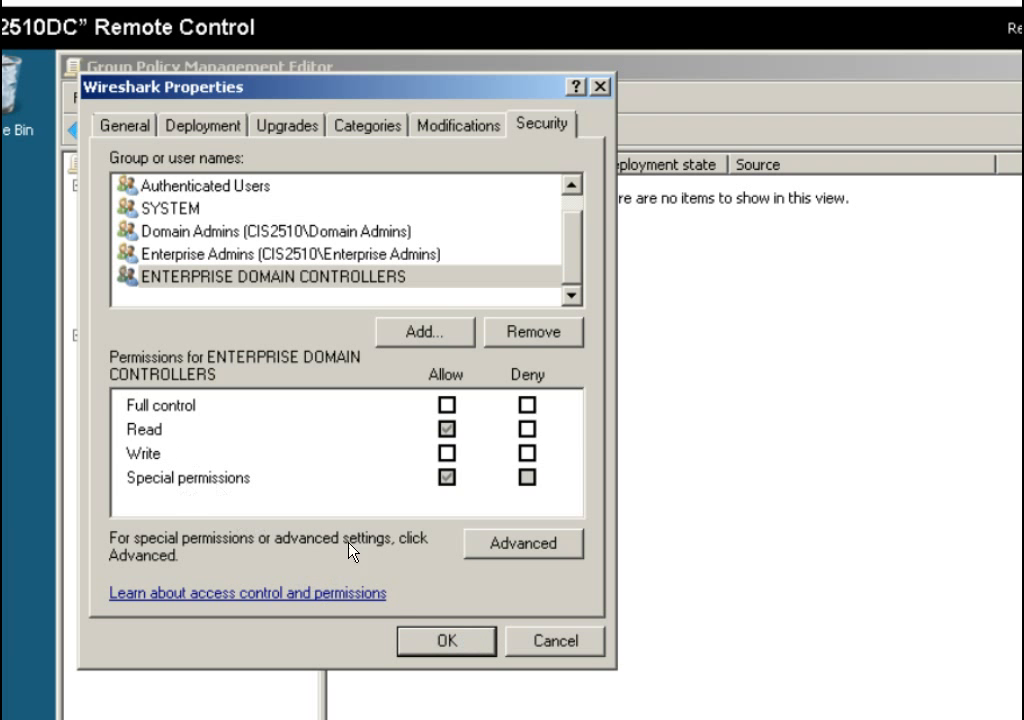
pyautogui.click(490, 546)
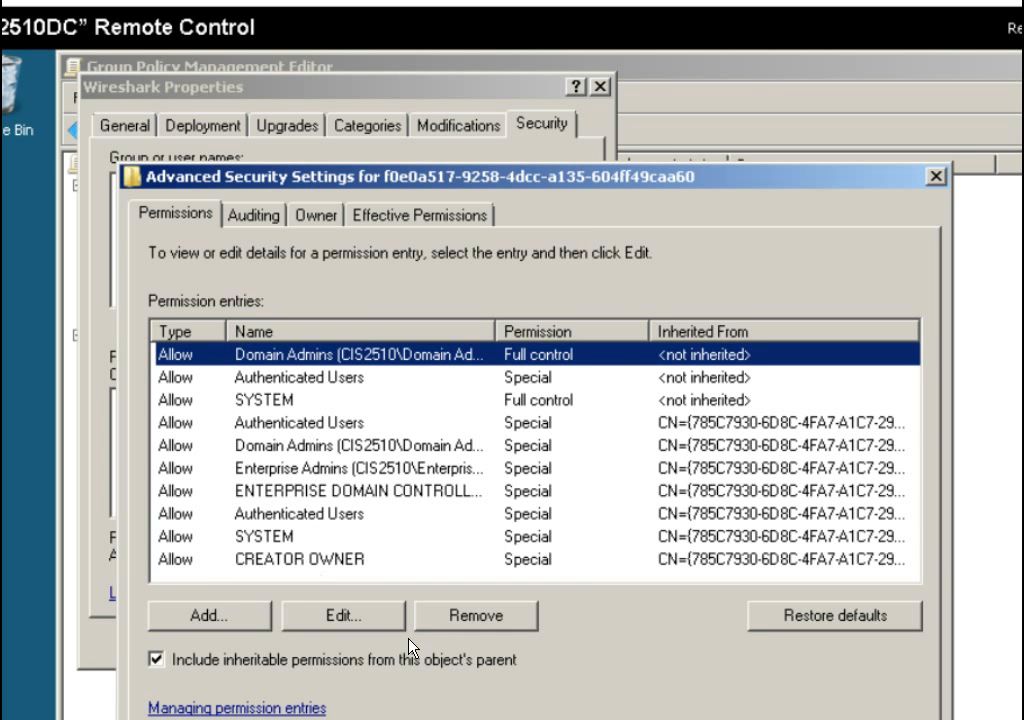
pyautogui.press('Escape')
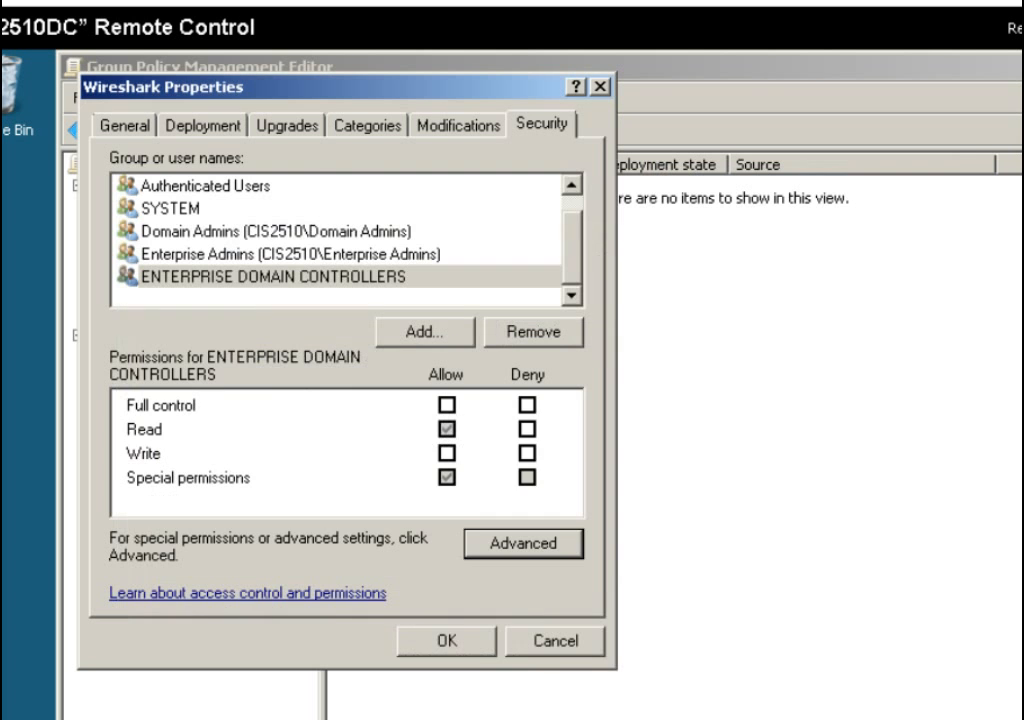
pyautogui.click(466, 652)
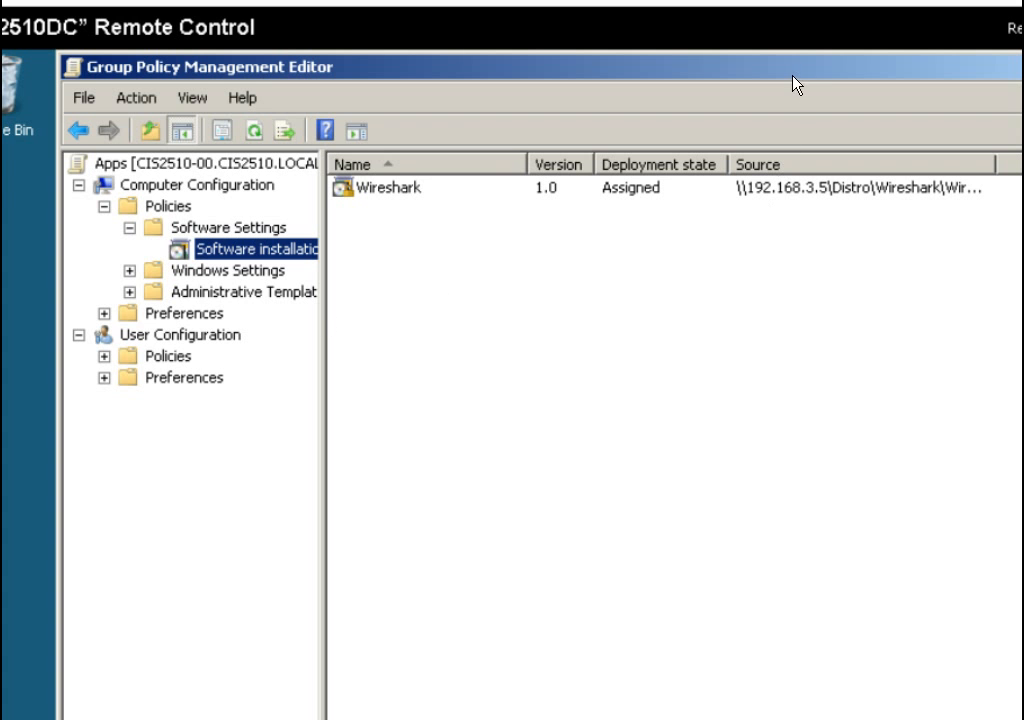
# Expand User Configuration > Policies > Software Settings and bring up actions for Software installation.
pyautogui.moveTo(792, 70); pyautogui.dragTo(789, 45)
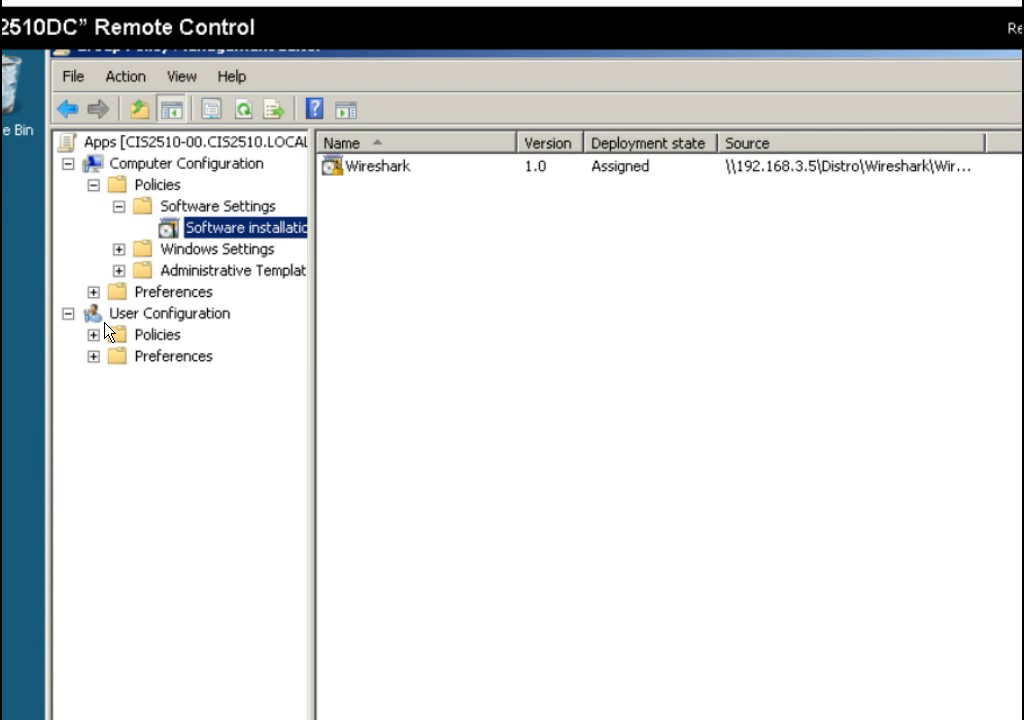
pyautogui.click(94, 336)
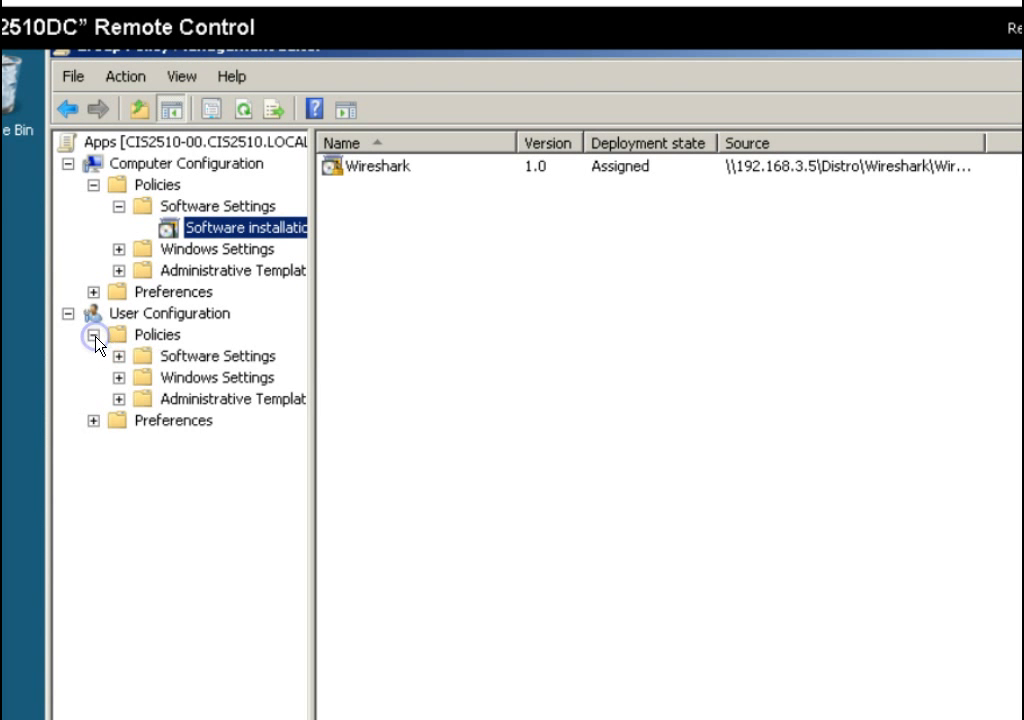
pyautogui.click(245, 356)
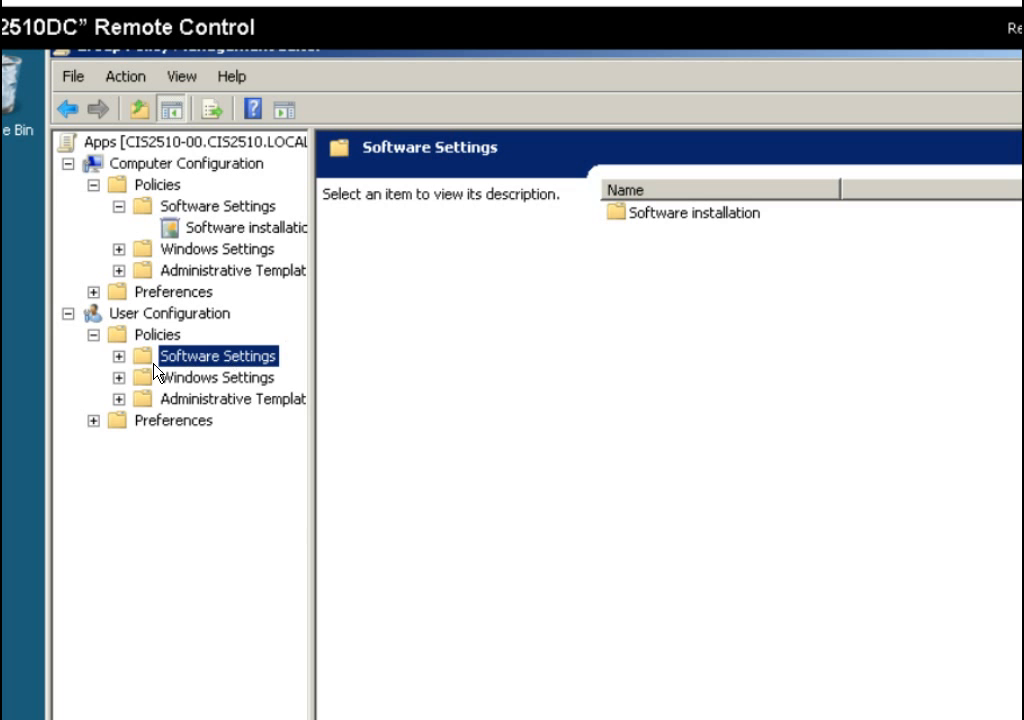
pyautogui.click(118, 357)
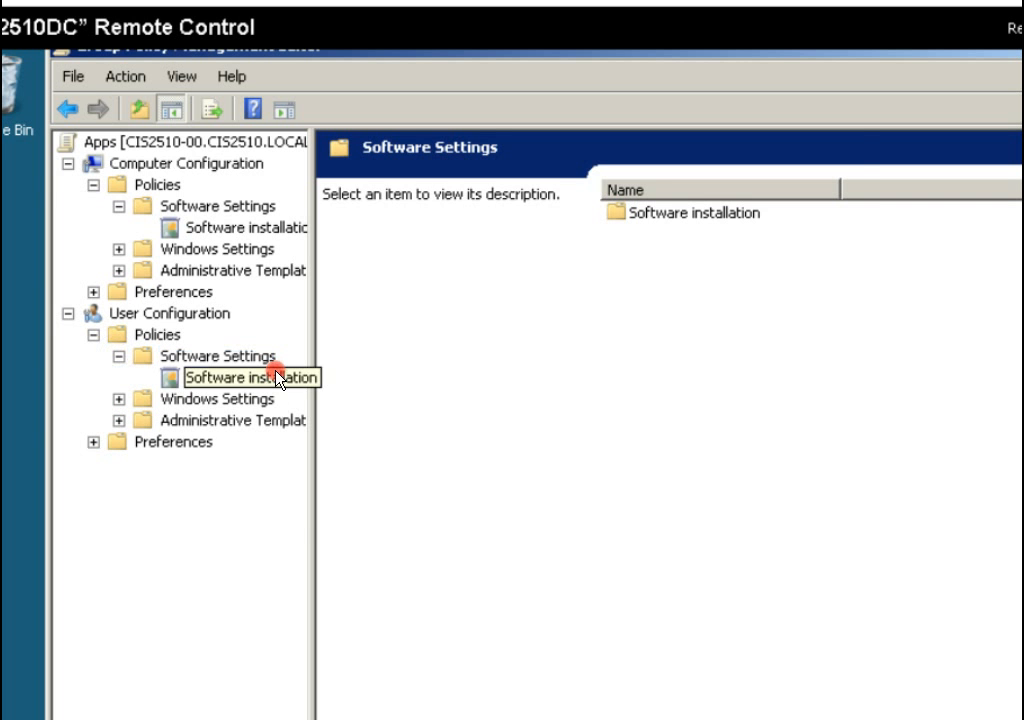
pyautogui.rightClick(278, 376)
# Publish the Notepad++ installer from \\192.168.3.5\Distro\NotePad++ to users, then dismiss the MMC error.
pyautogui.moveTo(325, 400)
pyautogui.click(432, 384)
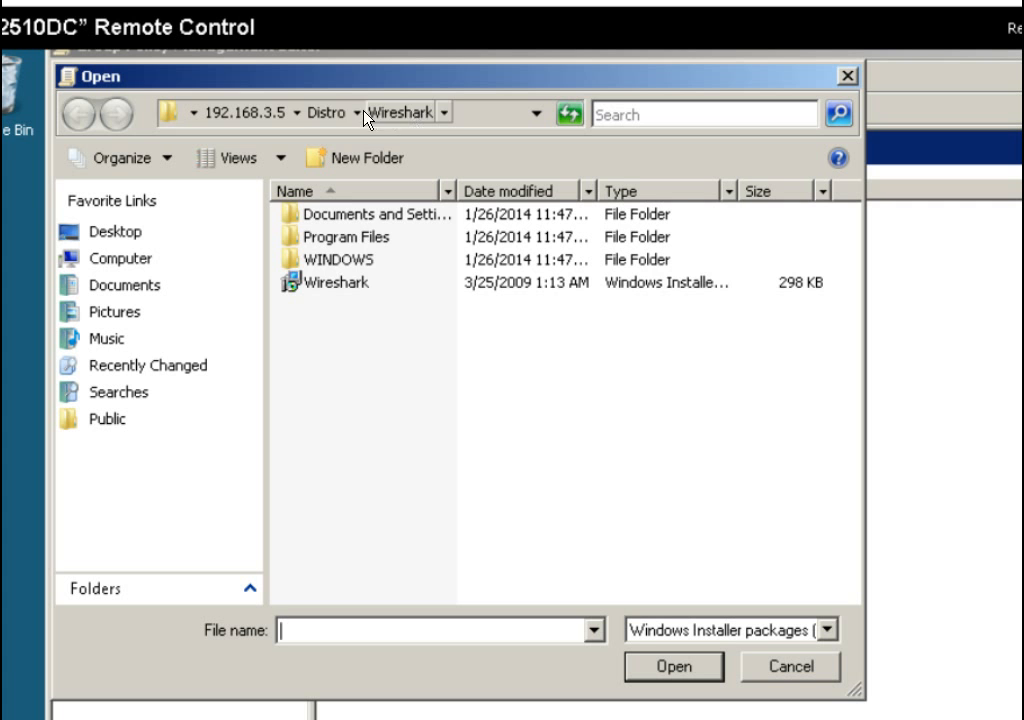
pyautogui.click(328, 112)
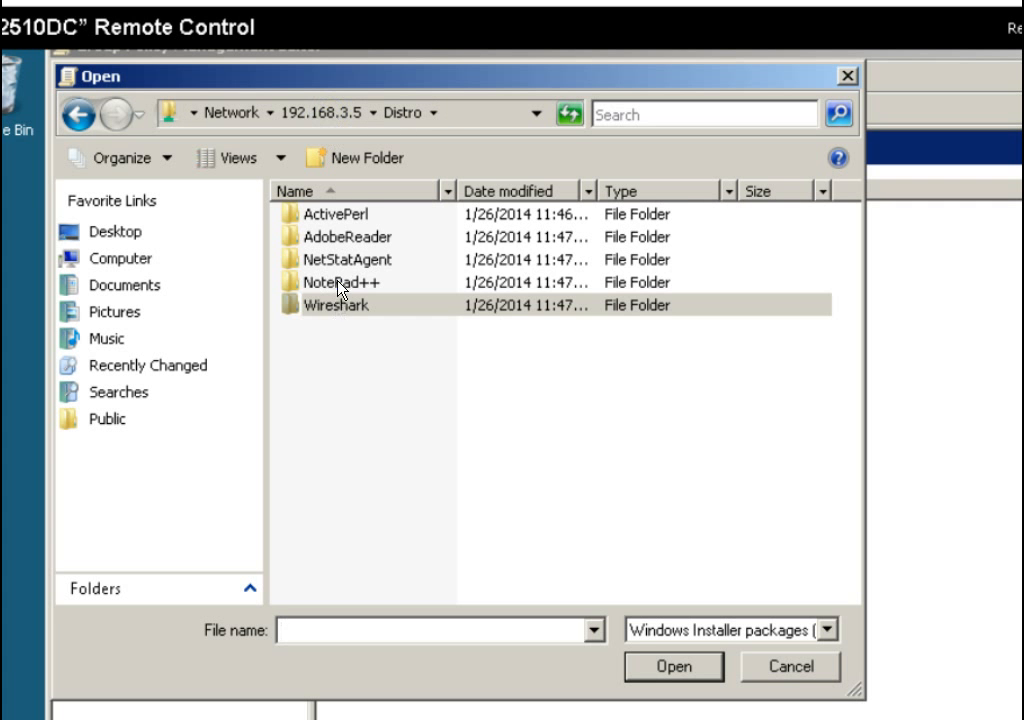
pyautogui.doubleClick(336, 283)
pyautogui.click(340, 262)
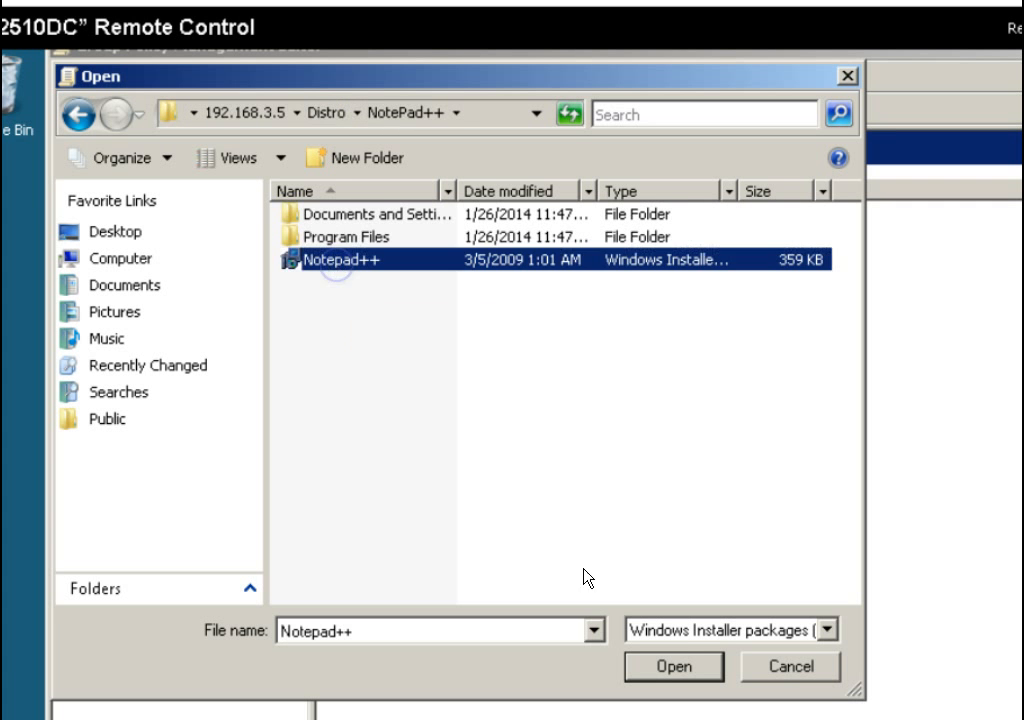
pyautogui.click(656, 668)
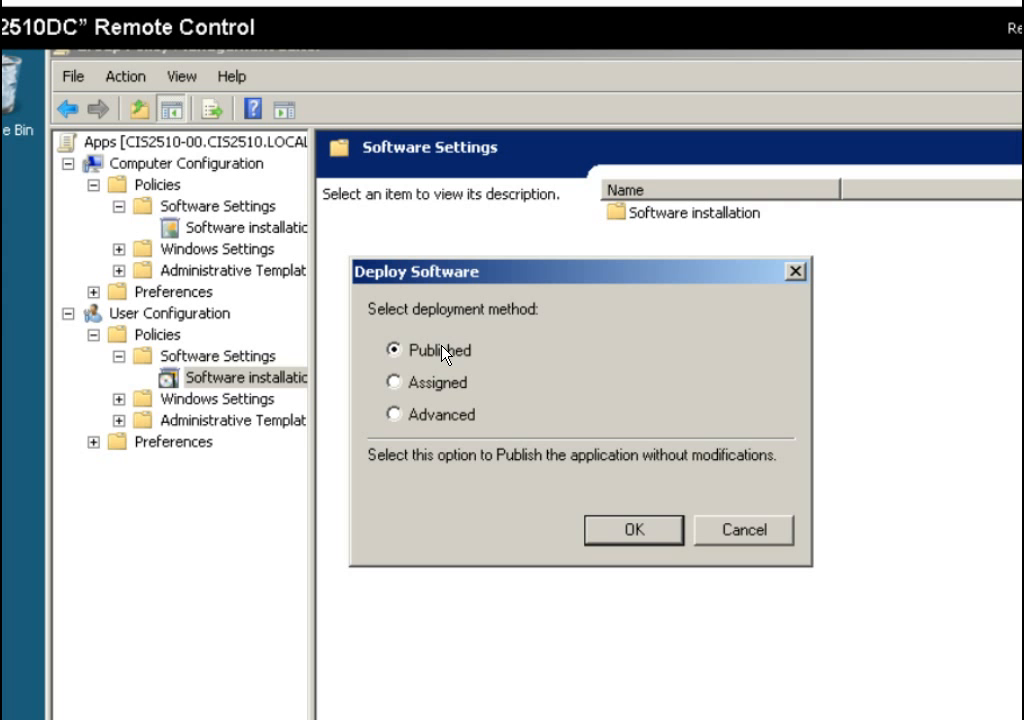
pyautogui.click(644, 532)
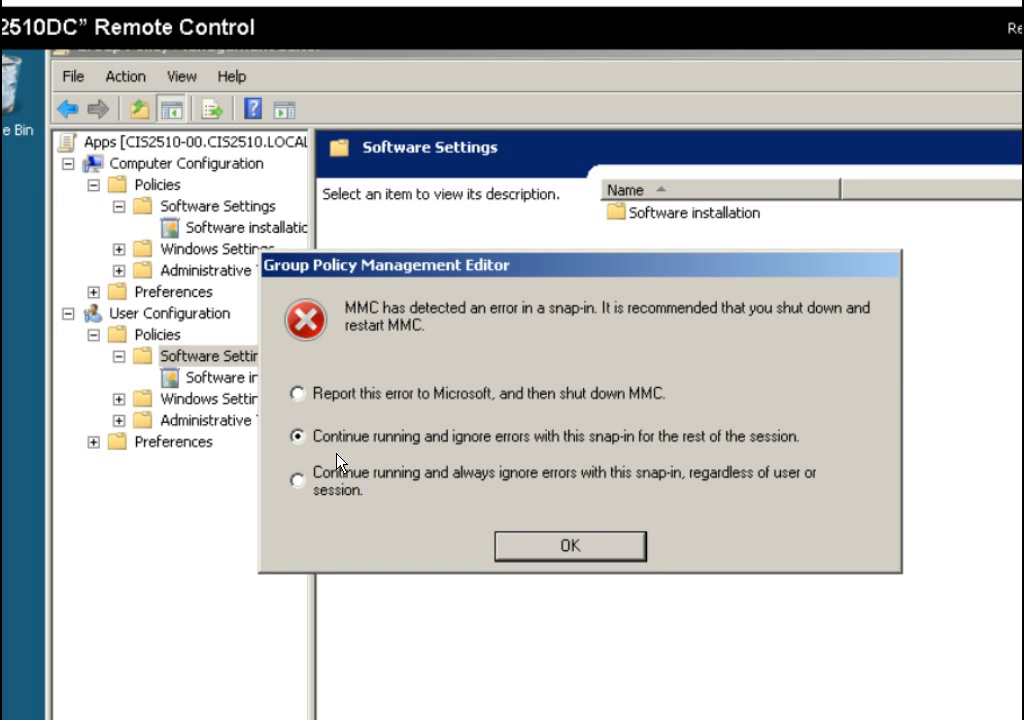
pyautogui.click(549, 541)
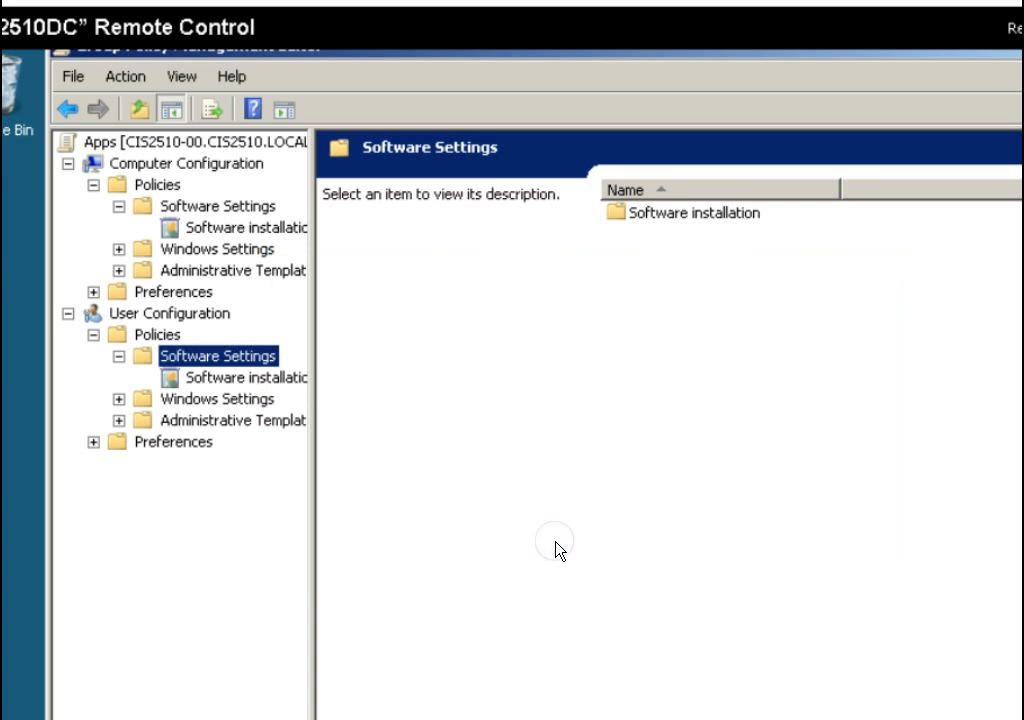
# Show the user Software installation list, where Notepad++ 1.0 appears as Published.
pyautogui.rightClick(288, 385)
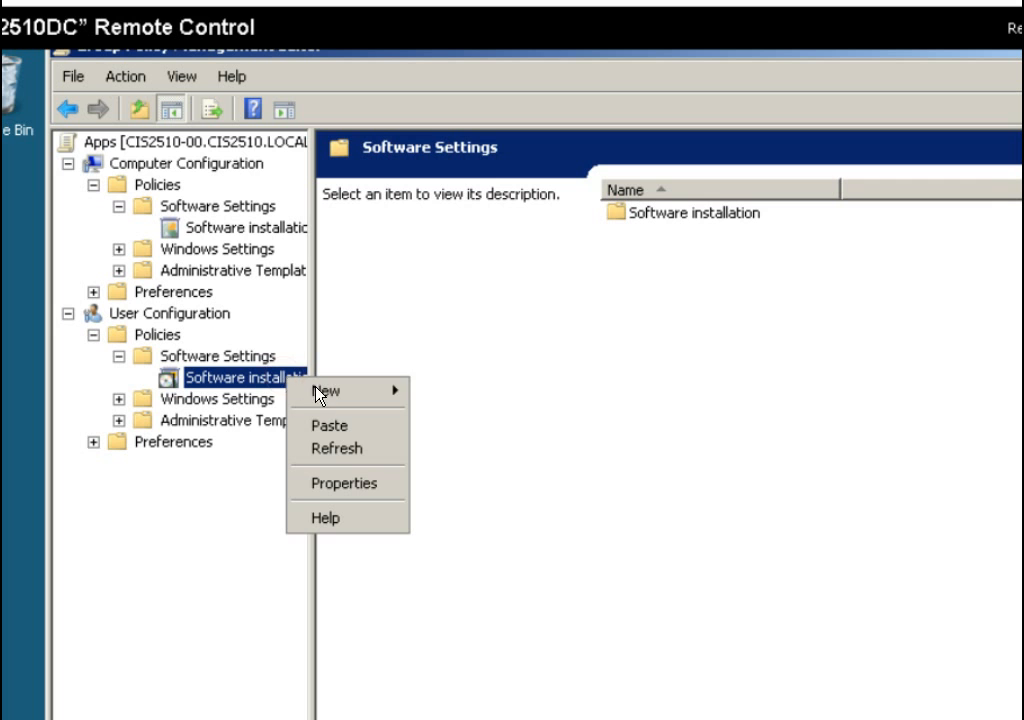
pyautogui.moveTo(318, 391)
pyautogui.click(632, 362)
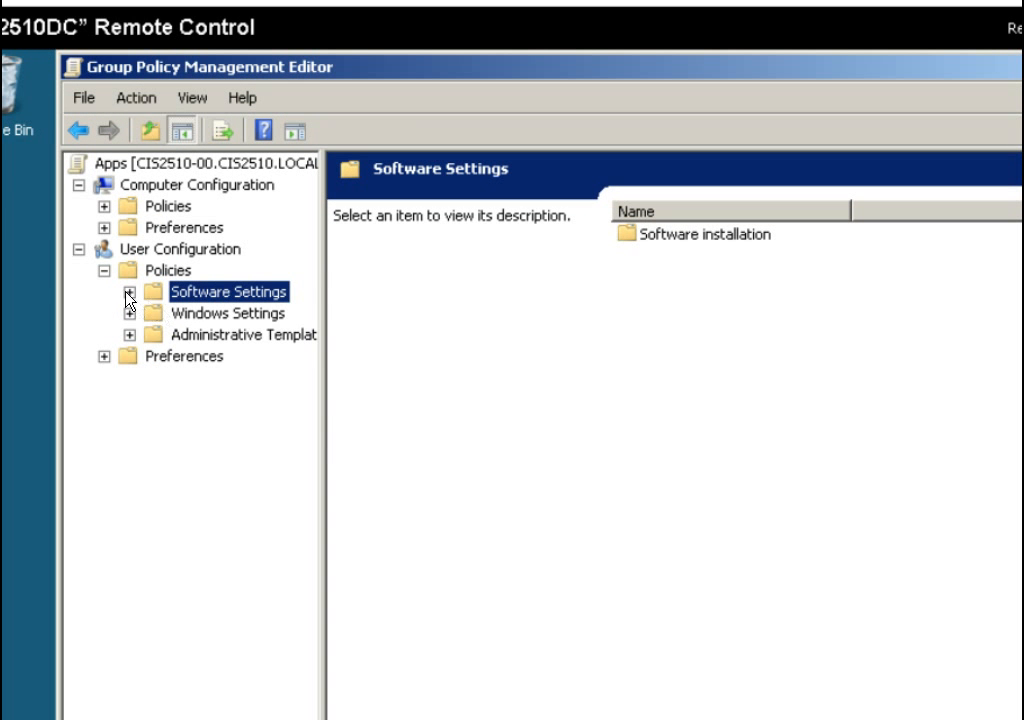
pyautogui.click(129, 292)
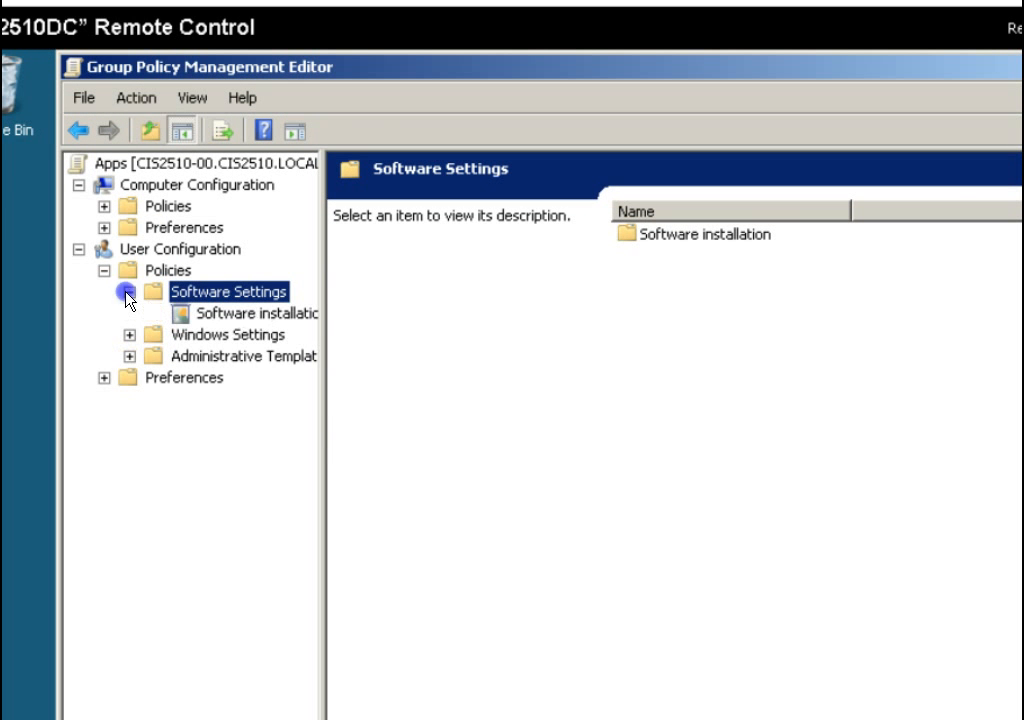
pyautogui.click(262, 318)
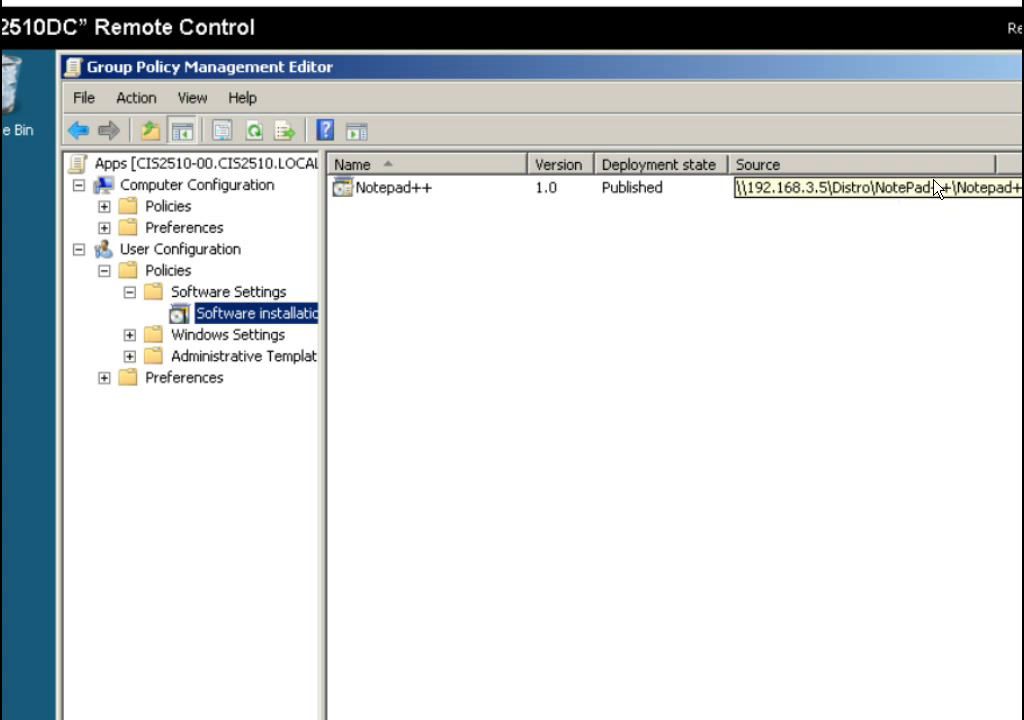
pyautogui.rightClick(398, 196)
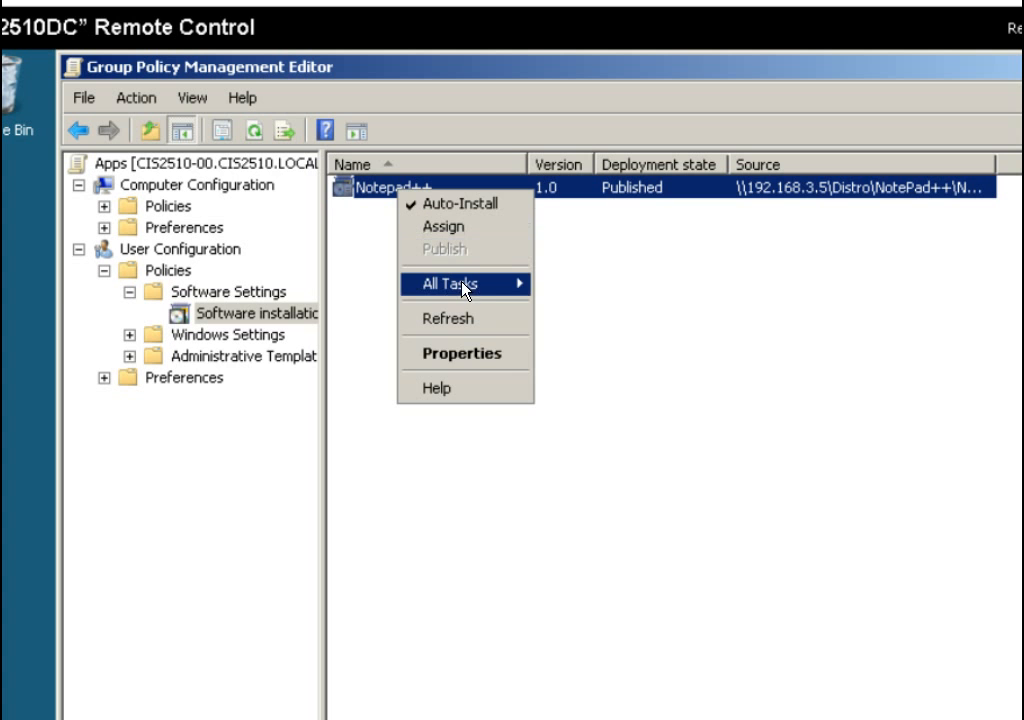
pyautogui.moveTo(465, 290)
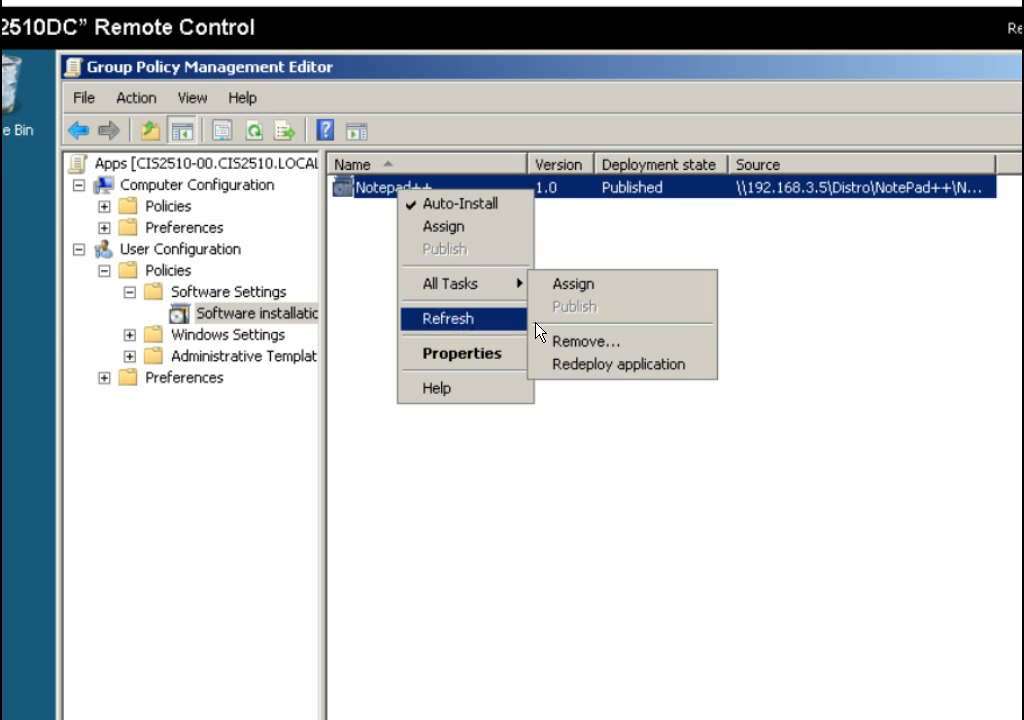
pyautogui.click(469, 354)
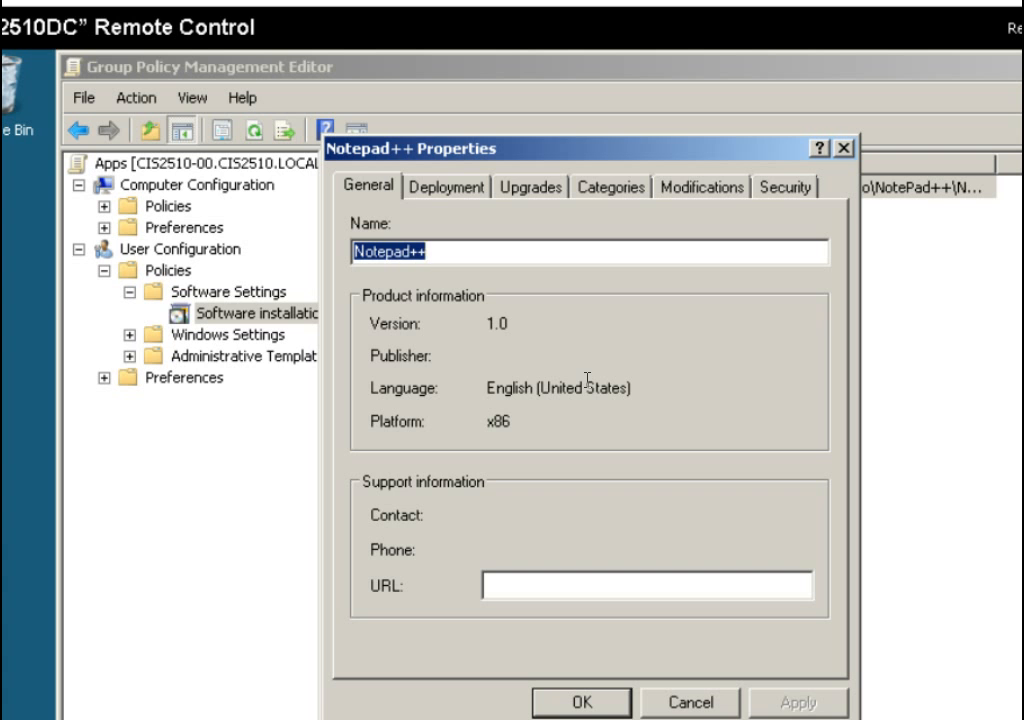
pyautogui.click(464, 189)
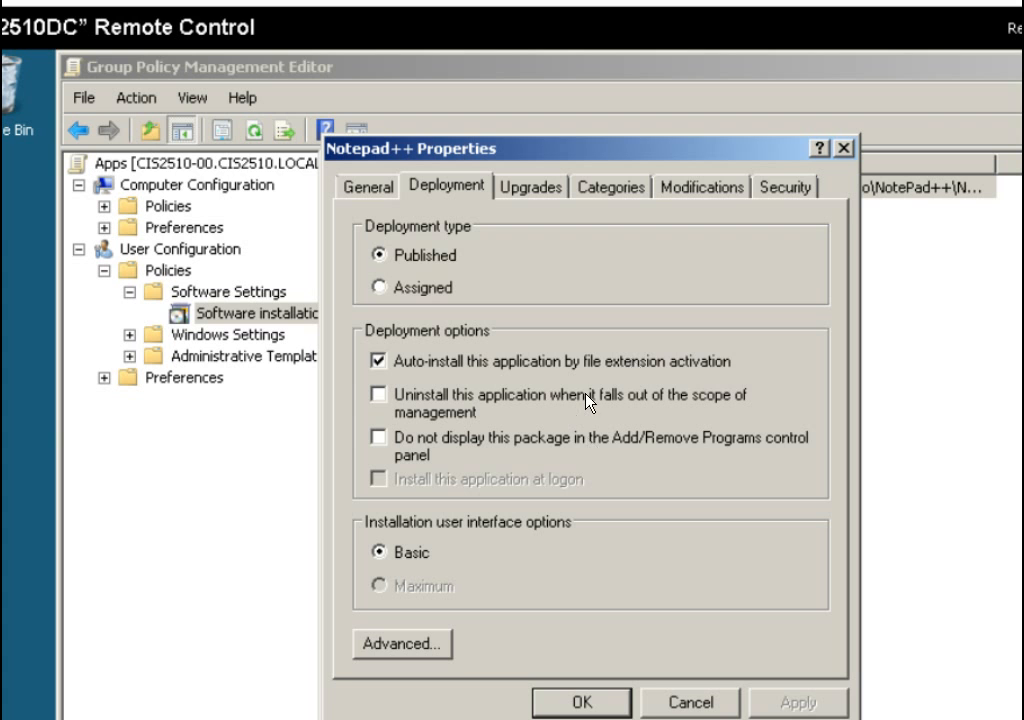
pyautogui.click(699, 702)
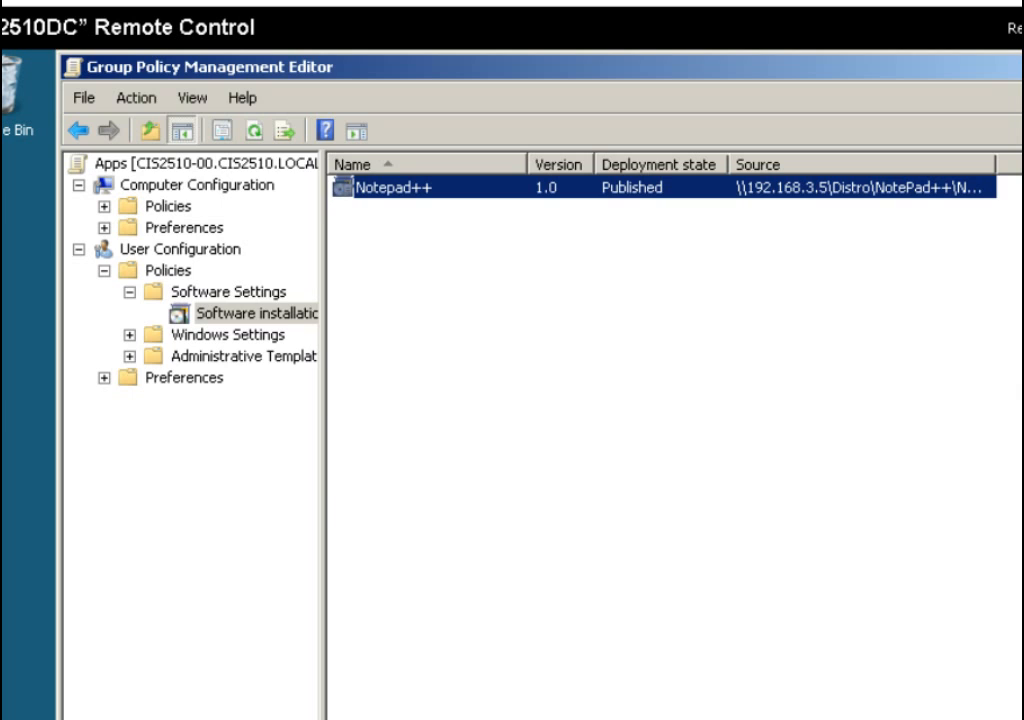
pyautogui.hotkey('alt', 'F4')
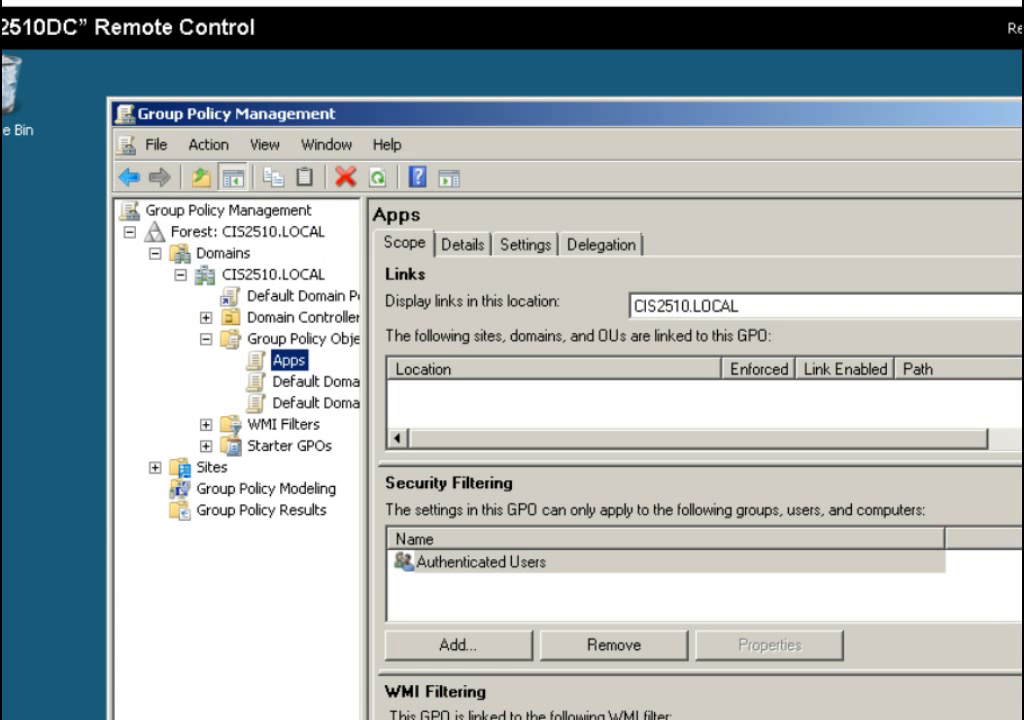
# Check the Demo OU in Active Directory, then select the Default Domain Controllers Policy.
pyautogui.hotkey('alt', 'F4')
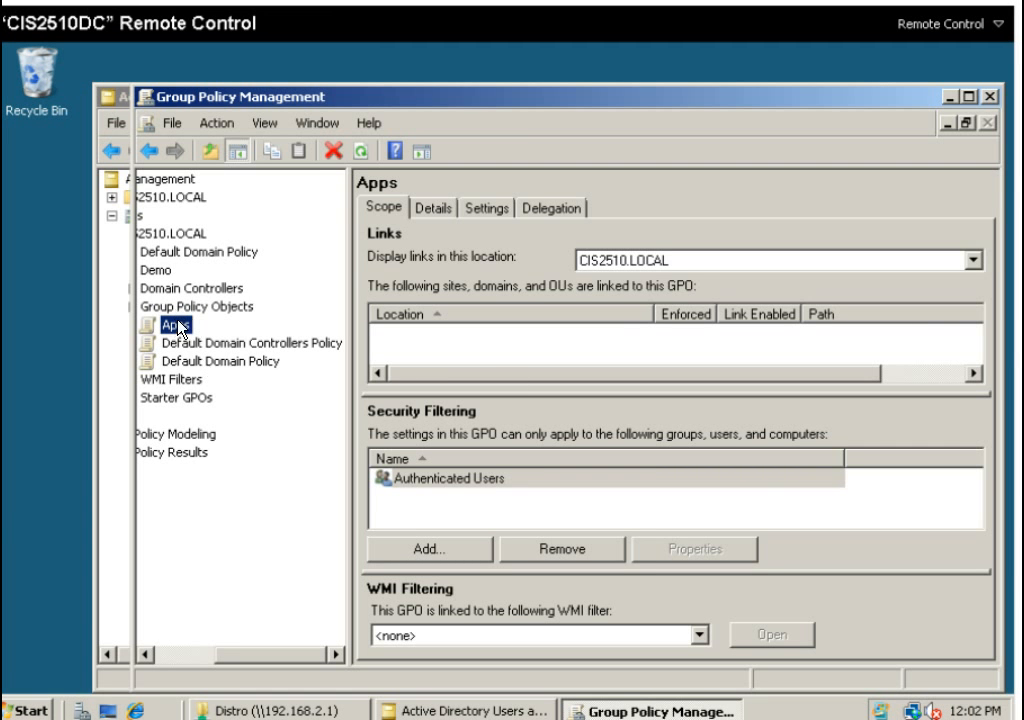
pyautogui.moveTo(420, 104); pyautogui.dragTo(501, 98)
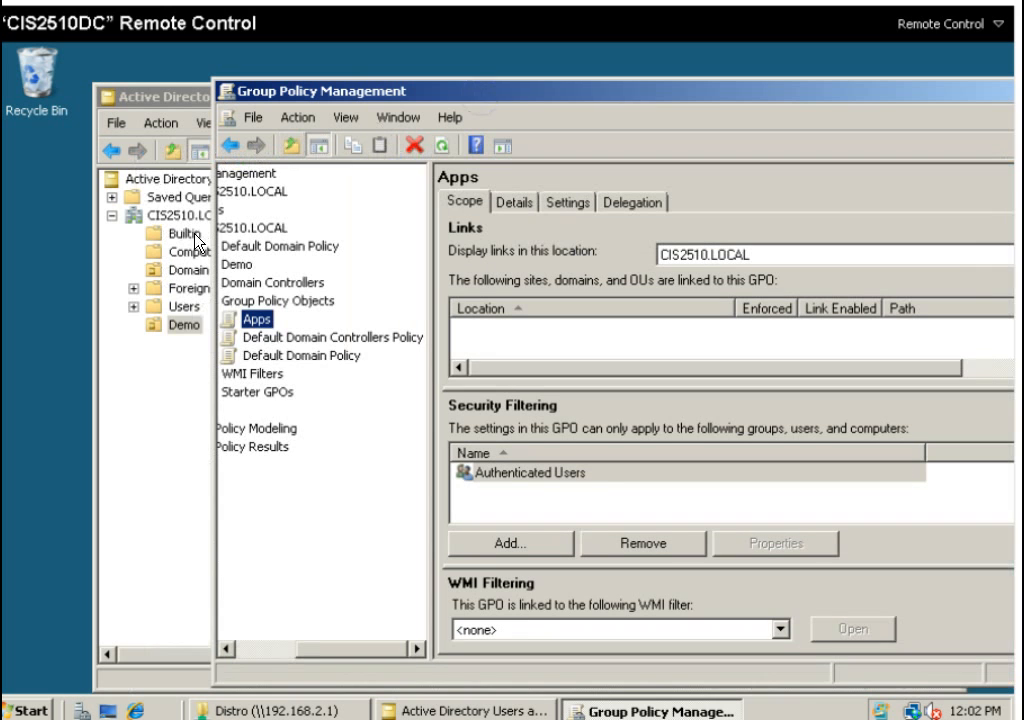
pyautogui.click(176, 333)
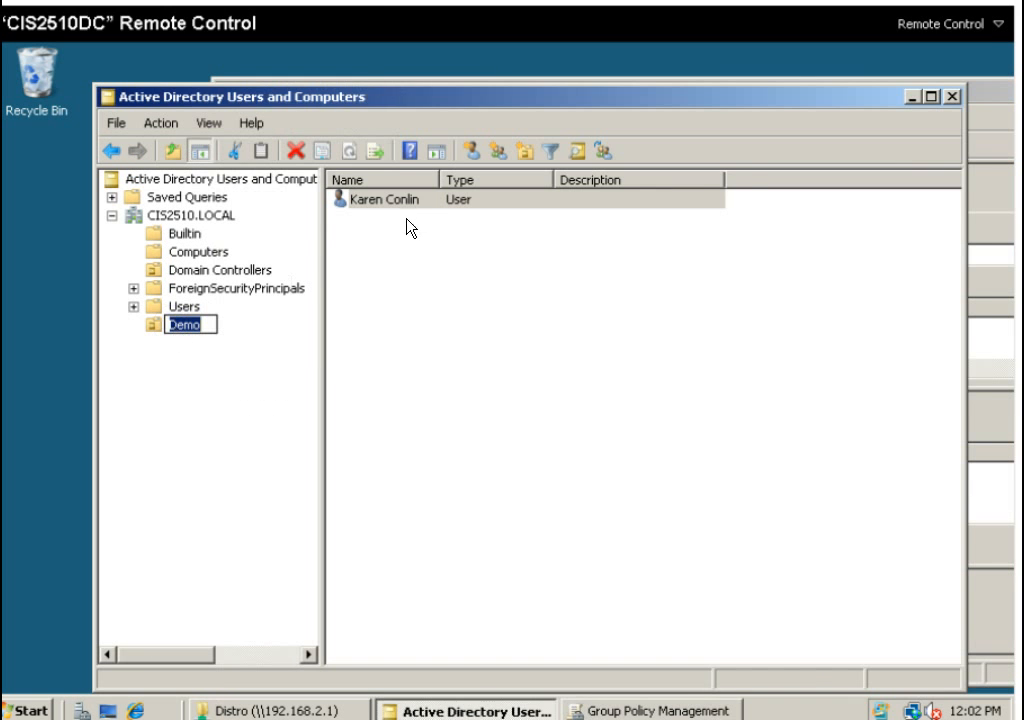
pyautogui.click(908, 99)
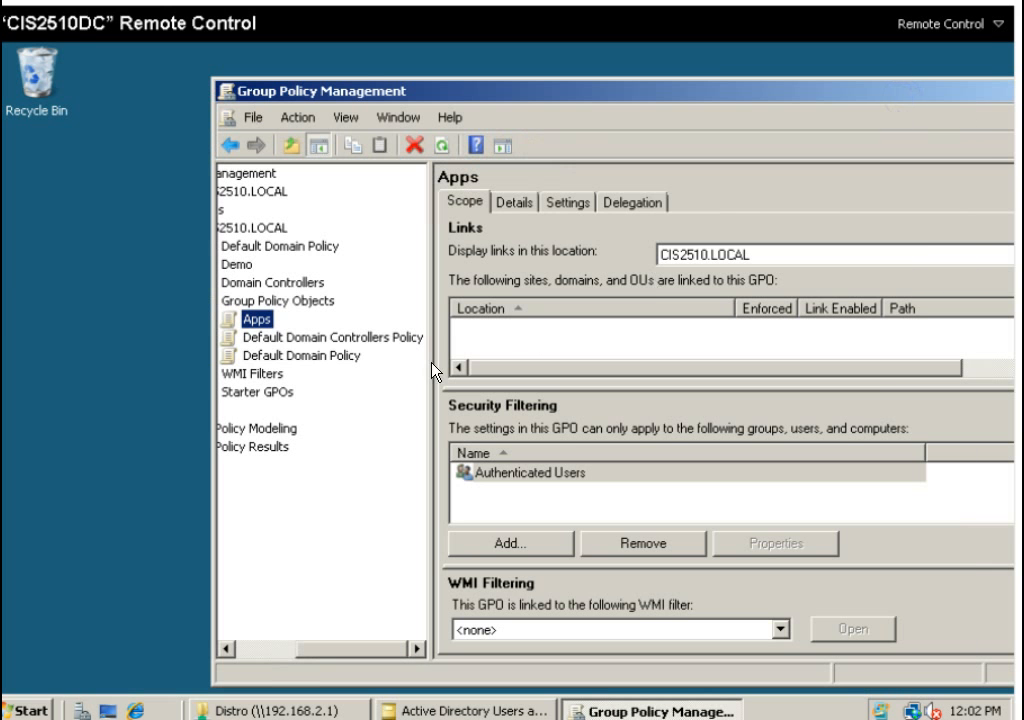
pyautogui.click(325, 338)
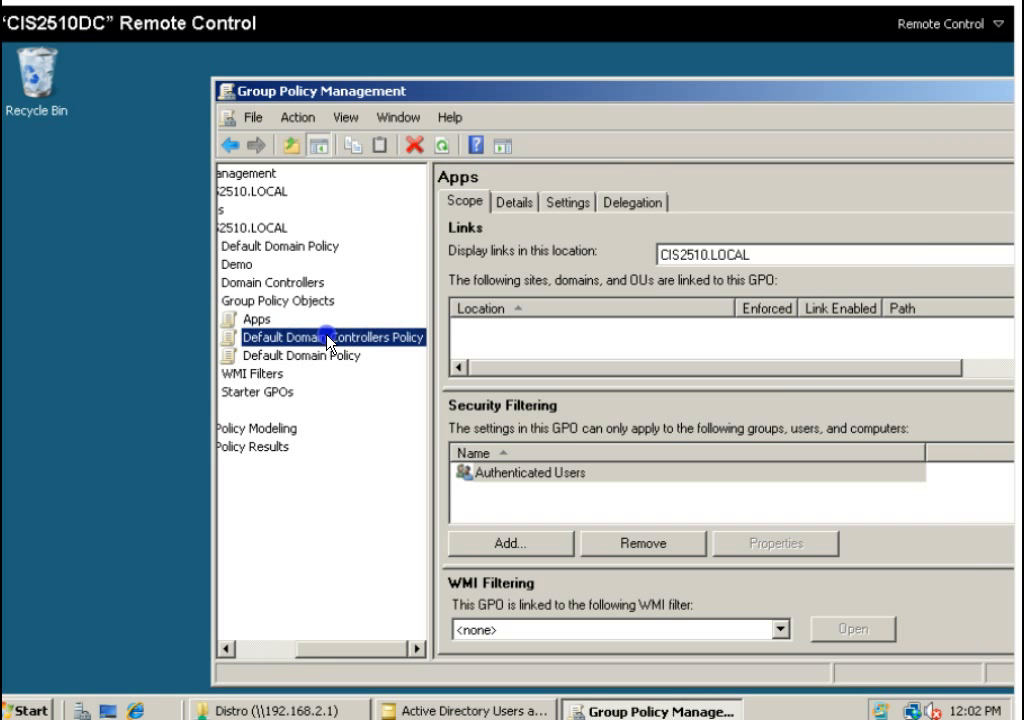
# Edit the Default Domain Controllers Policy down to Security Settings > Local Policies > User Rights Assignment.
pyautogui.rightClick(328, 339)
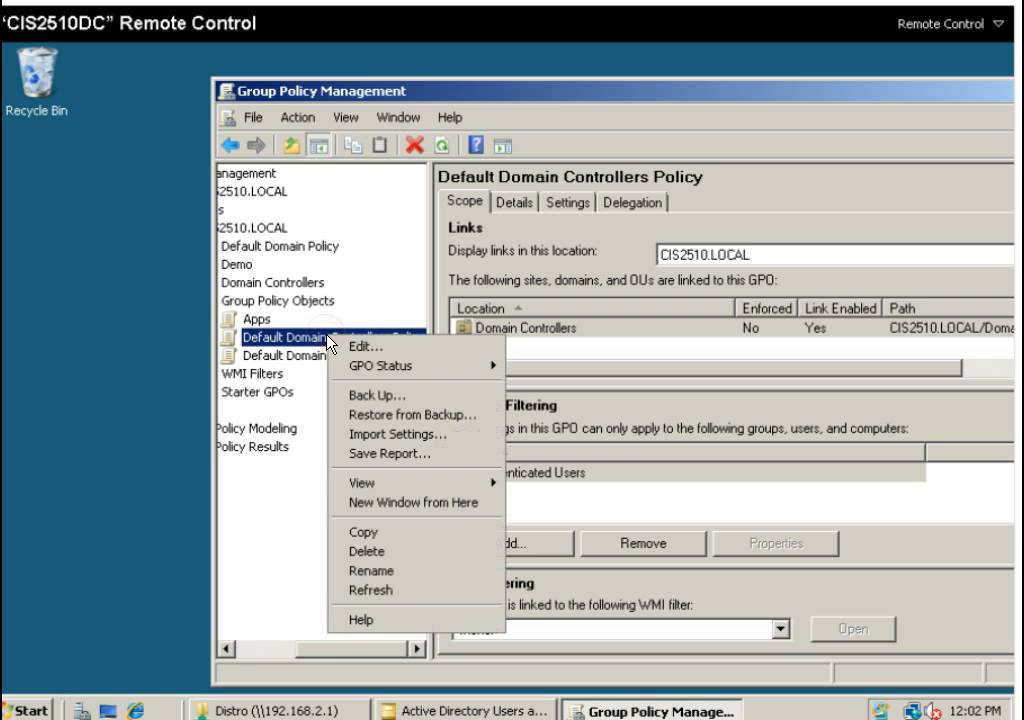
pyautogui.click(358, 349)
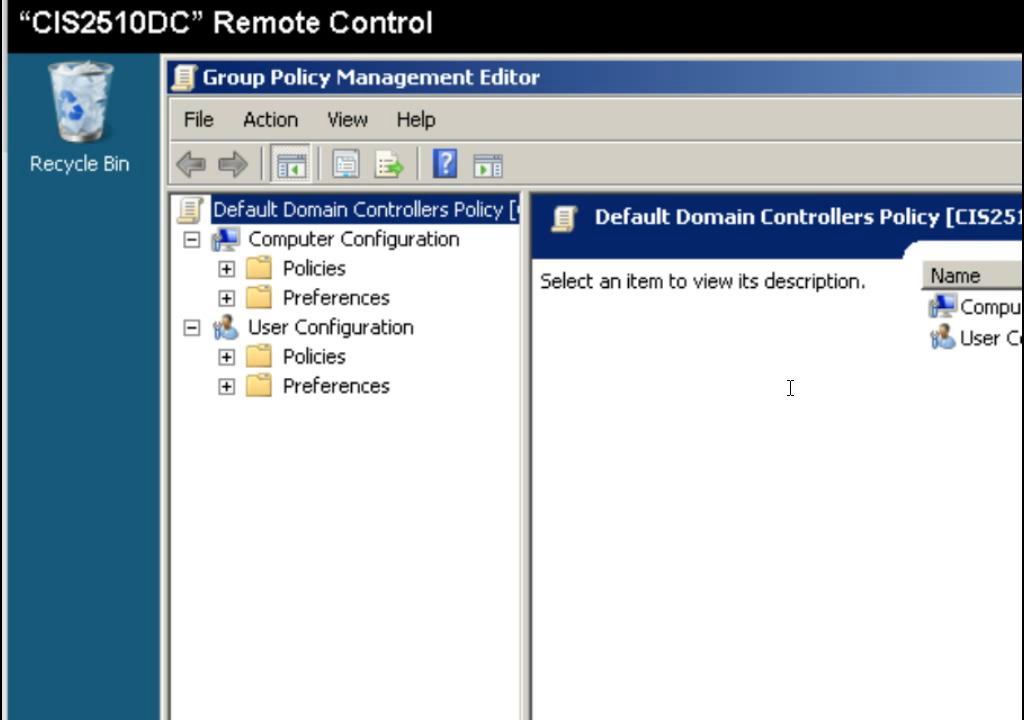
pyautogui.click(231, 270)
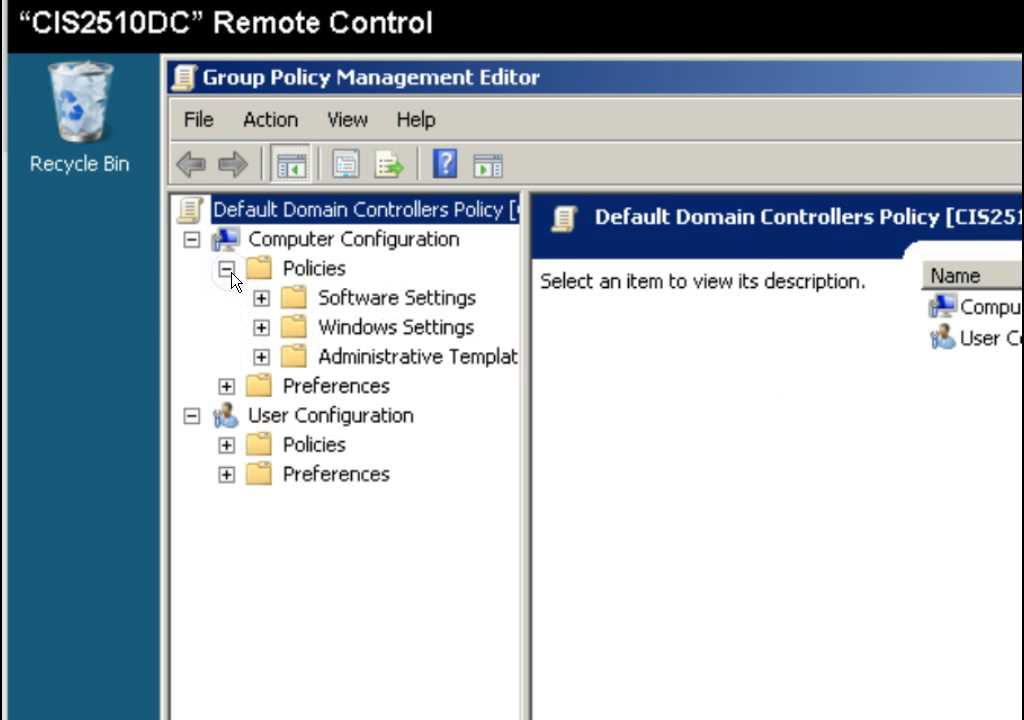
pyautogui.click(340, 328)
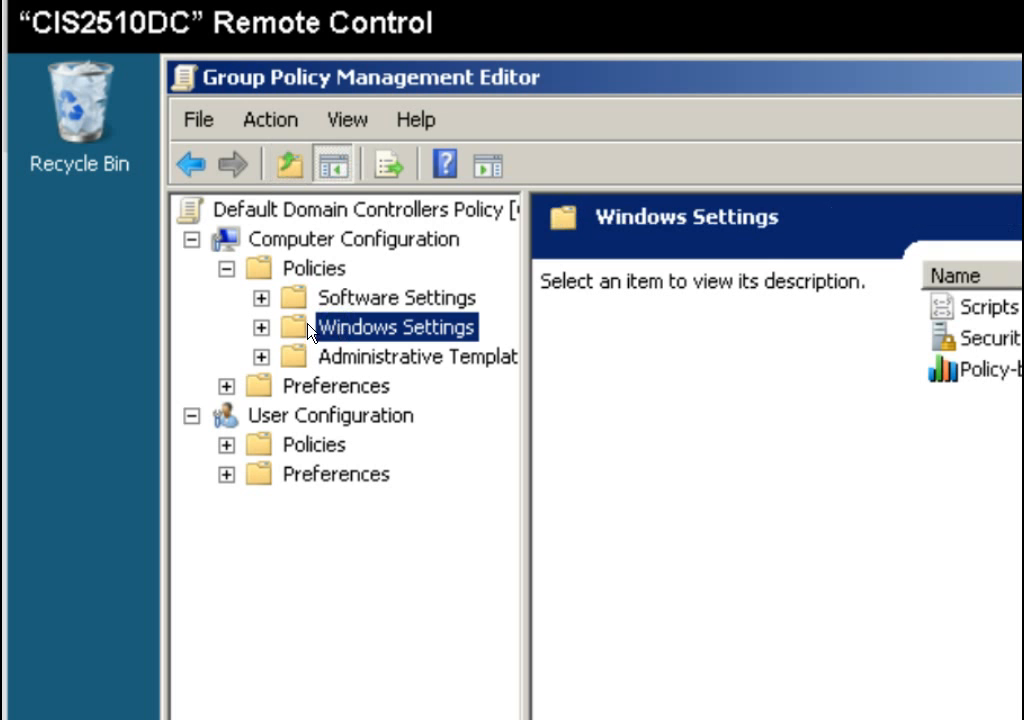
pyautogui.doubleClick(990, 338)
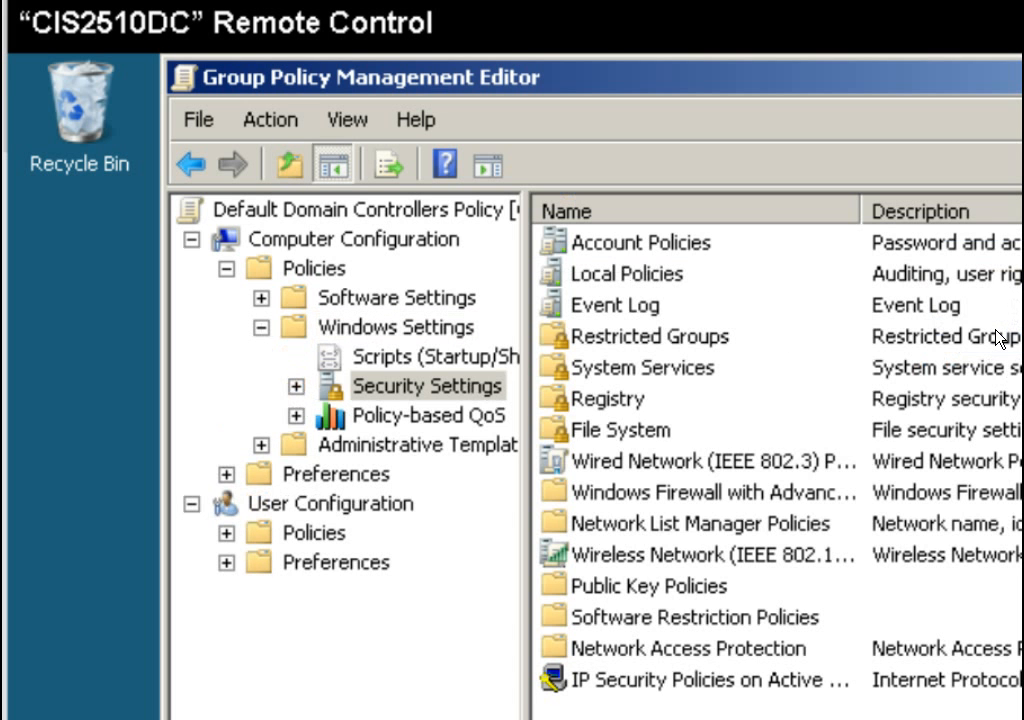
pyautogui.doubleClick(636, 277)
pyautogui.doubleClick(638, 287)
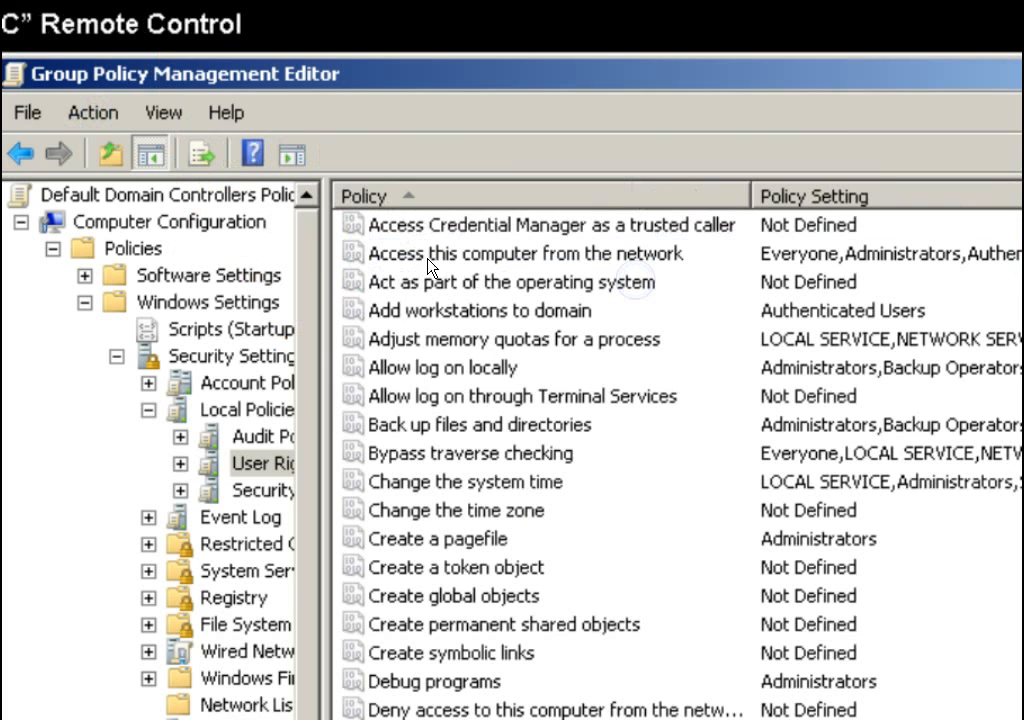
# In Allow log on locally, look up and resolve the domain user account by name.
pyautogui.doubleClick(426, 379)
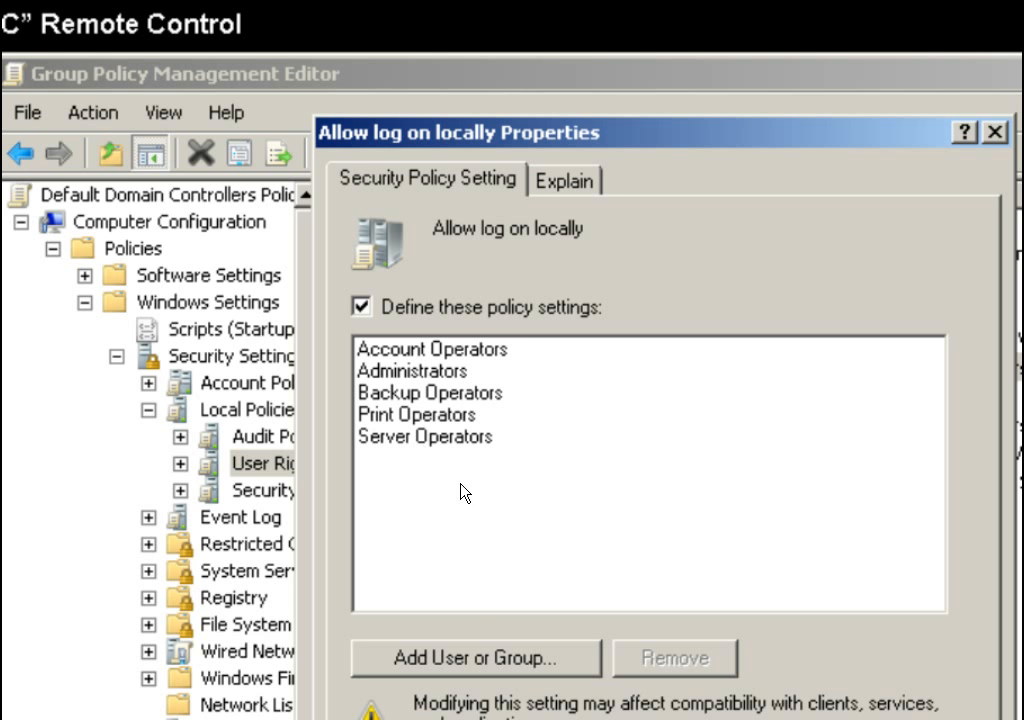
pyautogui.click(481, 662)
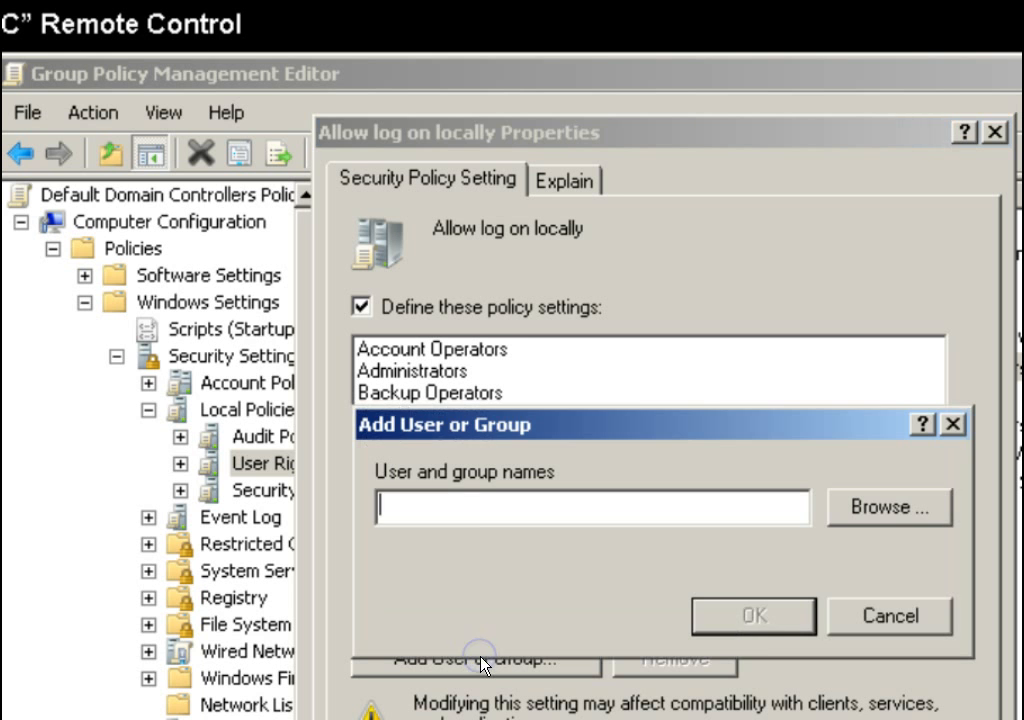
pyautogui.click(480, 500)
pyautogui.write('karen')
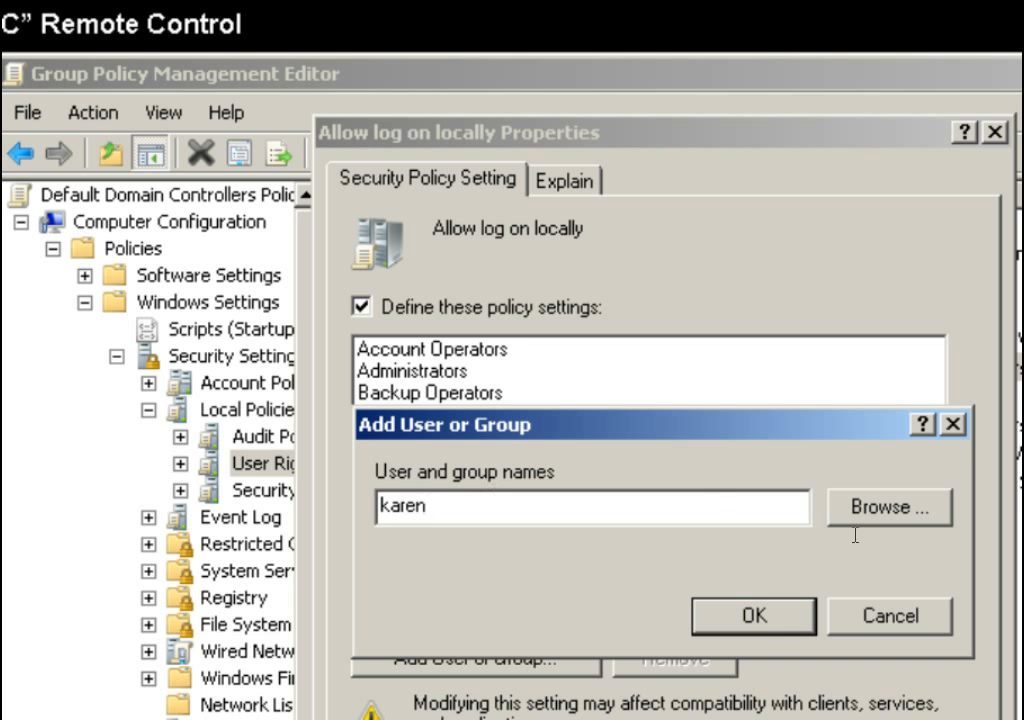
pyautogui.click(882, 515)
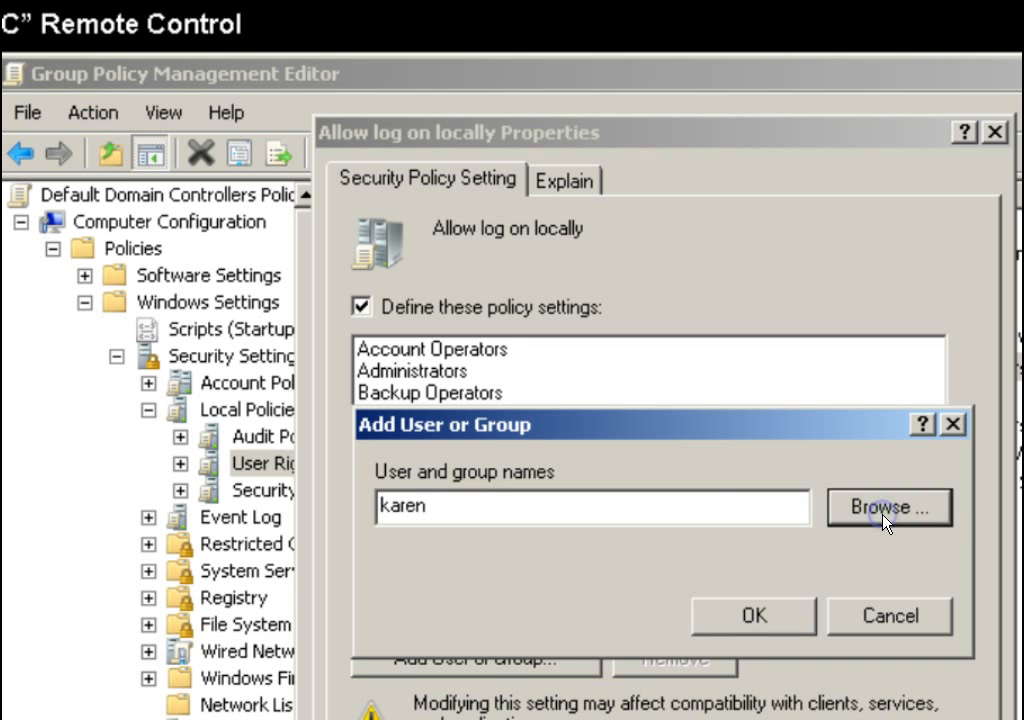
pyautogui.click(628, 711)
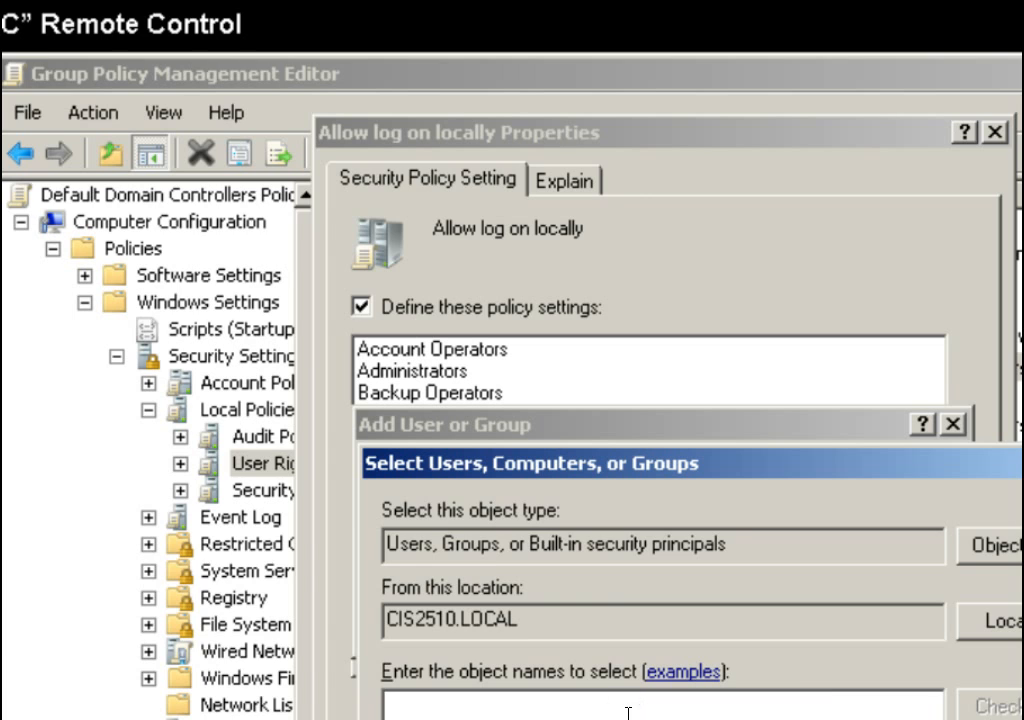
pyautogui.write('karen')
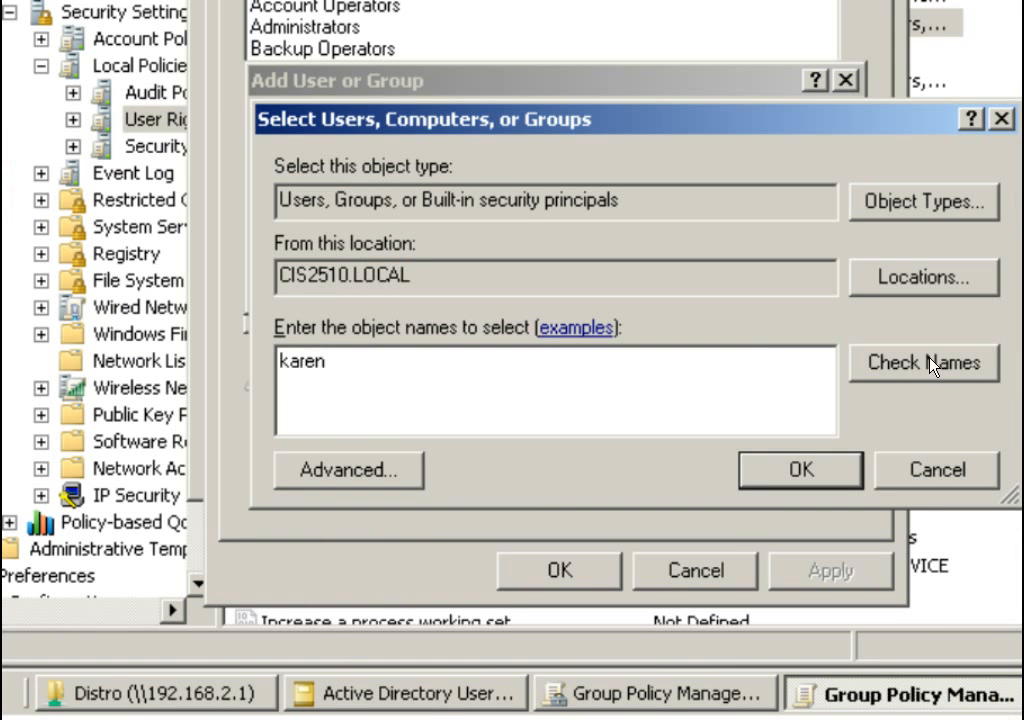
pyautogui.click(878, 364)
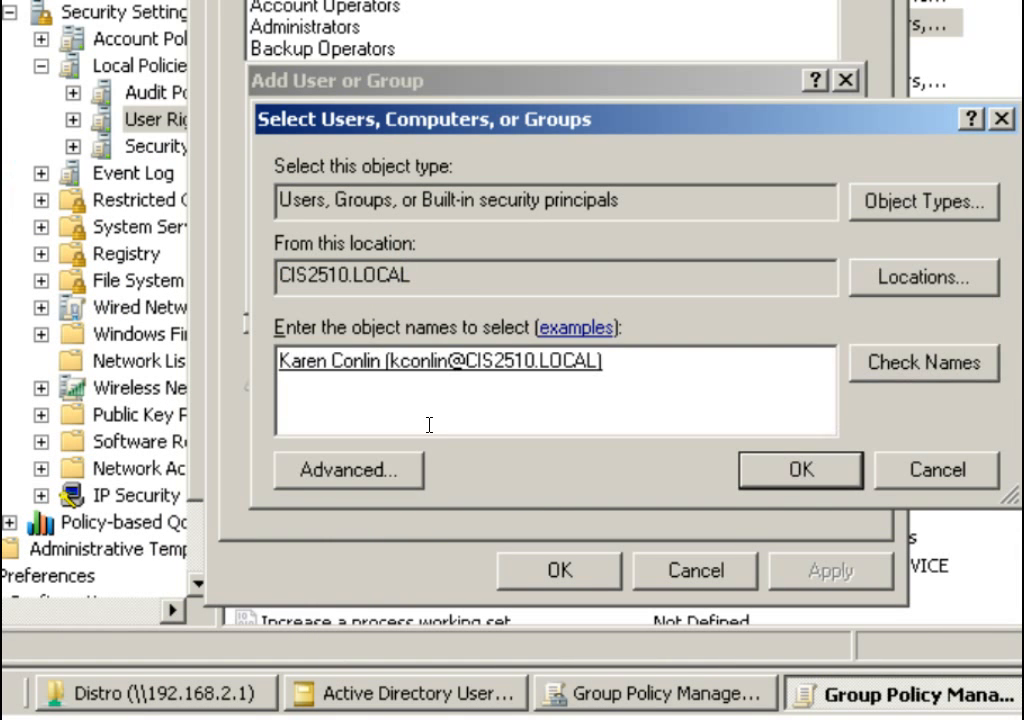
pyautogui.click(778, 469)
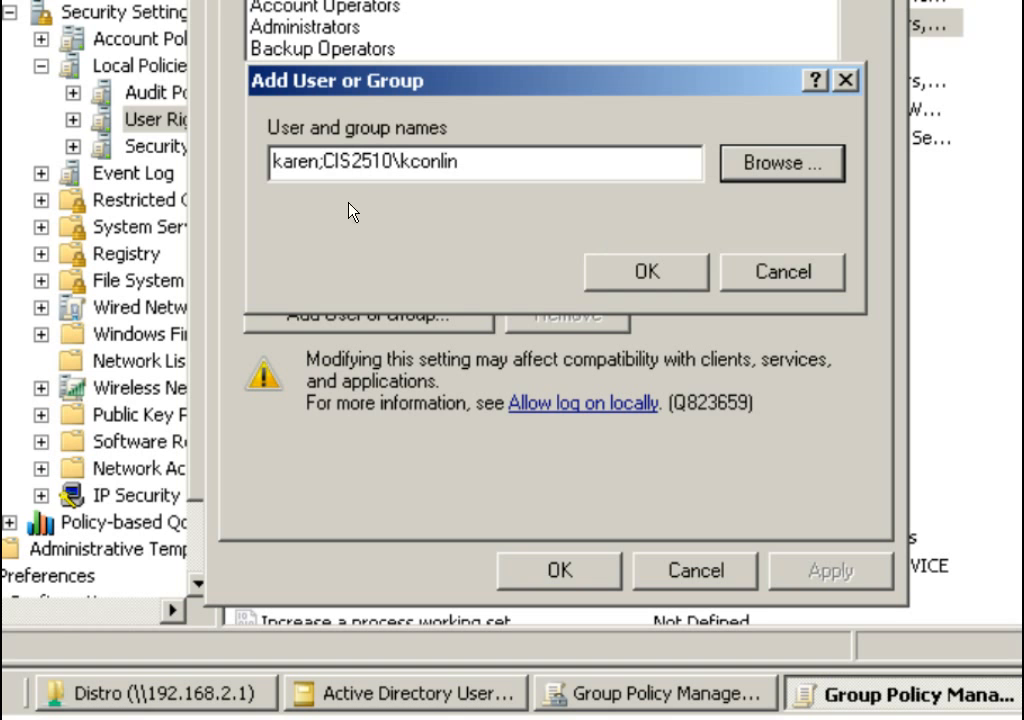
# Remove the stray name entry, grant the user Allow log on locally, apply, and close the editor.
pyautogui.click(316, 161)
pyautogui.moveTo(316, 161); pyautogui.dragTo(229, 150)
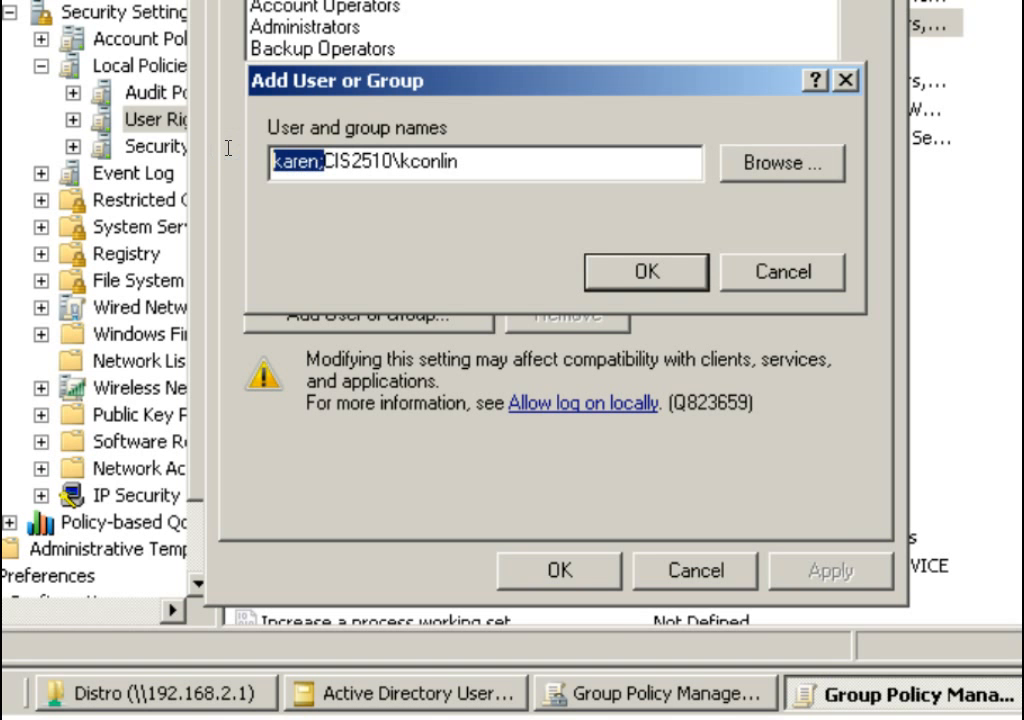
pyautogui.press('Delete')
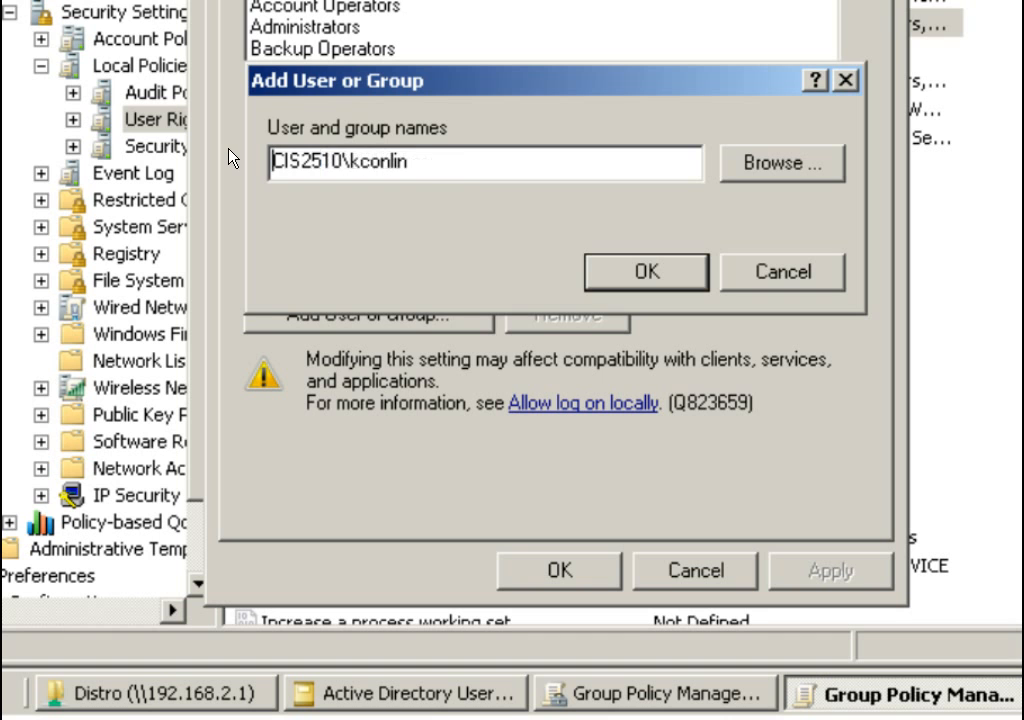
pyautogui.click(650, 270)
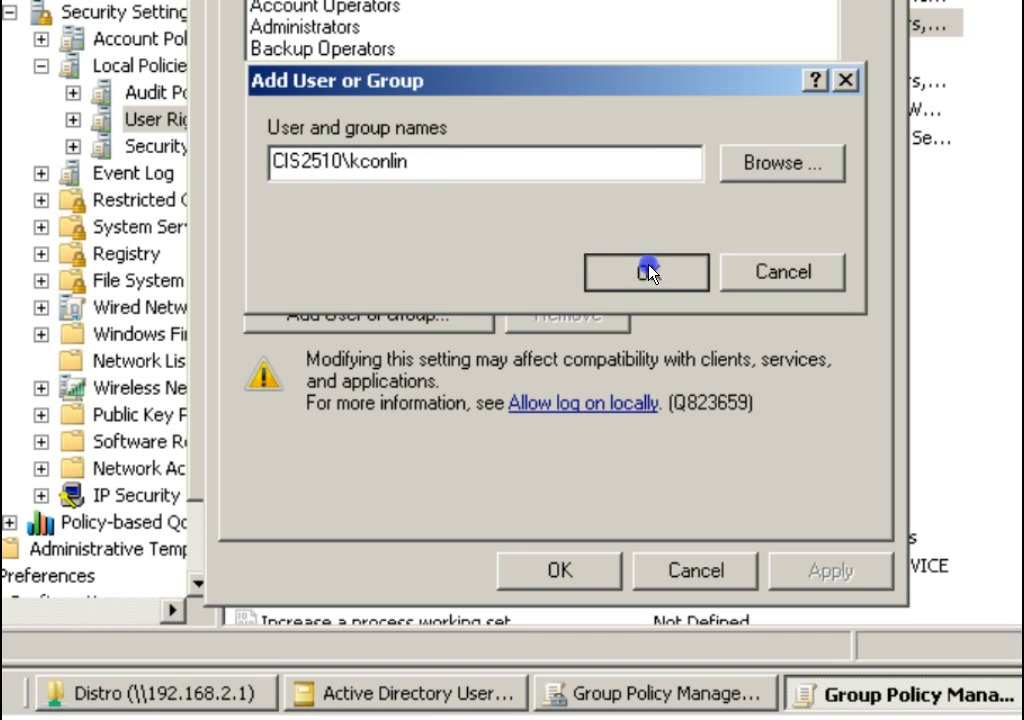
pyautogui.click(815, 572)
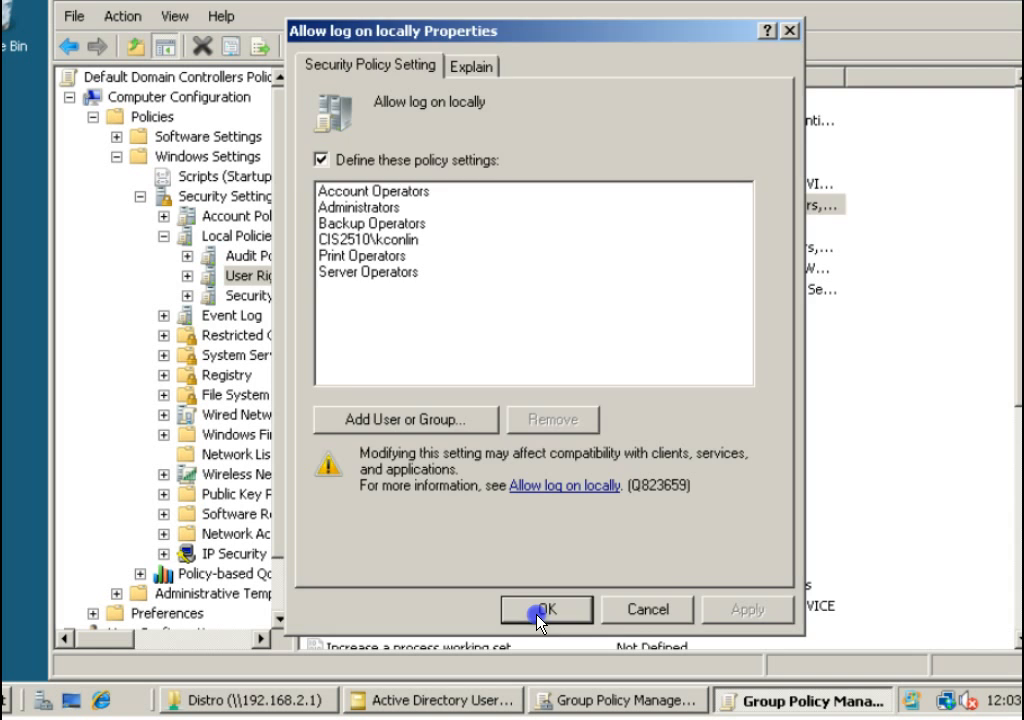
pyautogui.click(552, 575)
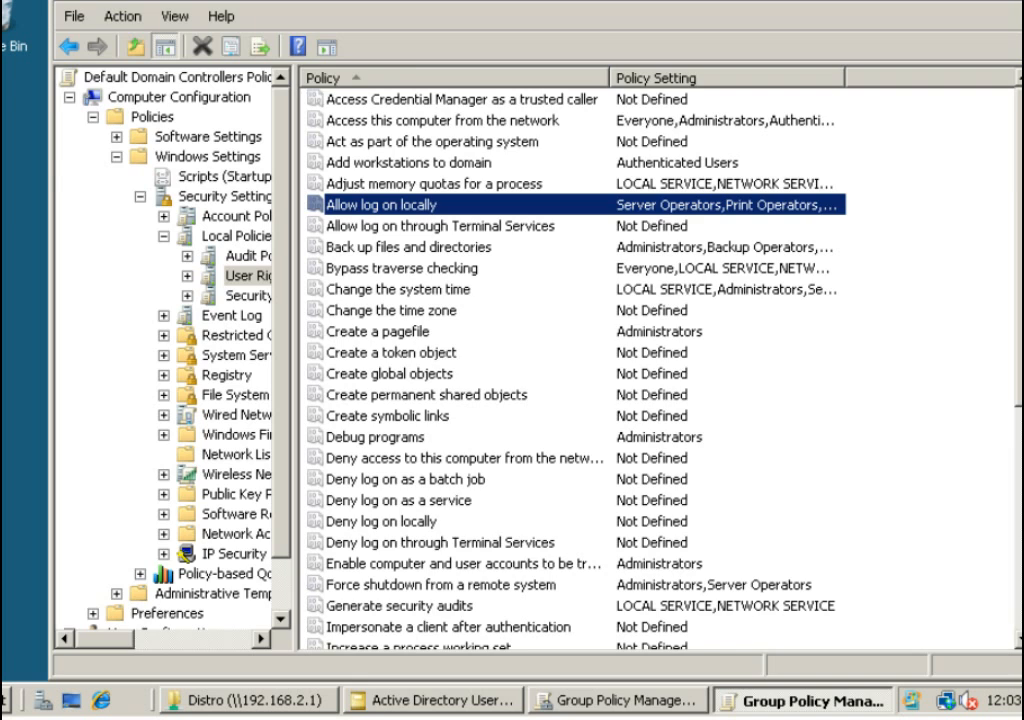
pyautogui.hotkey('alt', 'F4')
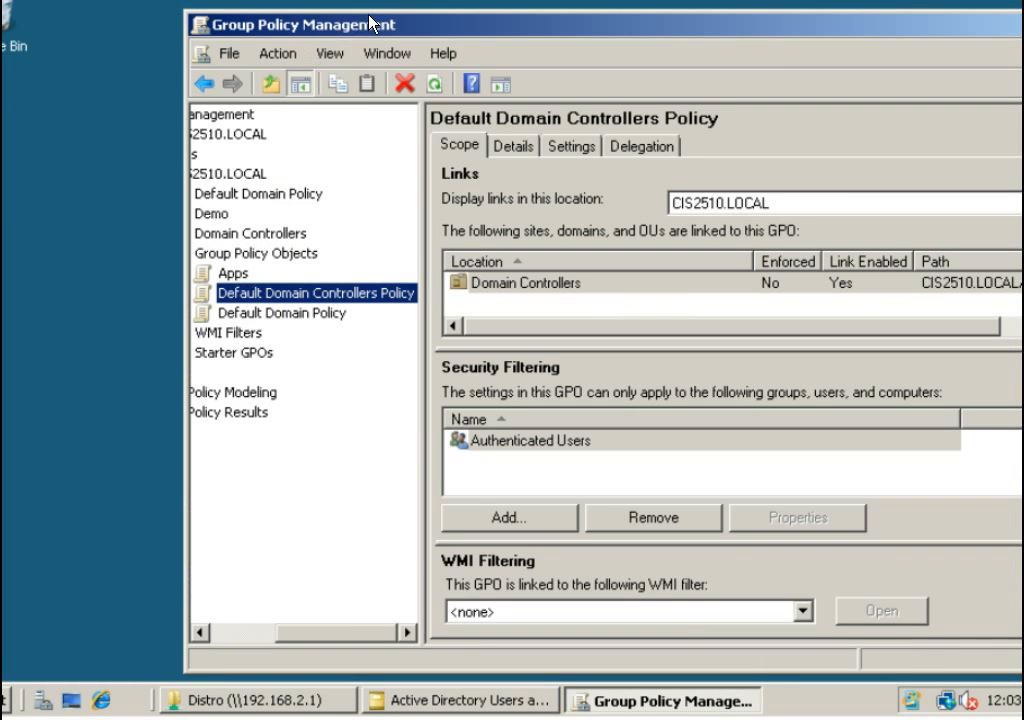
# Link the existing Apps GPO to the CIS2510.LOCAL domain.
pyautogui.moveTo(318, 640); pyautogui.dragTo(258, 642)
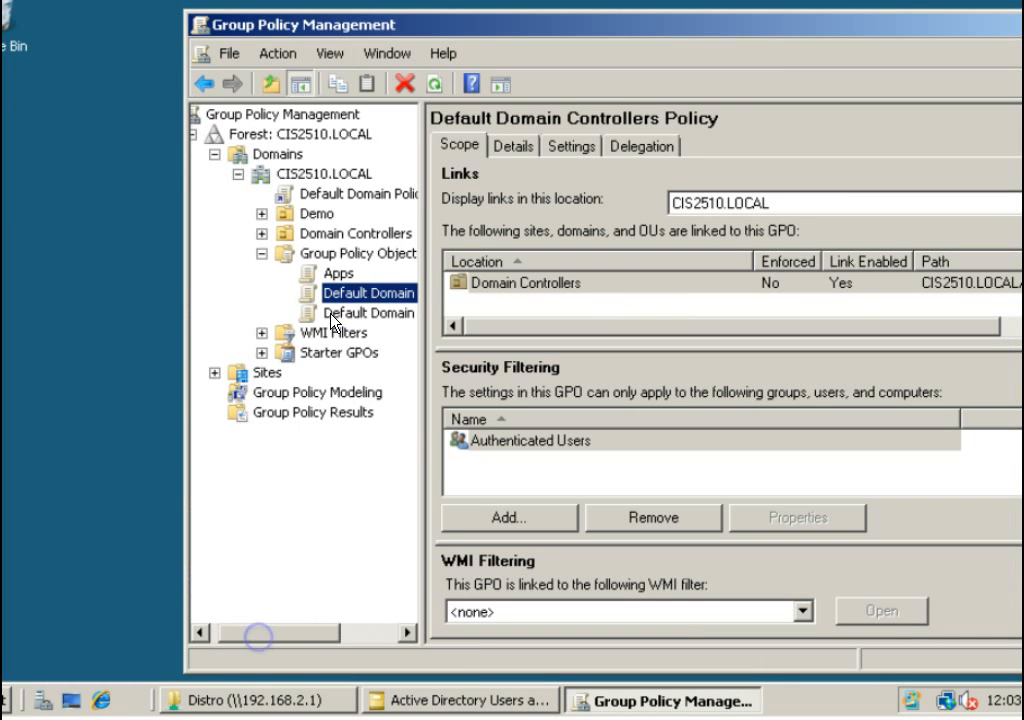
pyautogui.rightClick(332, 176)
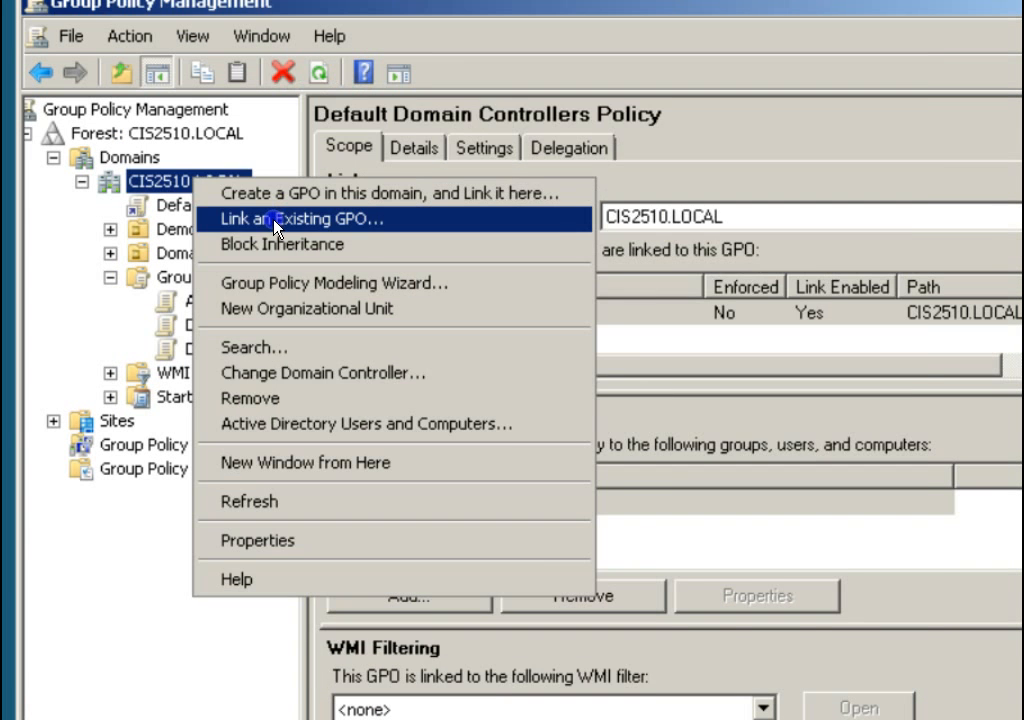
pyautogui.click(276, 228)
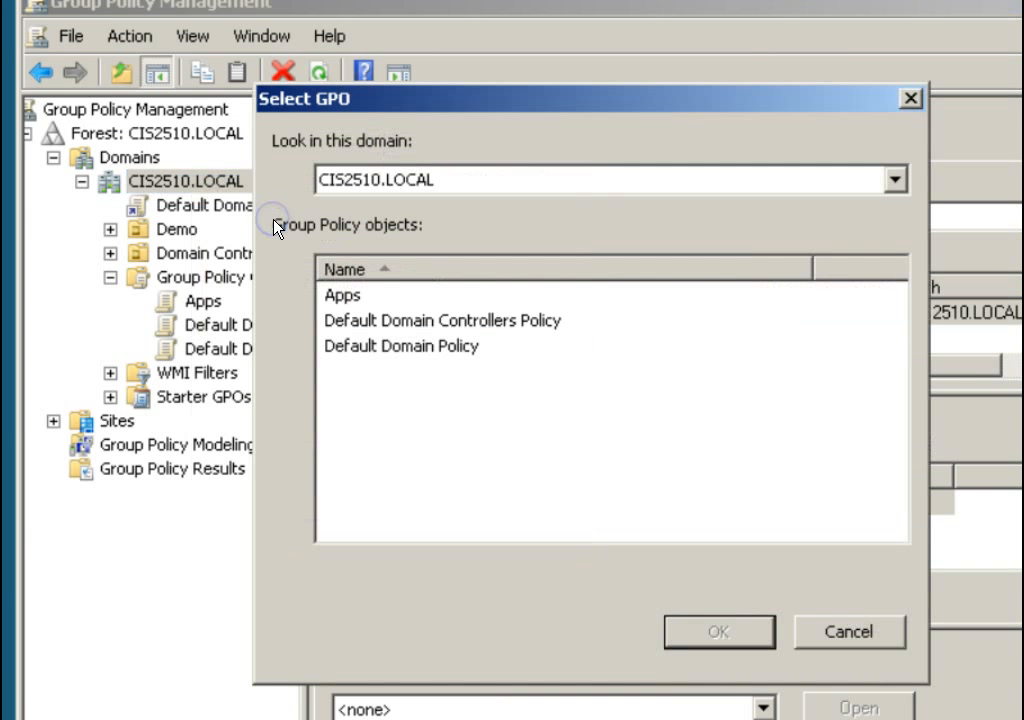
pyautogui.click(355, 297)
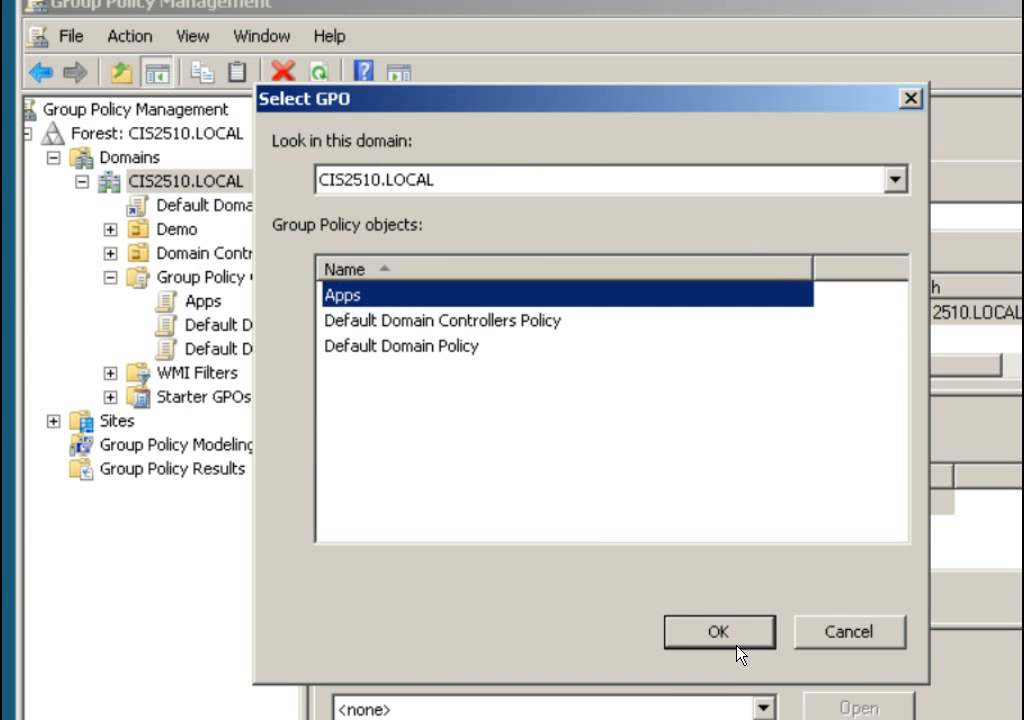
pyautogui.click(736, 650)
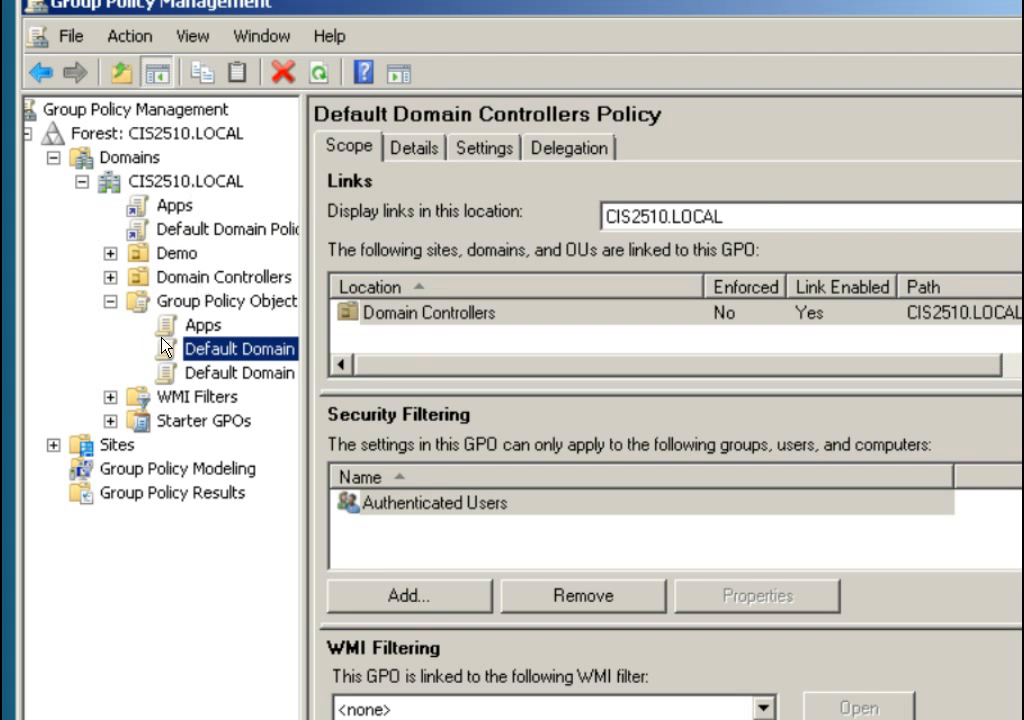
# Link the Apps GPO to the Demo OU.
pyautogui.rightClick(168, 260)
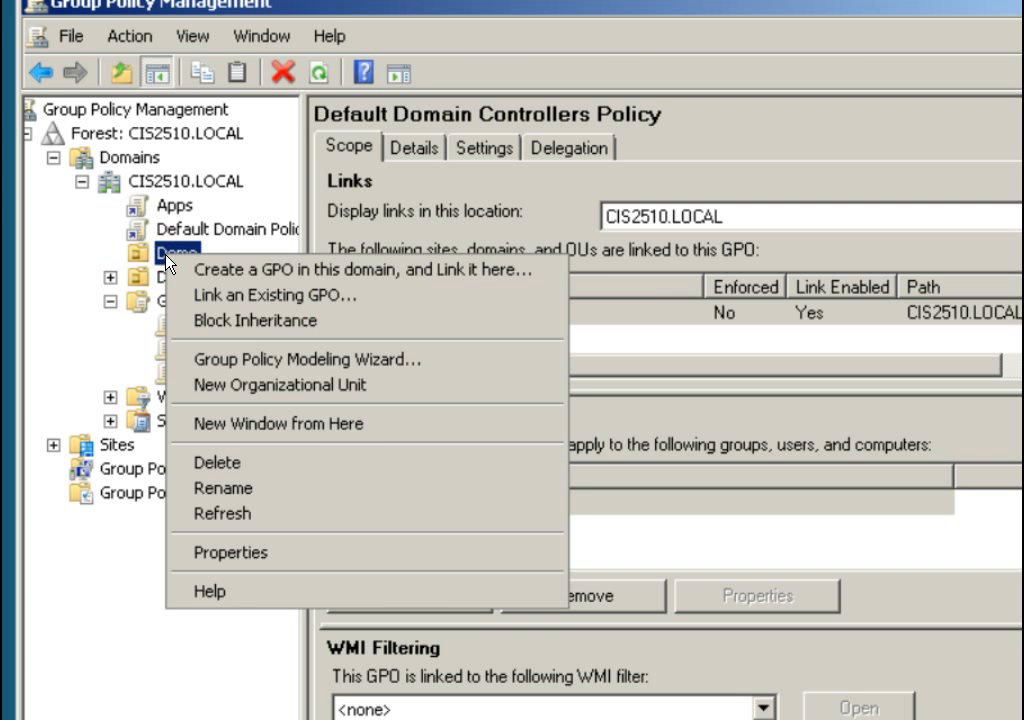
pyautogui.click(82, 236)
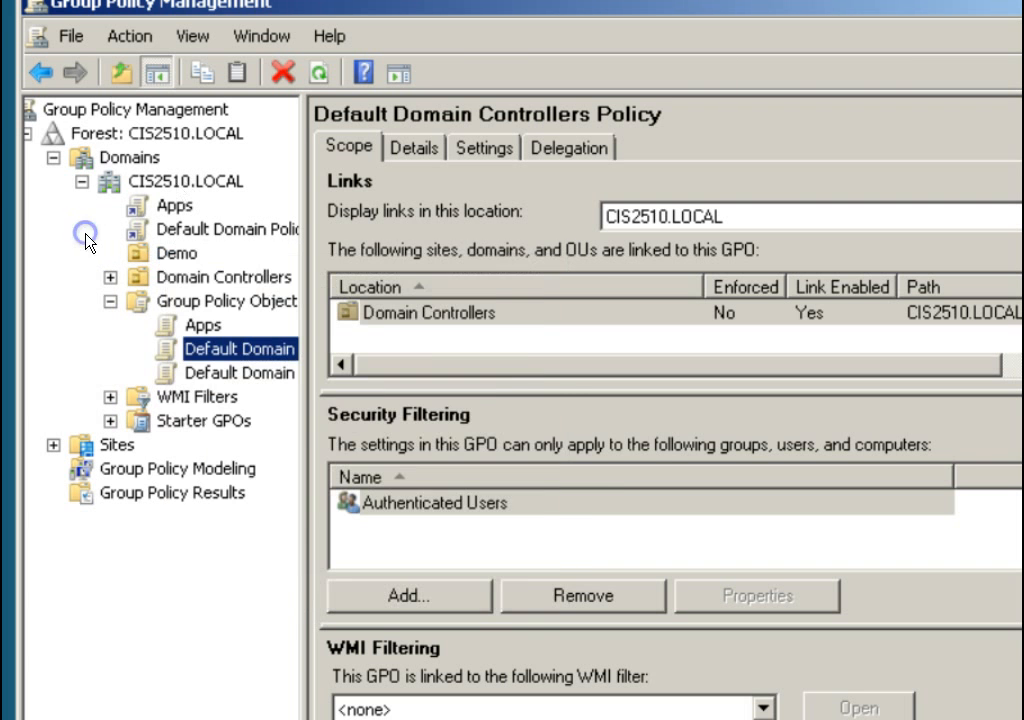
pyautogui.rightClick(172, 258)
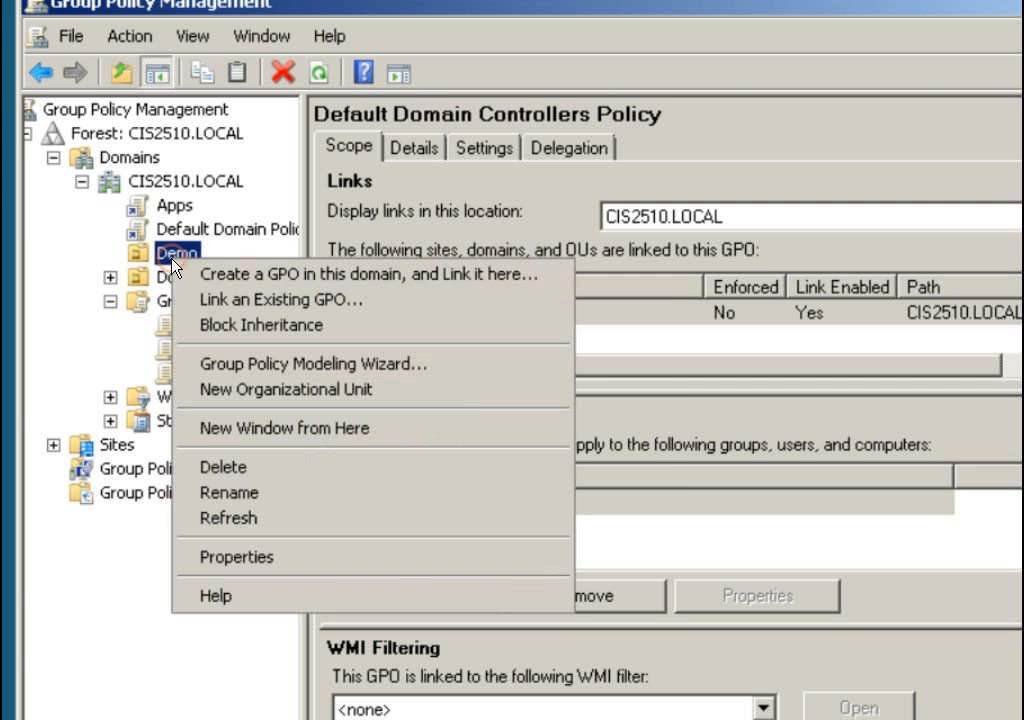
pyautogui.click(239, 304)
pyautogui.click(350, 296)
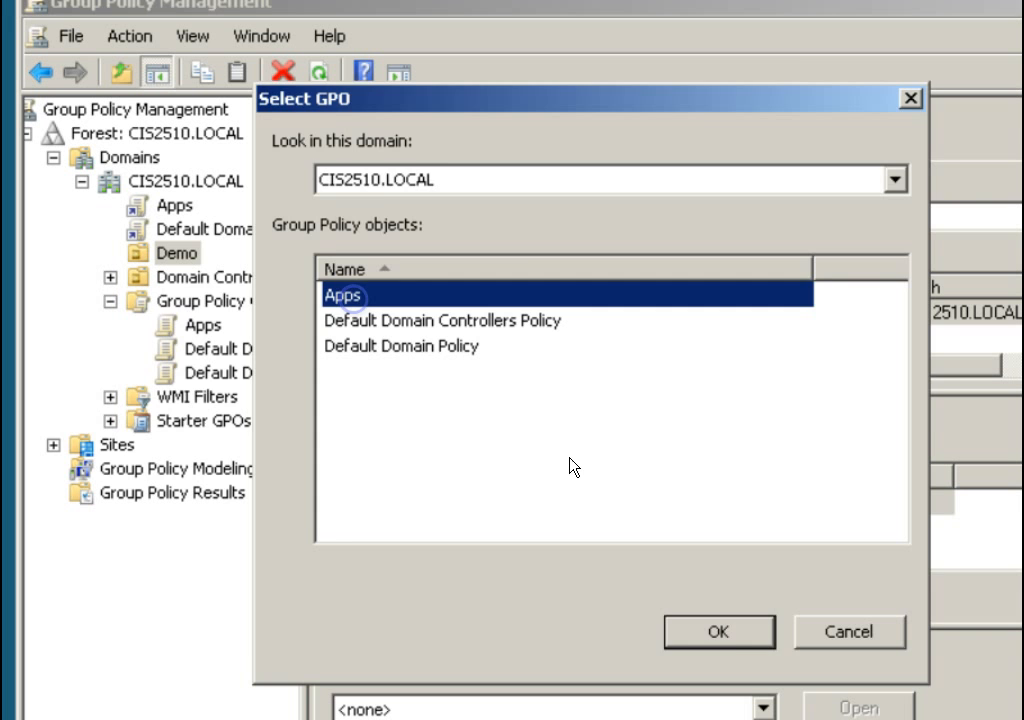
pyautogui.click(727, 632)
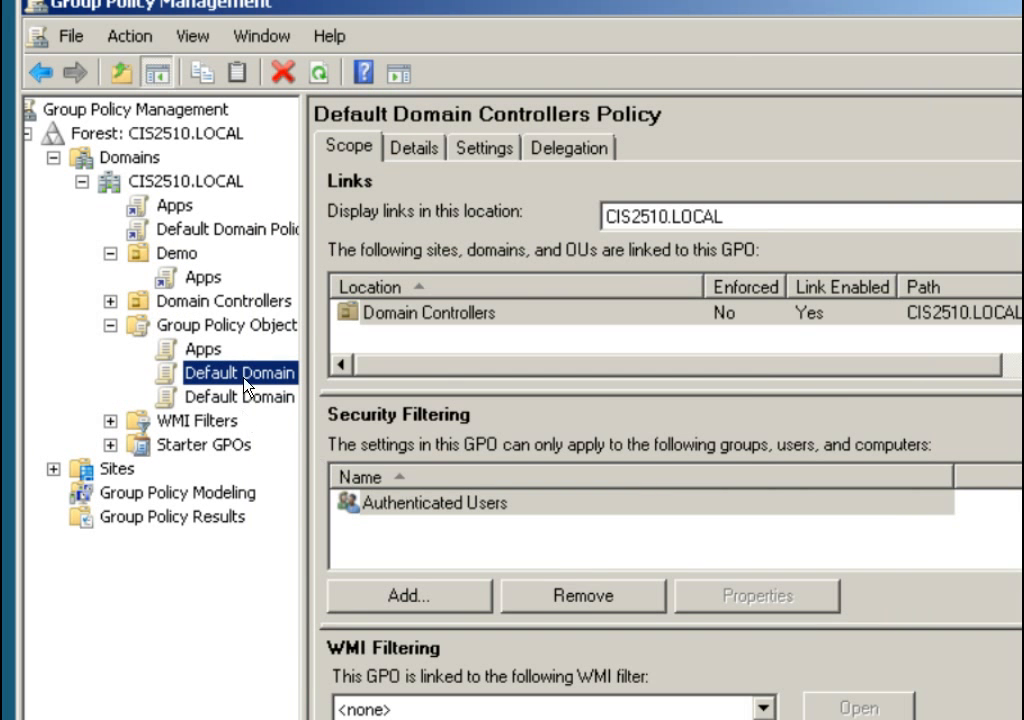
# Link the Apps GPO to the Domain Controllers OU.
pyautogui.rightClick(186, 301)
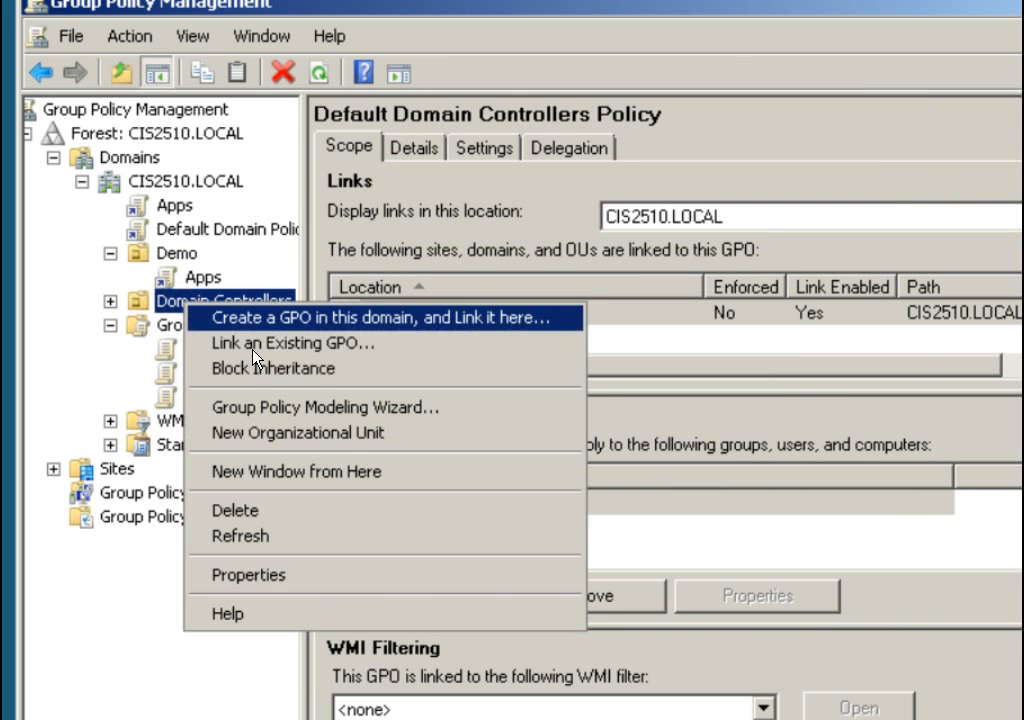
pyautogui.click(279, 345)
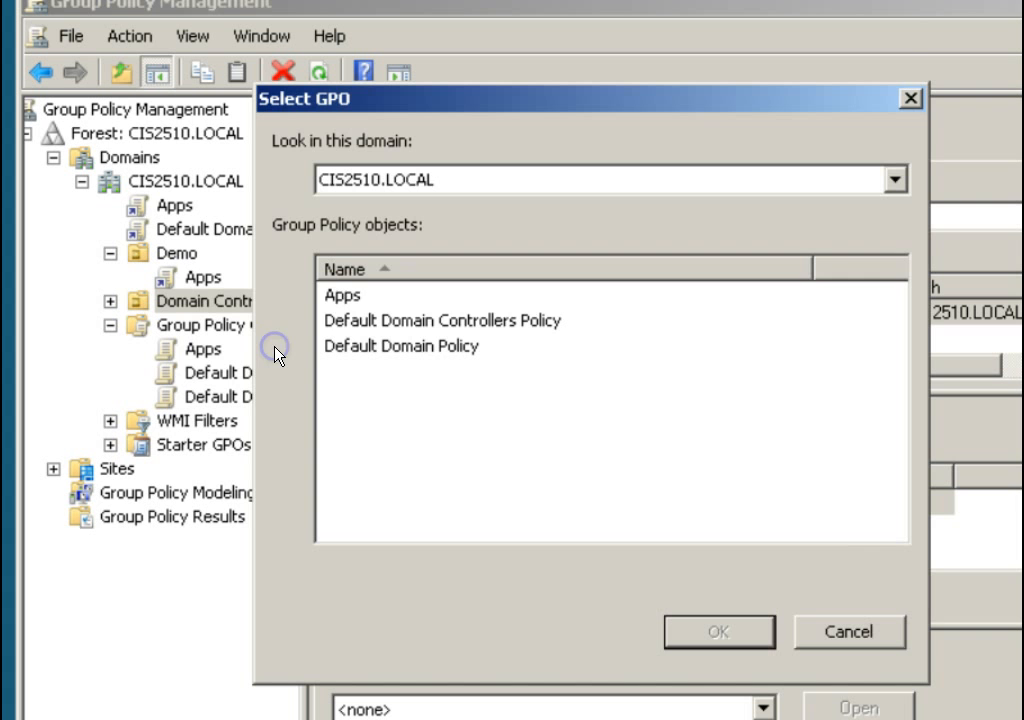
pyautogui.click(354, 296)
pyautogui.click(716, 632)
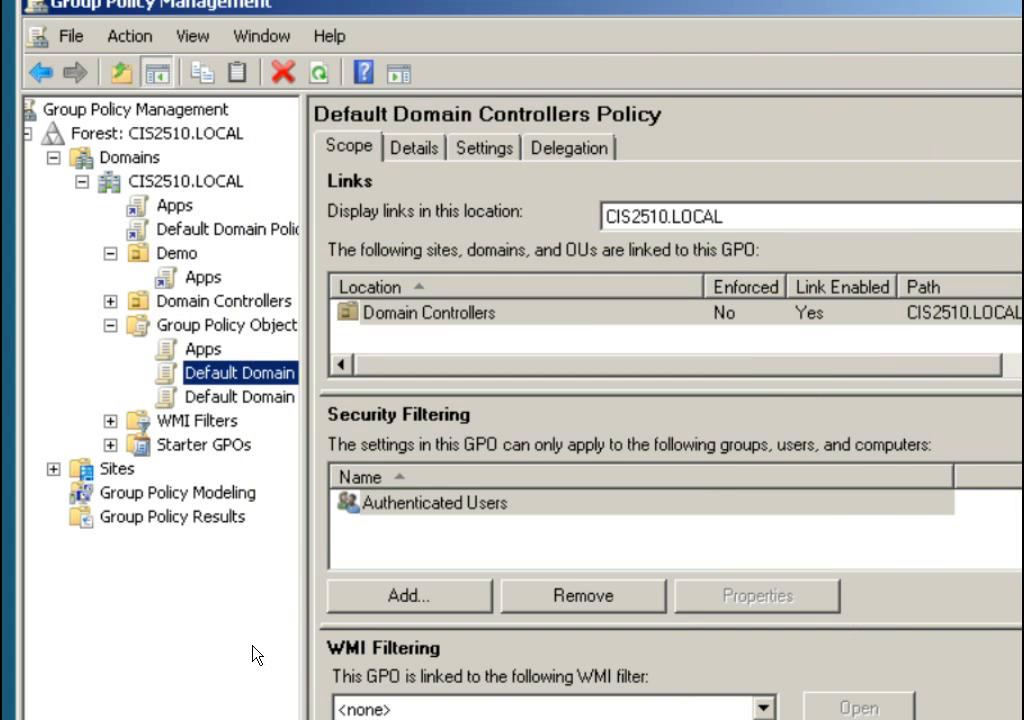
# Expand Domain Controllers to confirm the Apps GPO is linked there.
pyautogui.click(111, 301)
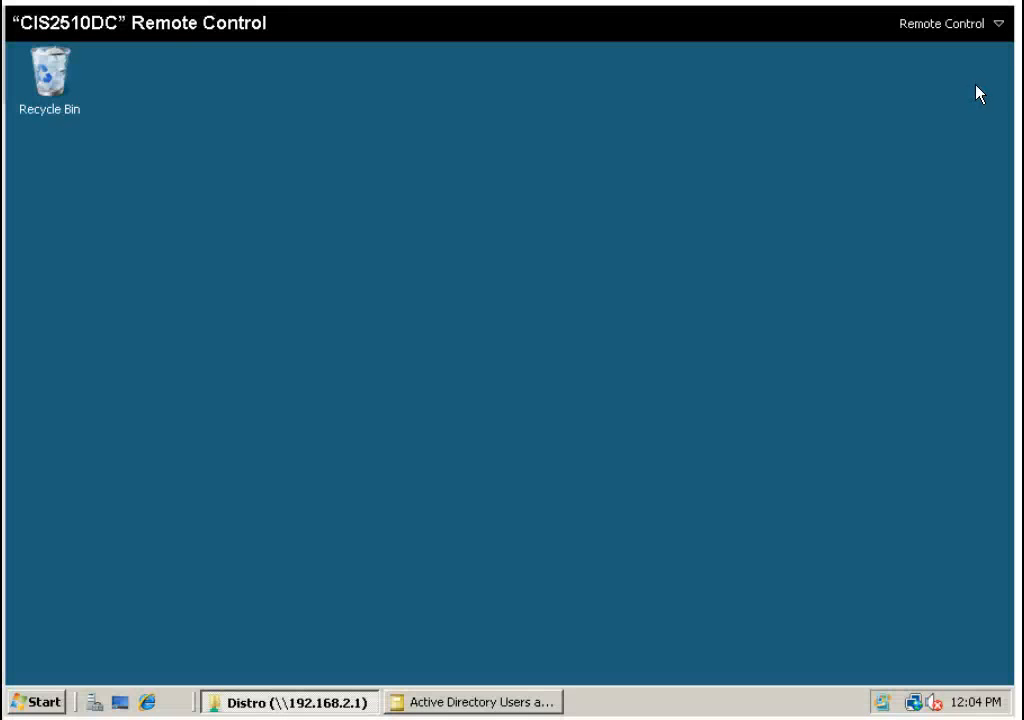
# Run gpupdate /force from Start Search and accept the restart prompt.
pyautogui.click(45, 704)
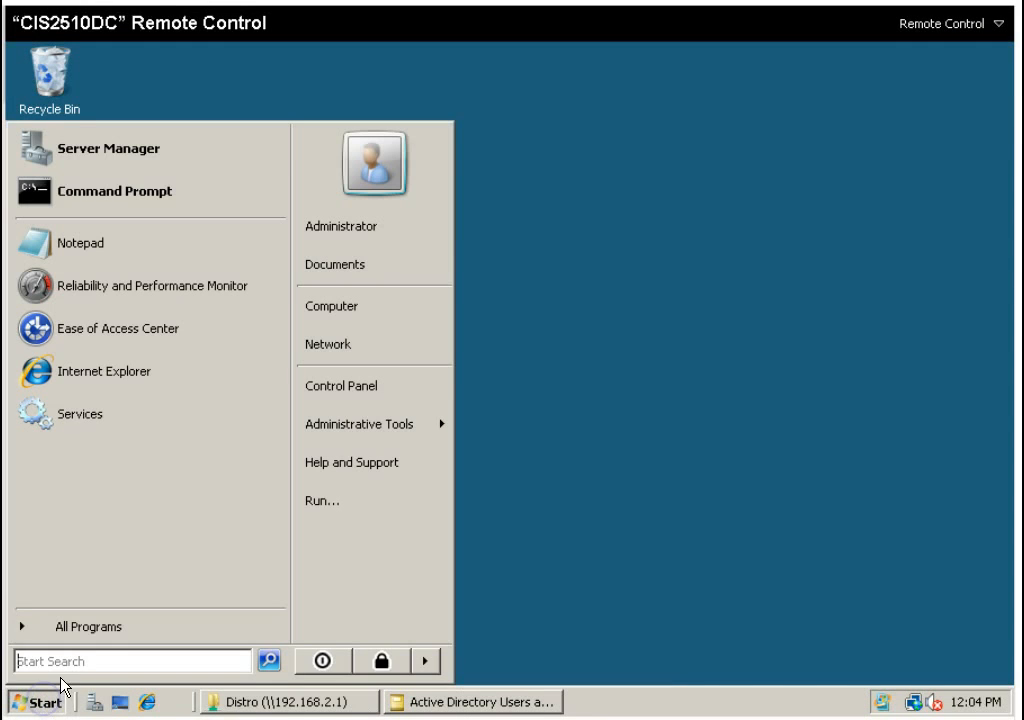
pyautogui.click(91, 657)
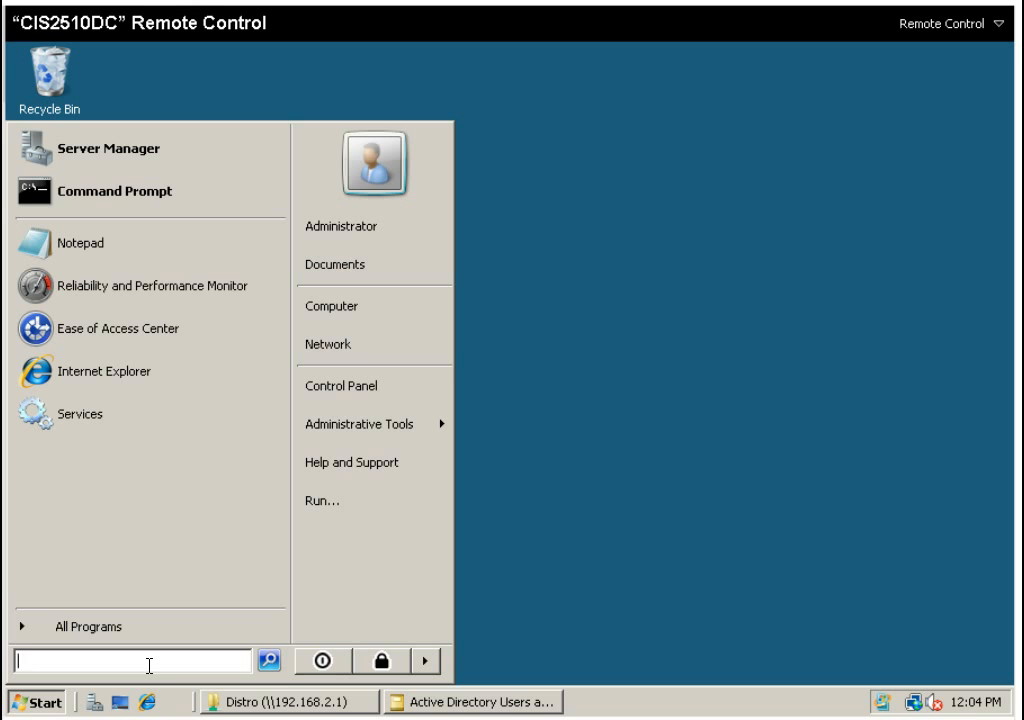
pyautogui.write('gpupda')
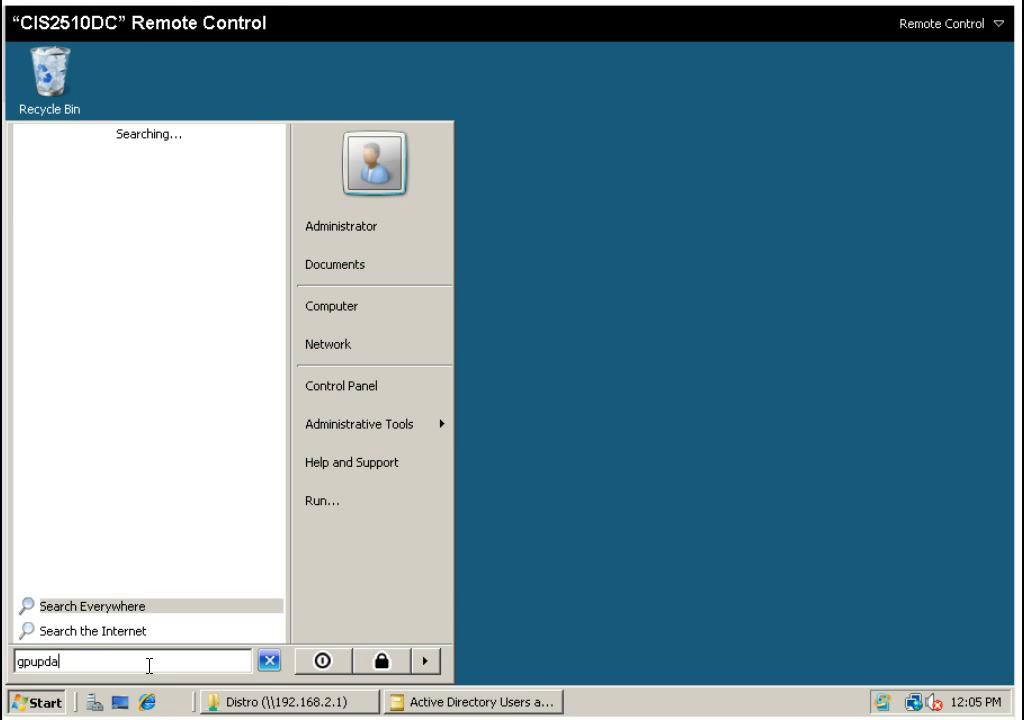
pyautogui.write('te /force')
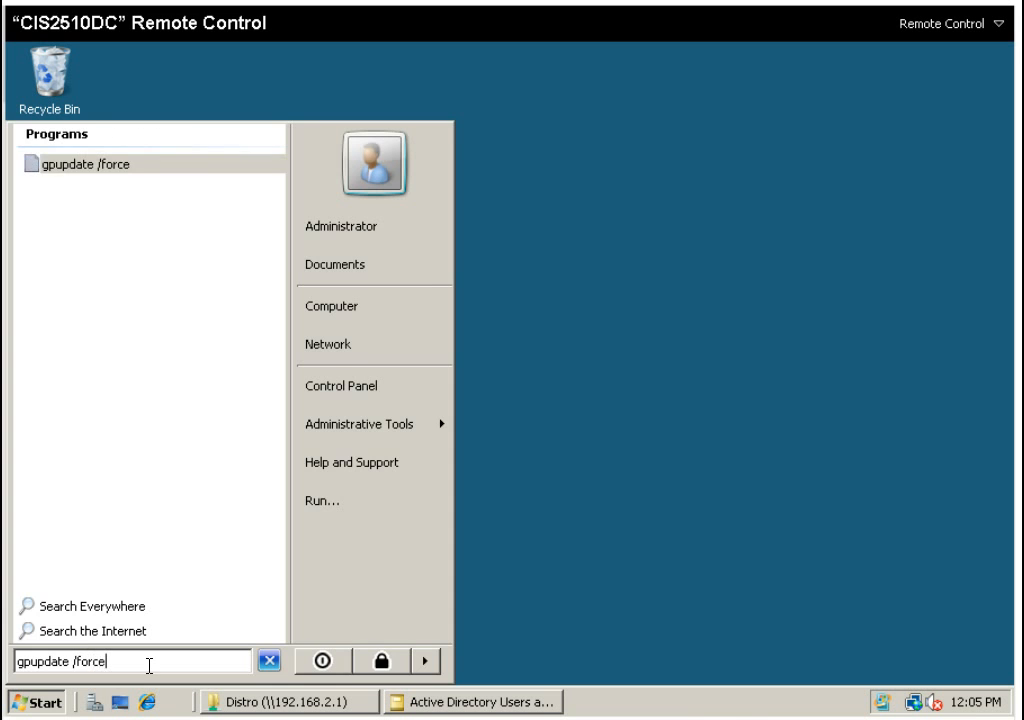
pyautogui.press('Return')
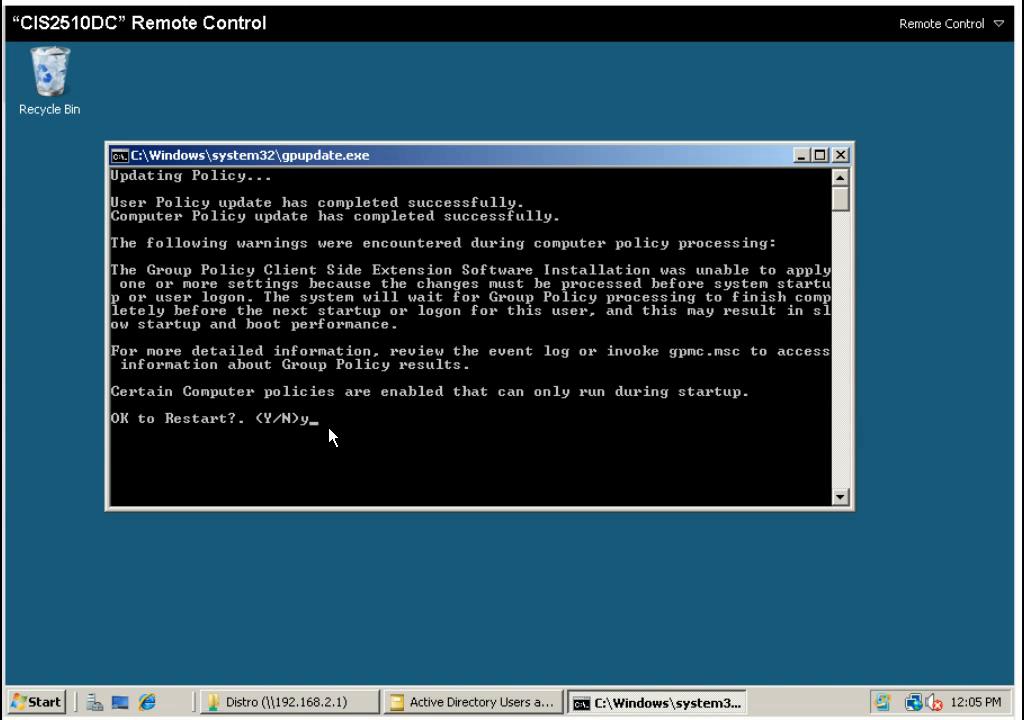
pyautogui.press('Return')
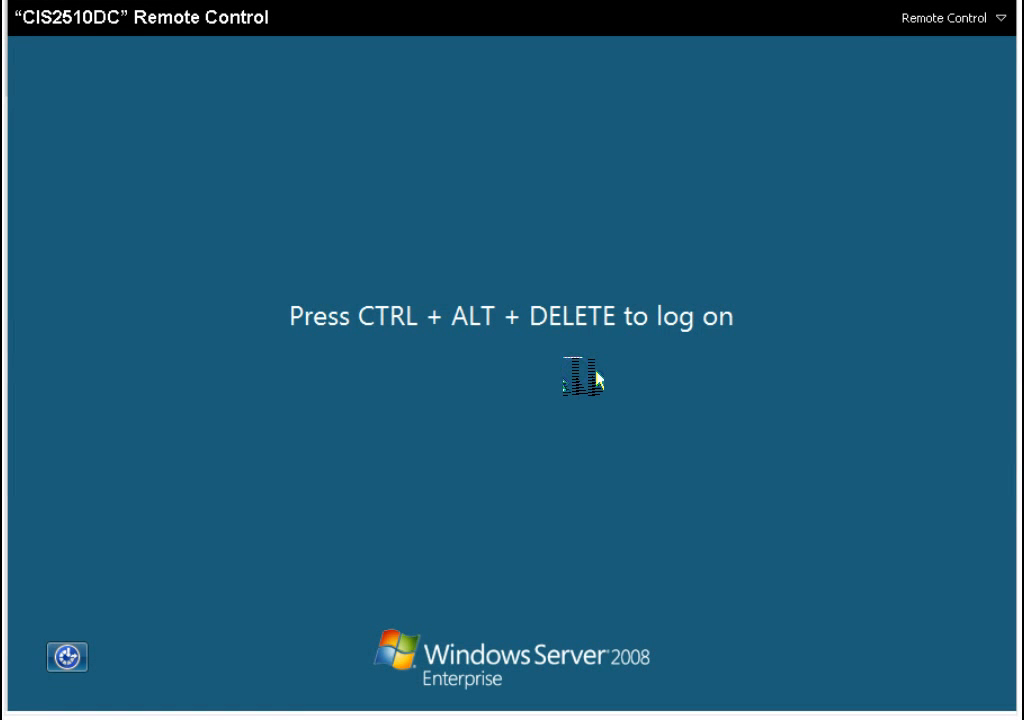
# Log on as the other domain user by entering their user name and password.
pyautogui.hotkey('ctrl', 'alt', 'Delete')
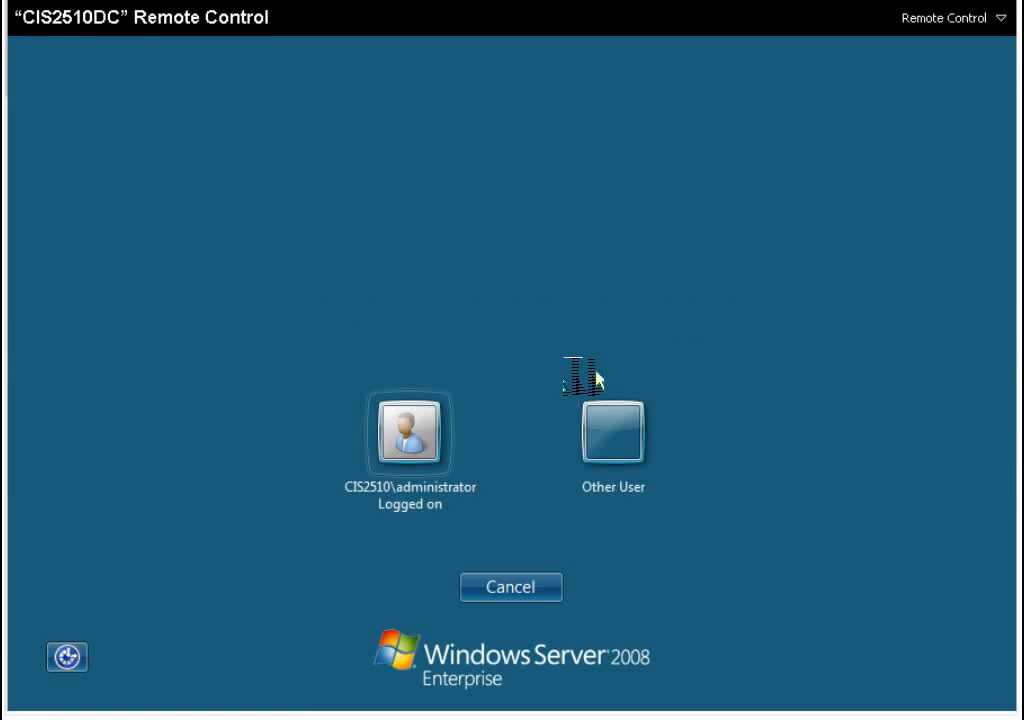
pyautogui.click(612, 425)
pyautogui.click(538, 413)
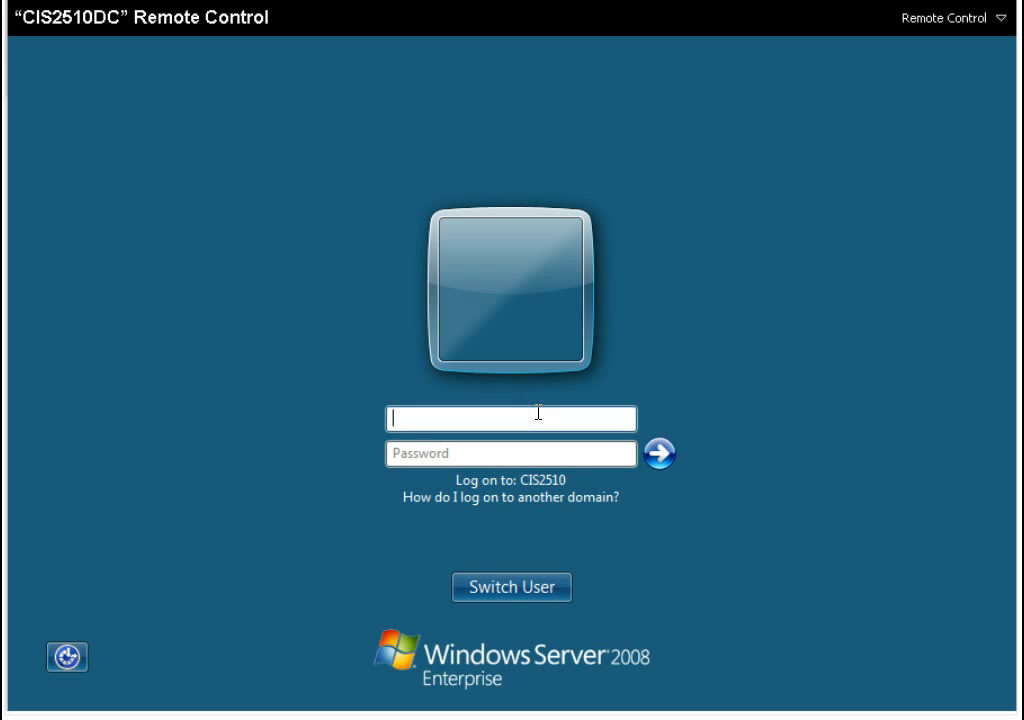
pyautogui.press('Tab')
pyautogui.write('Password')
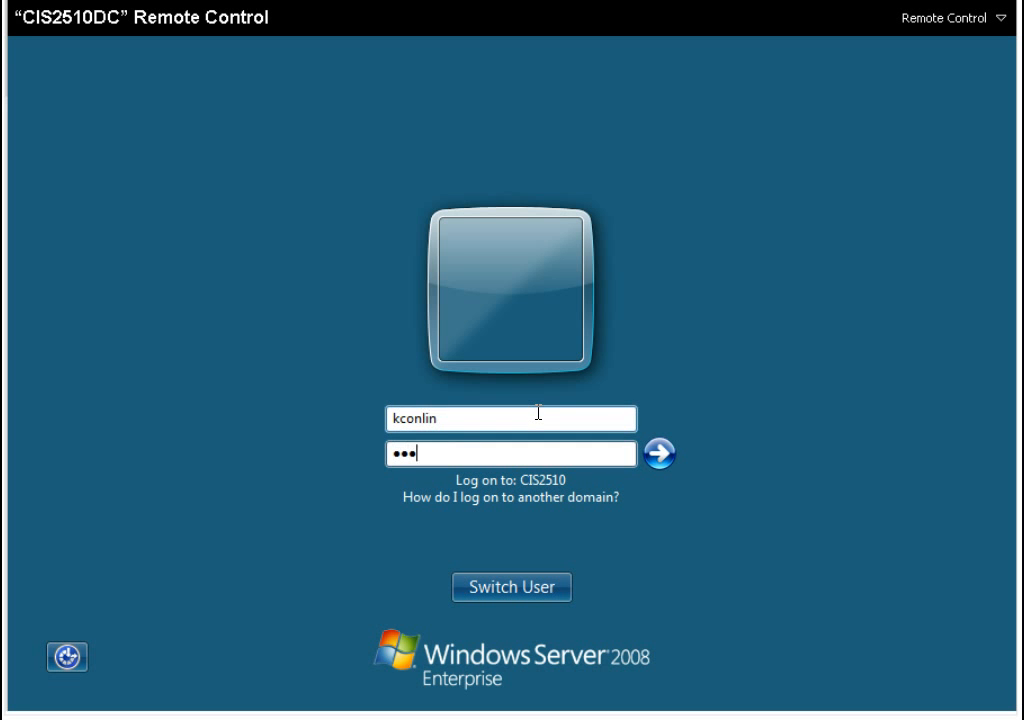
pyautogui.press('Return')
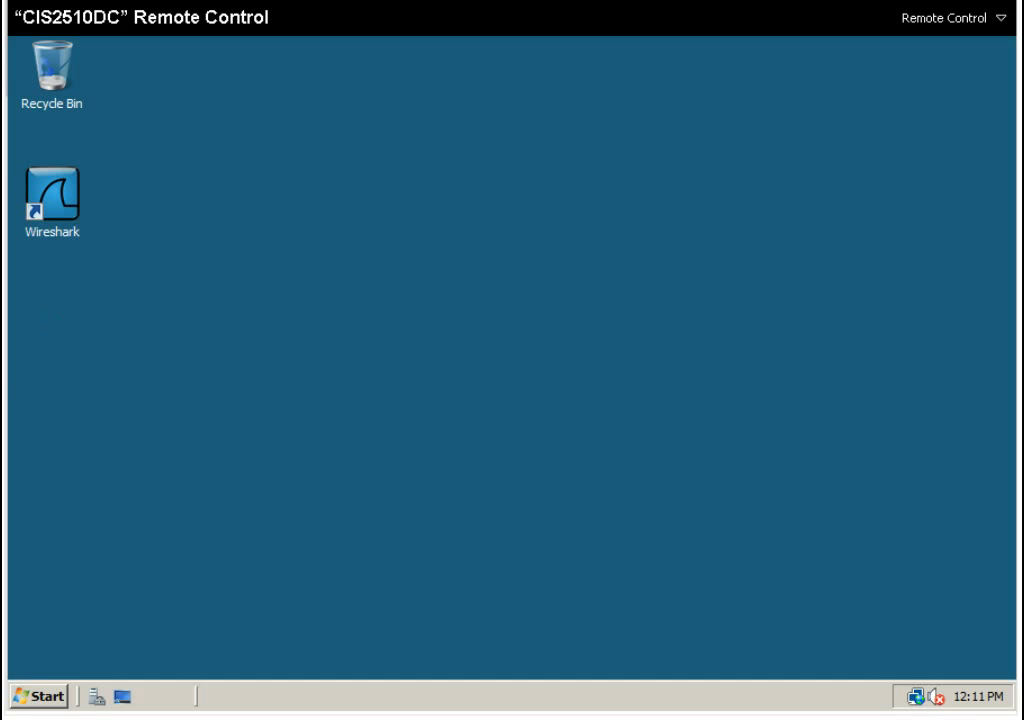
# Open Programs and Features from the Control Panel, dismissing the Windows features permission prompt.
pyautogui.click(42, 694)
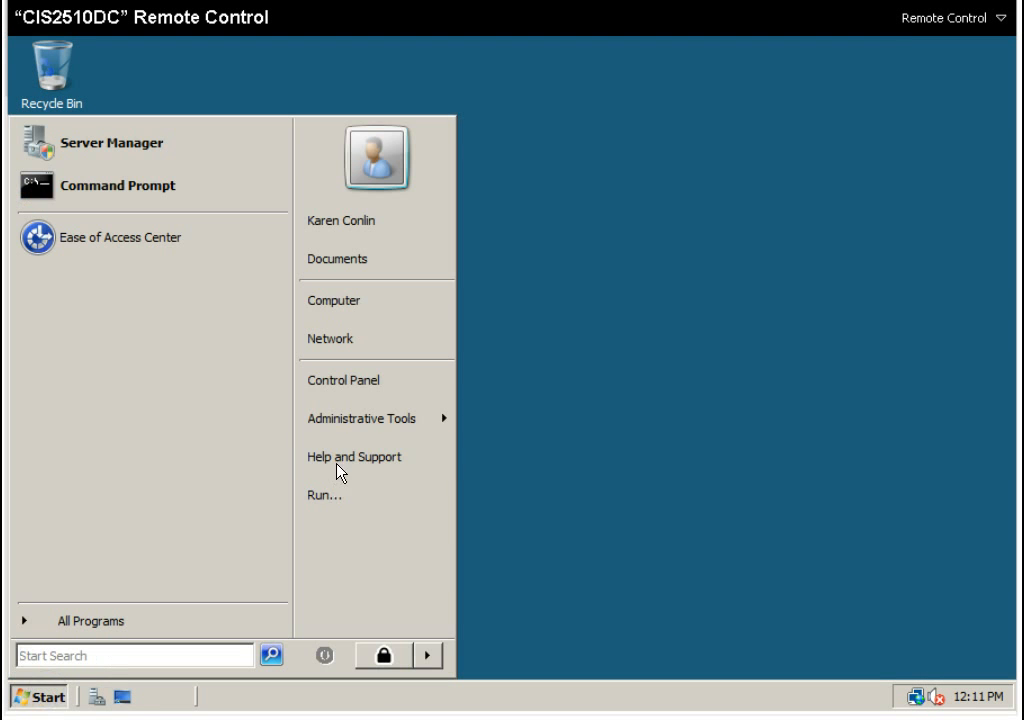
pyautogui.click(349, 386)
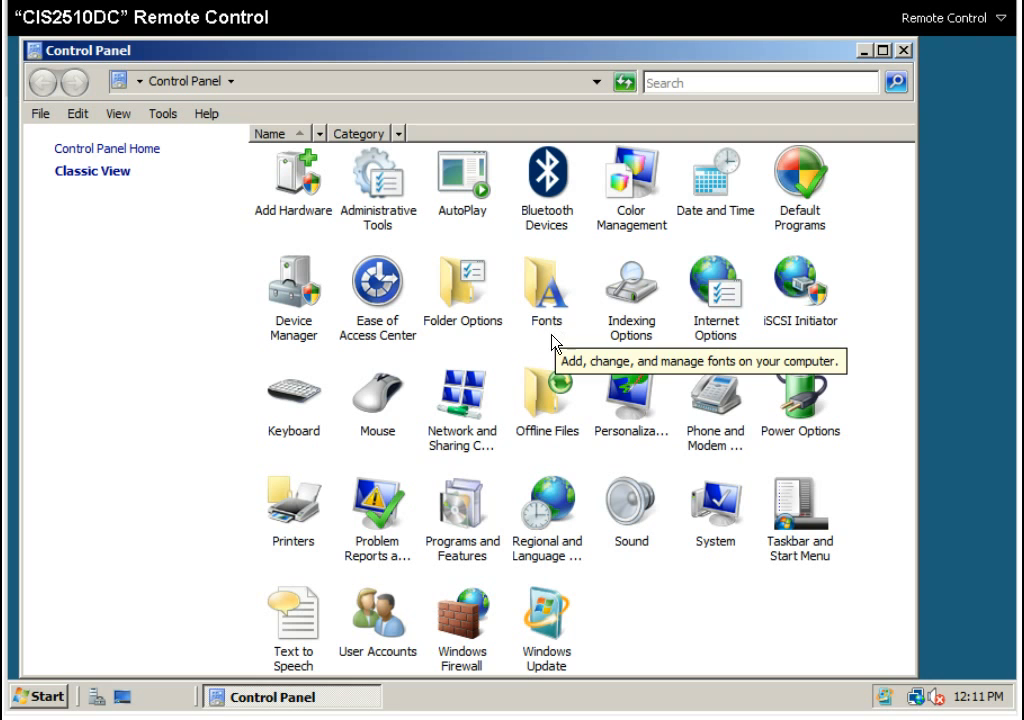
pyautogui.doubleClick(455, 522)
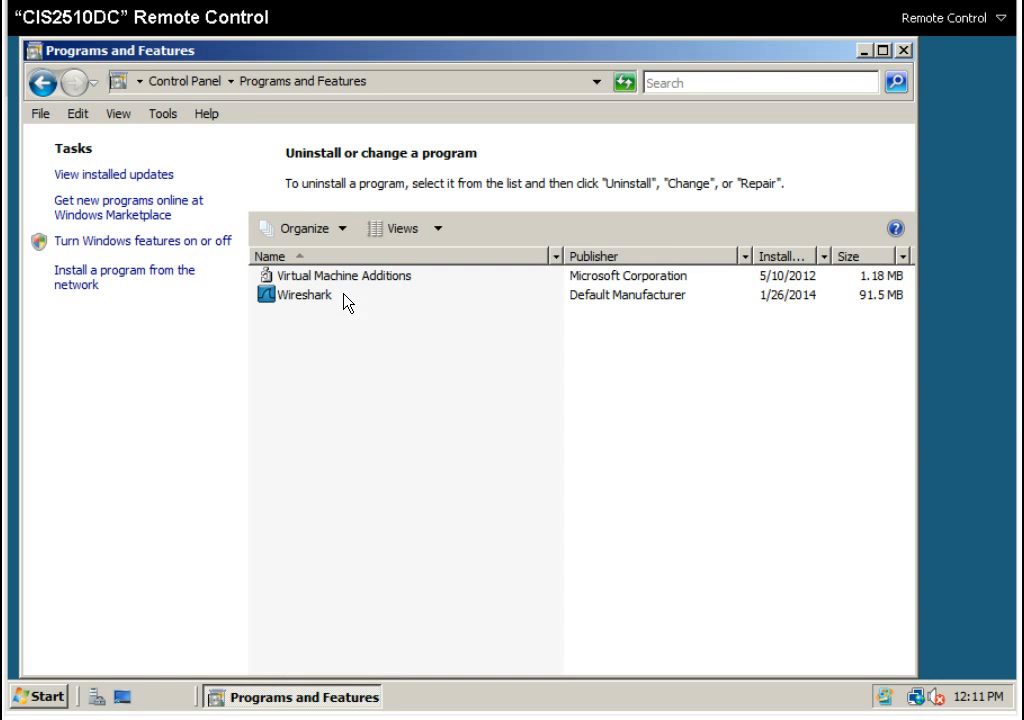
pyautogui.click(160, 241)
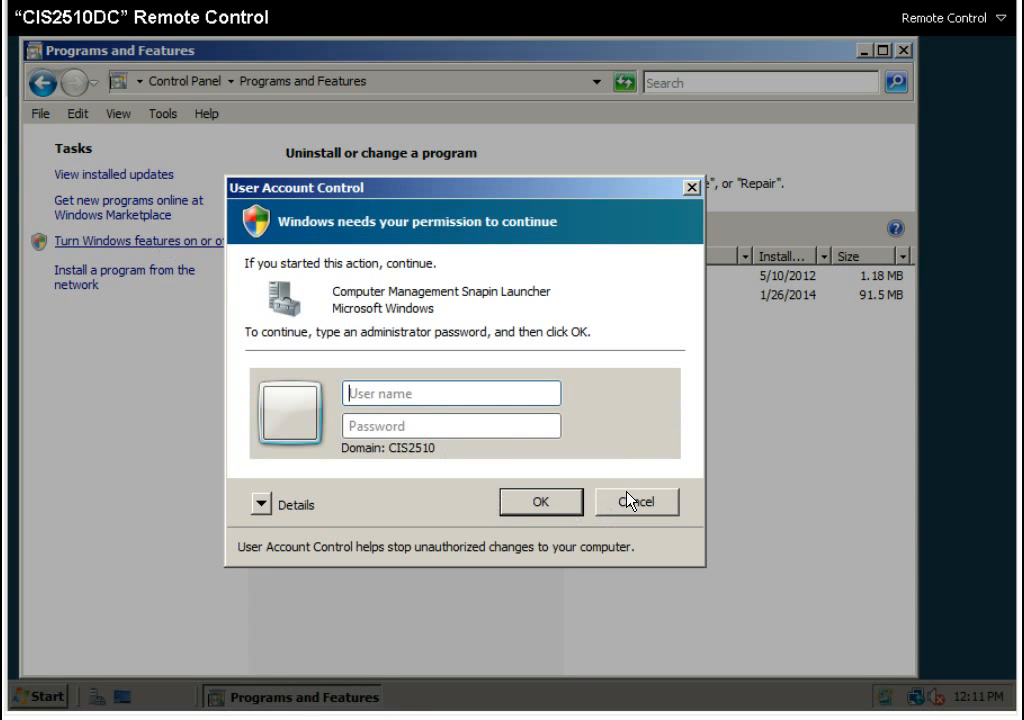
pyautogui.click(627, 500)
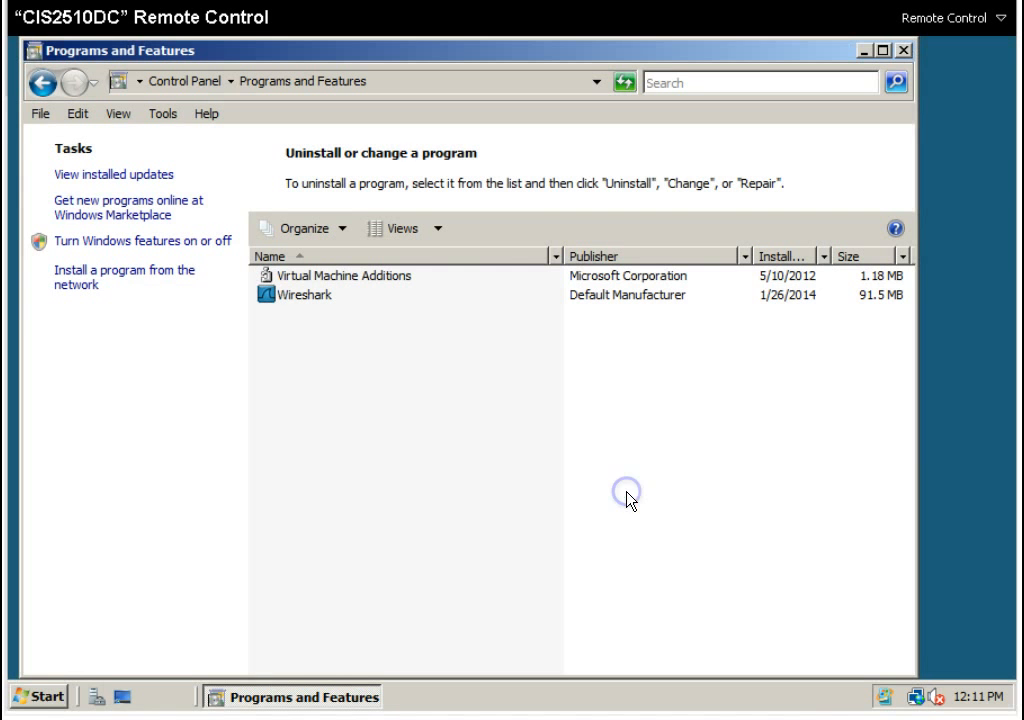
# Install Notepad++ from the network programs list, confirm setup completion, and close the window.
pyautogui.click(103, 283)
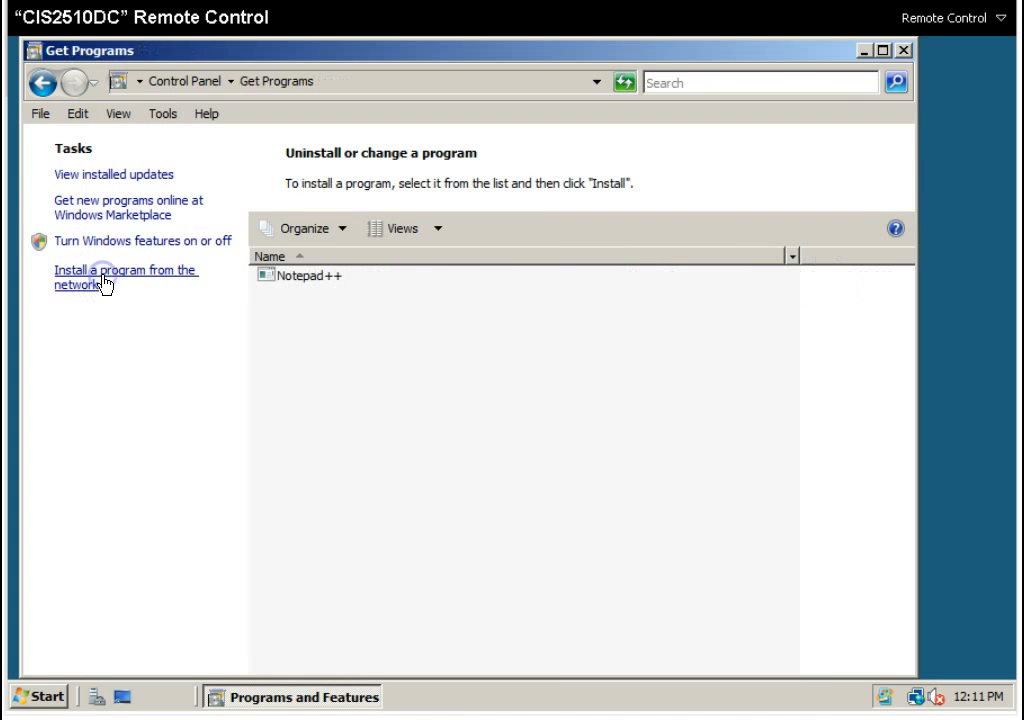
pyautogui.click(312, 277)
pyautogui.rightClick(313, 278)
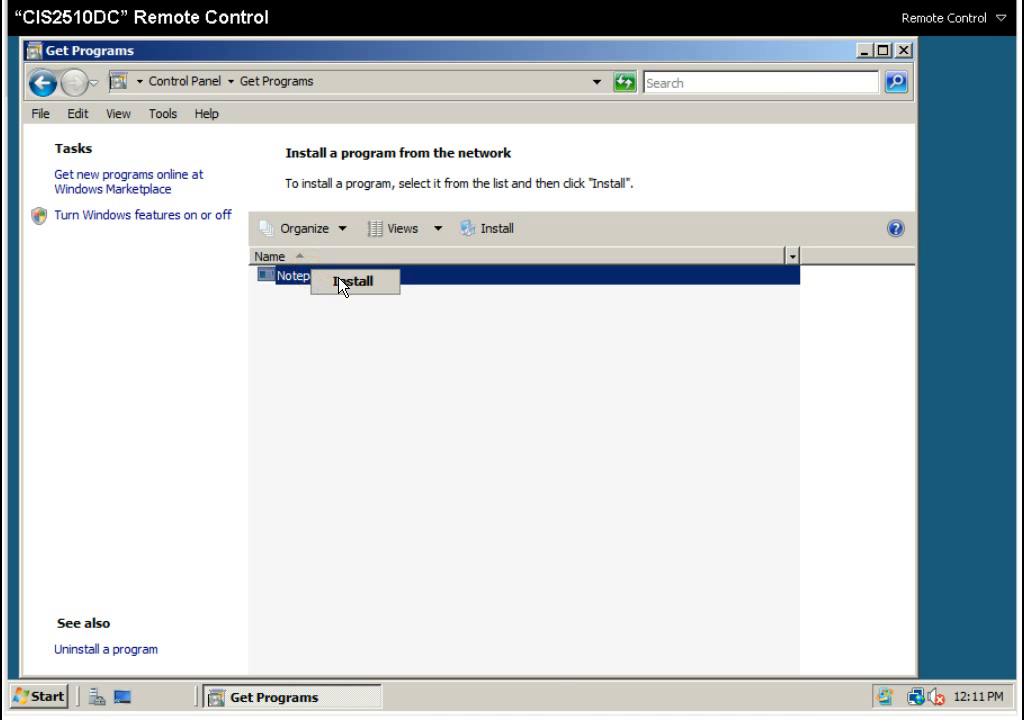
pyautogui.click(341, 283)
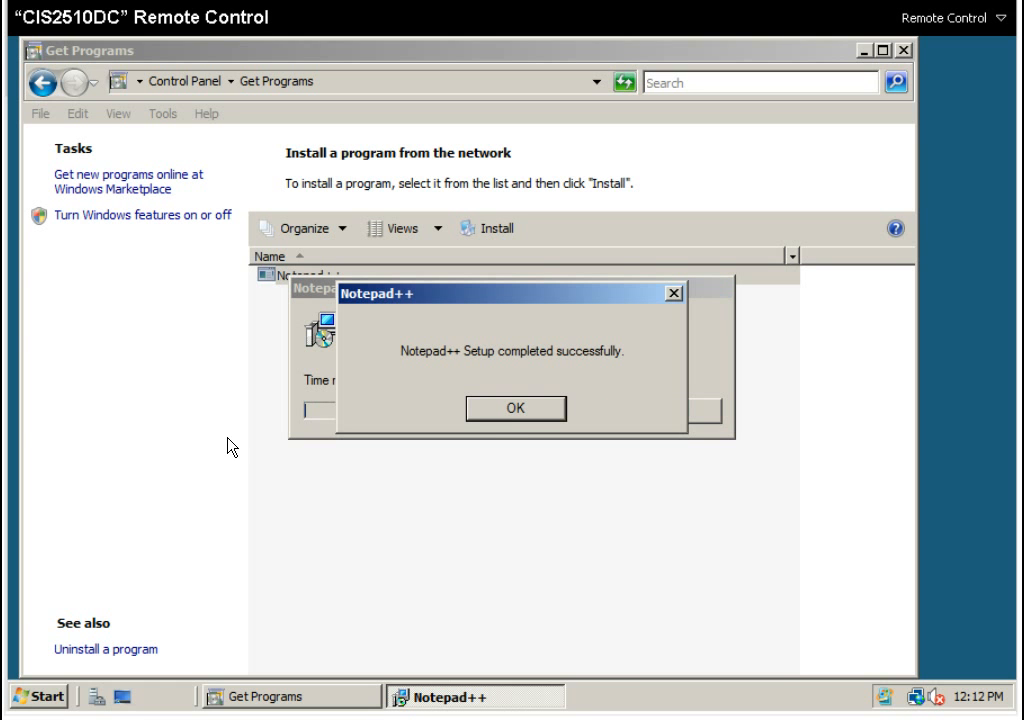
pyautogui.click(516, 414)
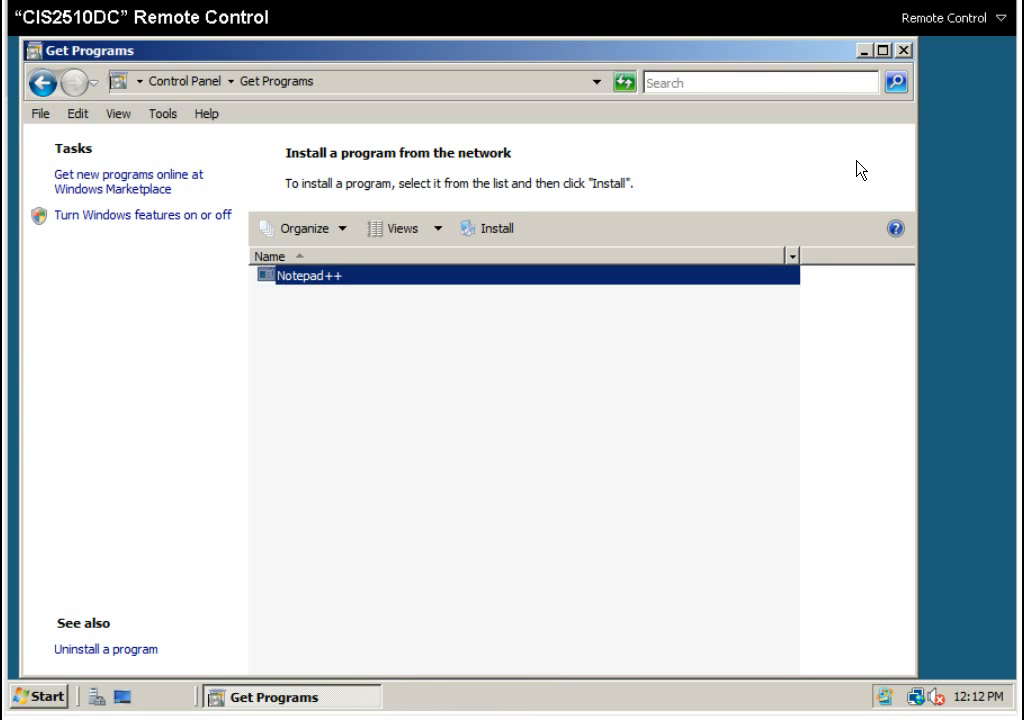
pyautogui.click(904, 50)
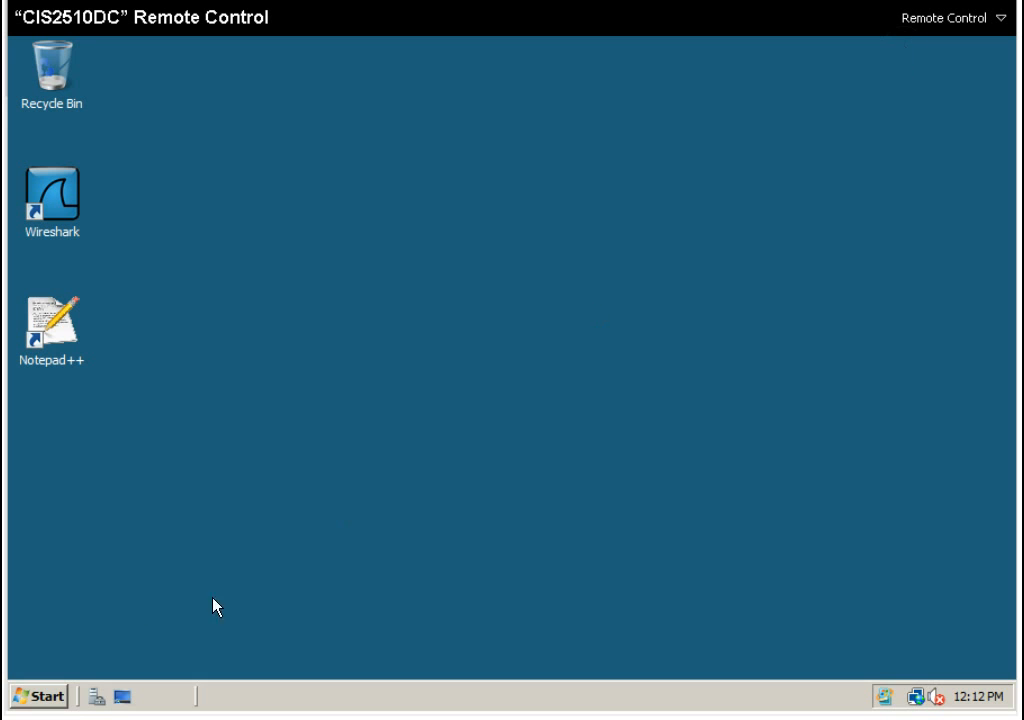